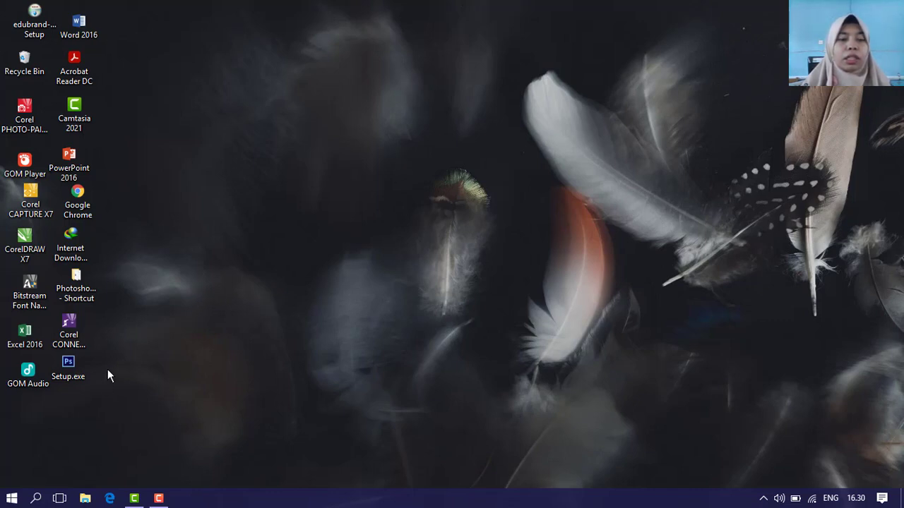
# Search 'word' from the Windows Start menu and launch Word 2016
pyautogui.click(11, 499)
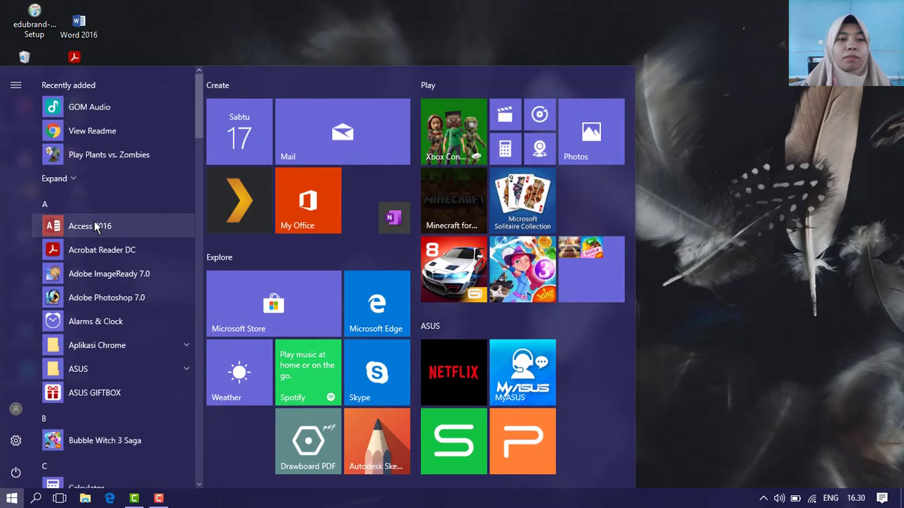
pyautogui.write('word')
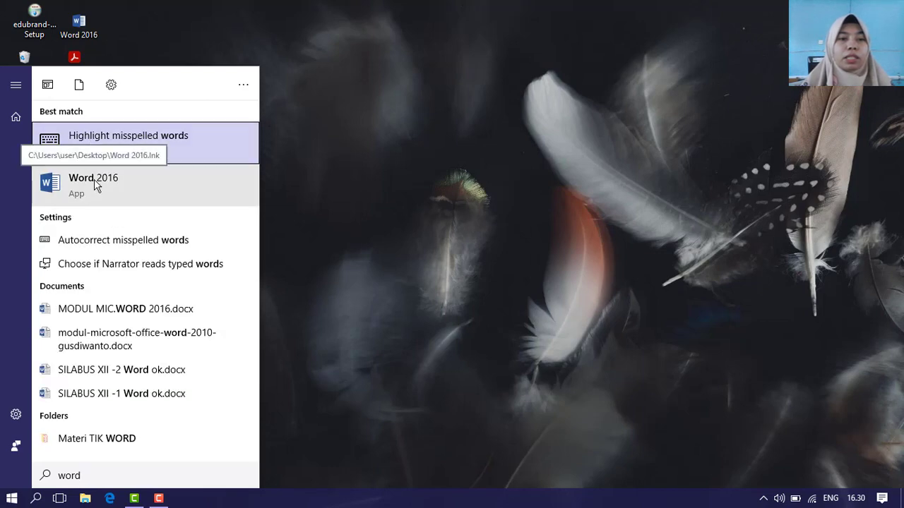
pyautogui.click(95, 185)
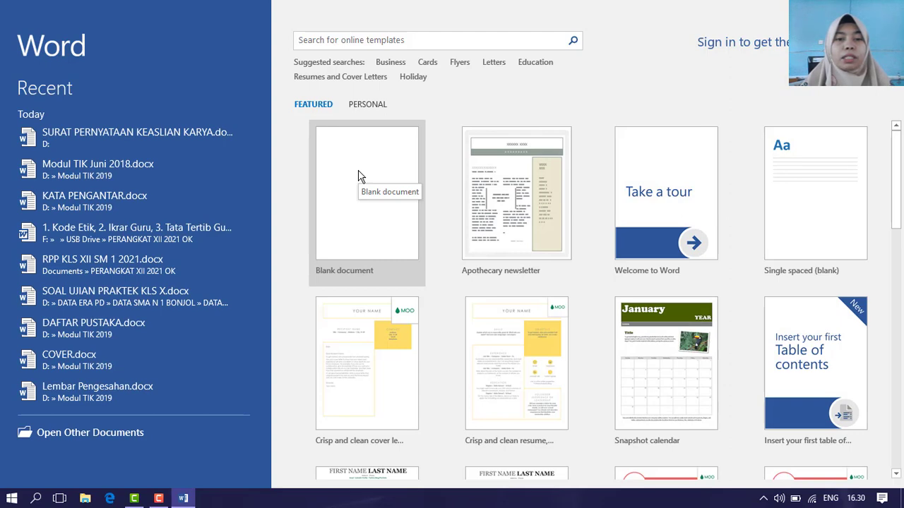
# Create a new blank document, Document1, from the Word start screen
pyautogui.click(358, 176)
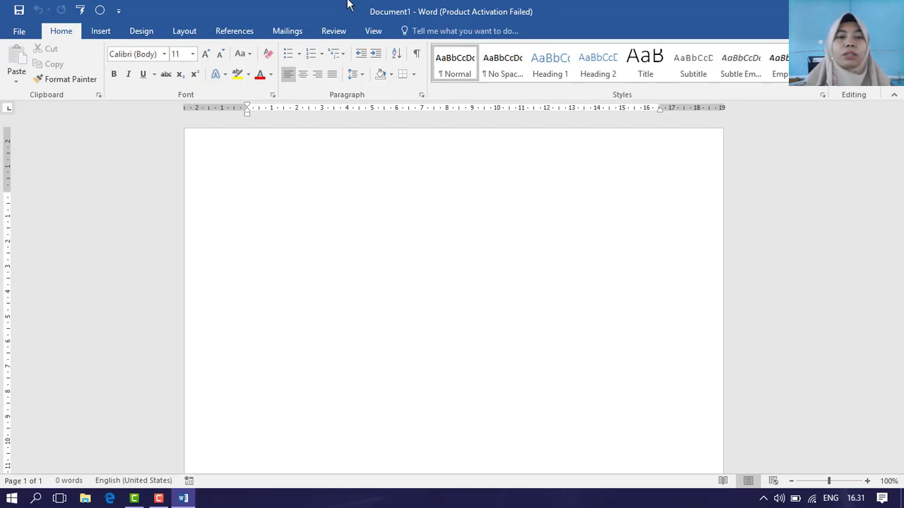
pyautogui.scroll(-5, 387, 261)
pyautogui.scroll(6, 387, 260)
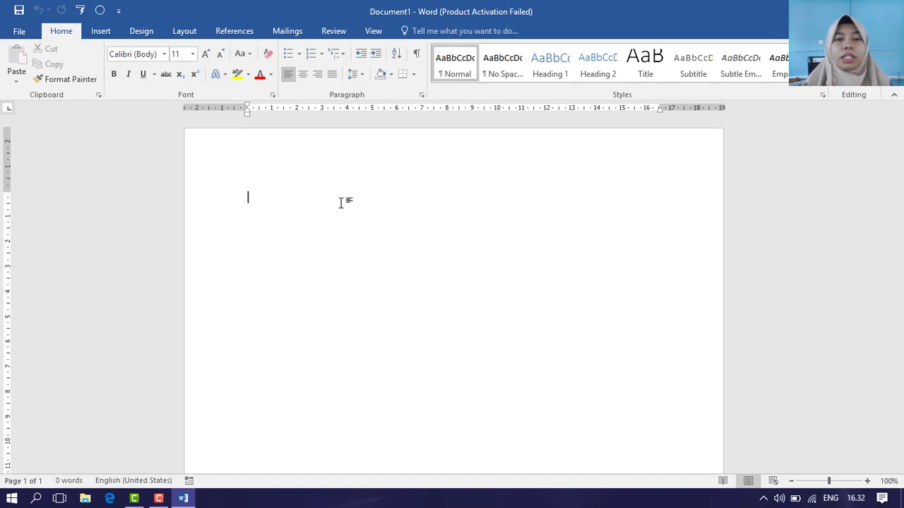
# Type the title SURAT IZIN on the first line, fixing typos, and start the second line
pyautogui.write('as')
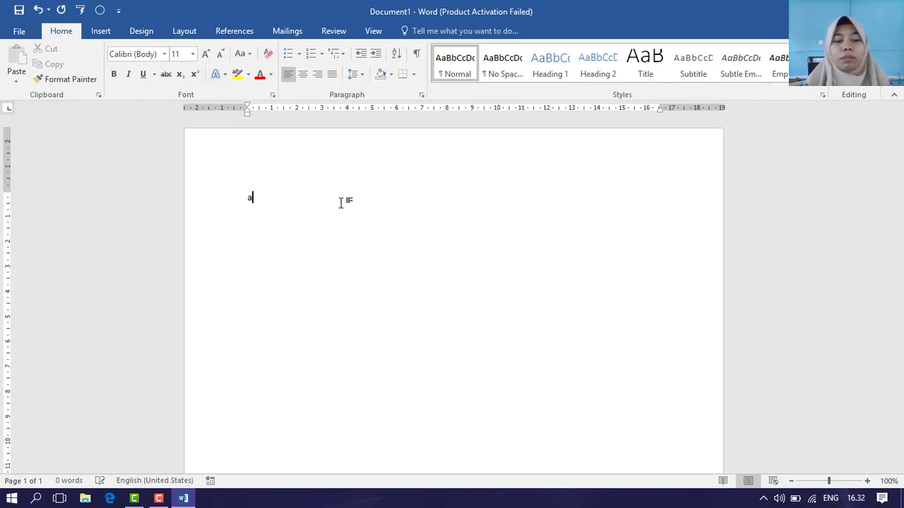
pyautogui.press('BackSpace')
pyautogui.press('BackSpace')
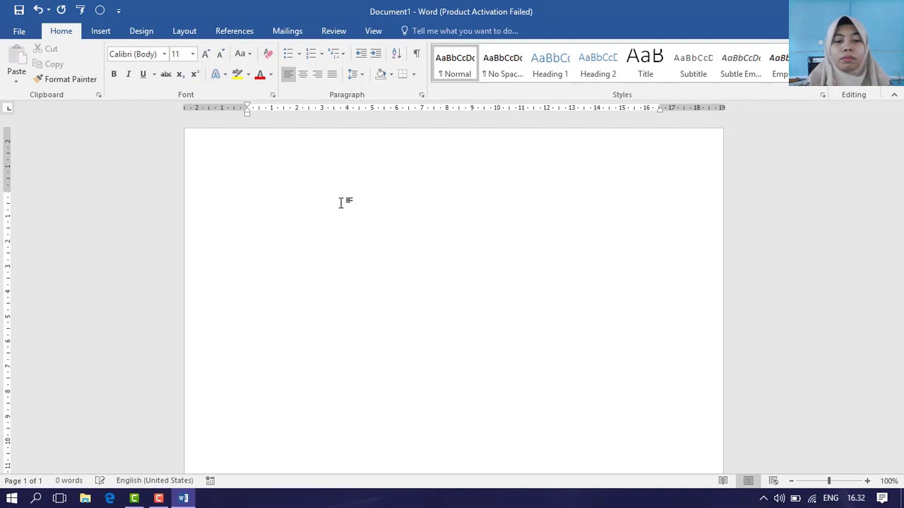
pyautogui.write('suRAT I')
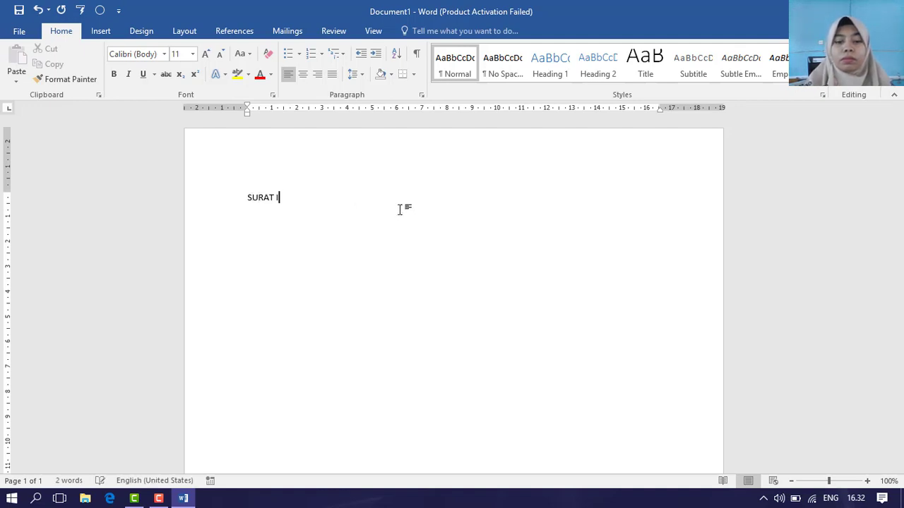
pyautogui.write('N')
pyautogui.press('BackSpace')
pyautogui.press('BackSpace')
pyautogui.press('BackSpace')
pyautogui.press('BackSpace')
pyautogui.press('BackSpace')
pyautogui.press('BackSpace')
pyautogui.press('BackSpace')
pyautogui.press('BackSpace')
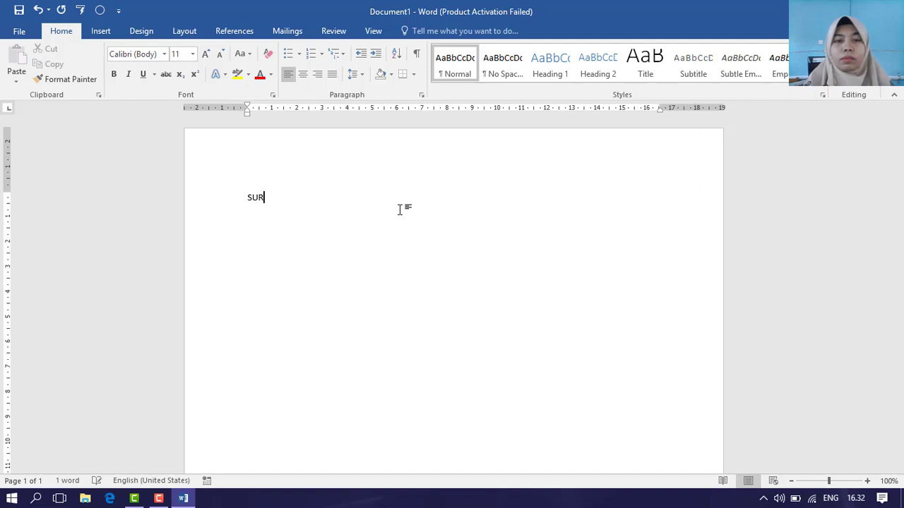
pyautogui.write('SURAT IZIN')
pyautogui.press('Return')
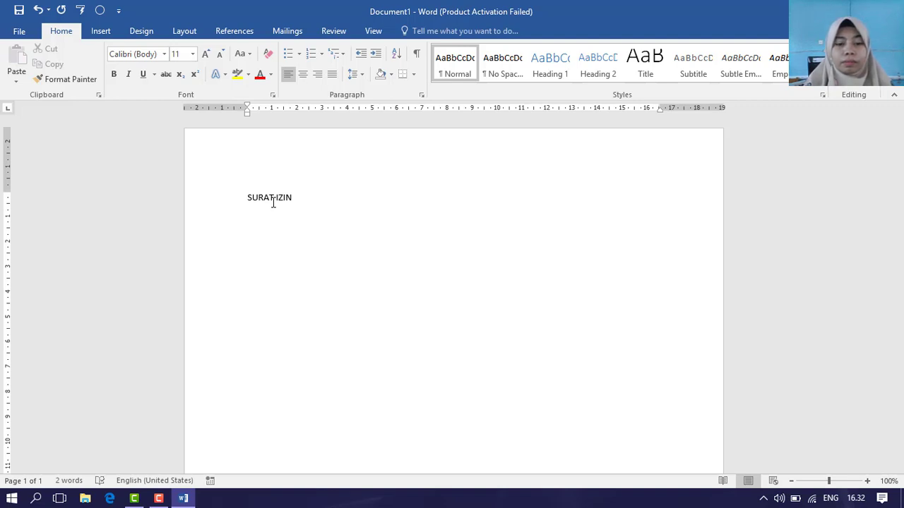
pyautogui.write('SAYA')
pyautogui.press('BackSpace')
pyautogui.press('BackSpace')
pyautogui.press('BackSpace')
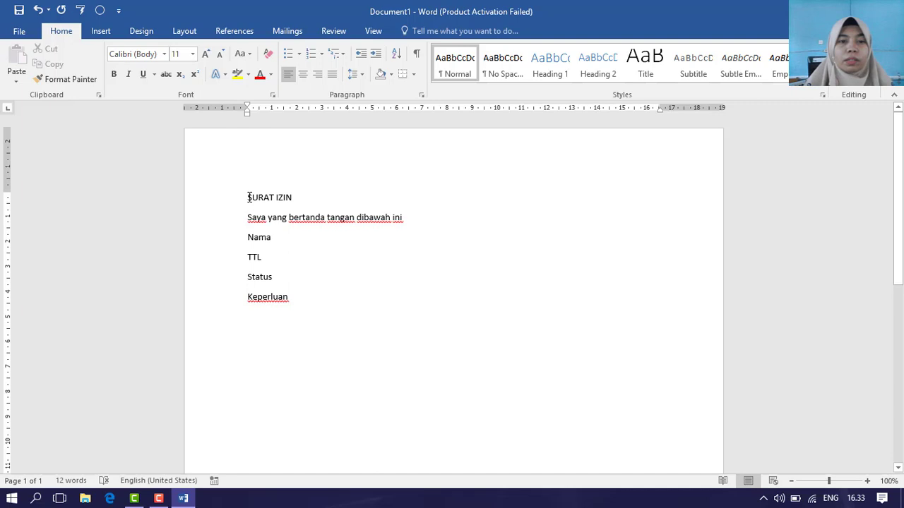
pyautogui.moveTo(248, 197); pyautogui.dragTo(292, 197)
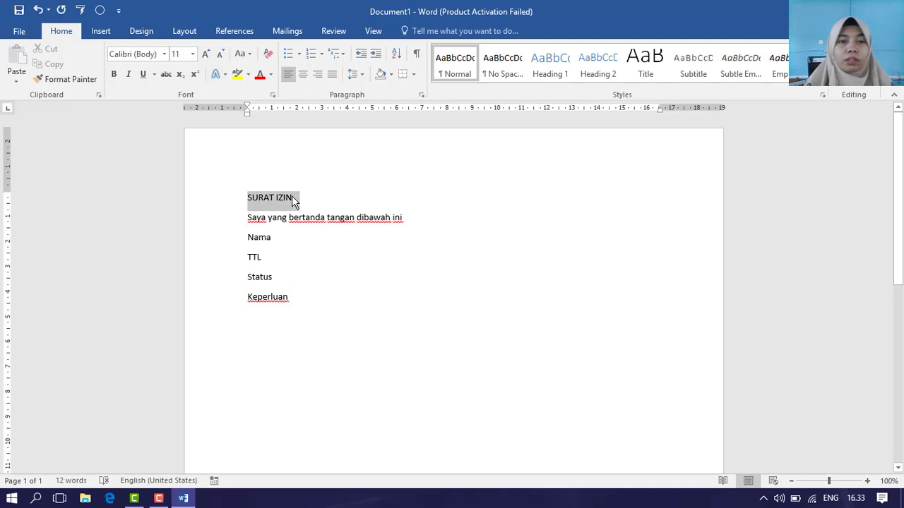
# Center and bold the SURAT IZIN title, then set the whole letter in Arial
pyautogui.click(304, 74)
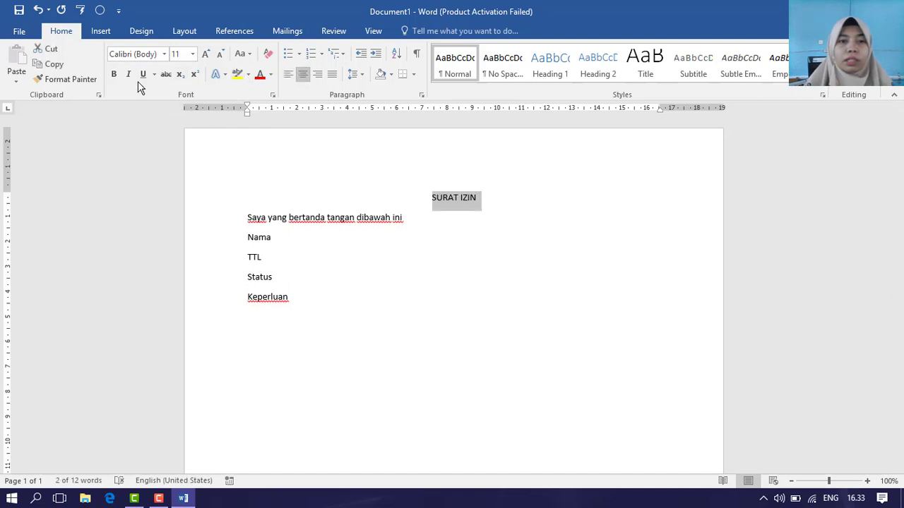
pyautogui.click(114, 74)
pyautogui.click(164, 53)
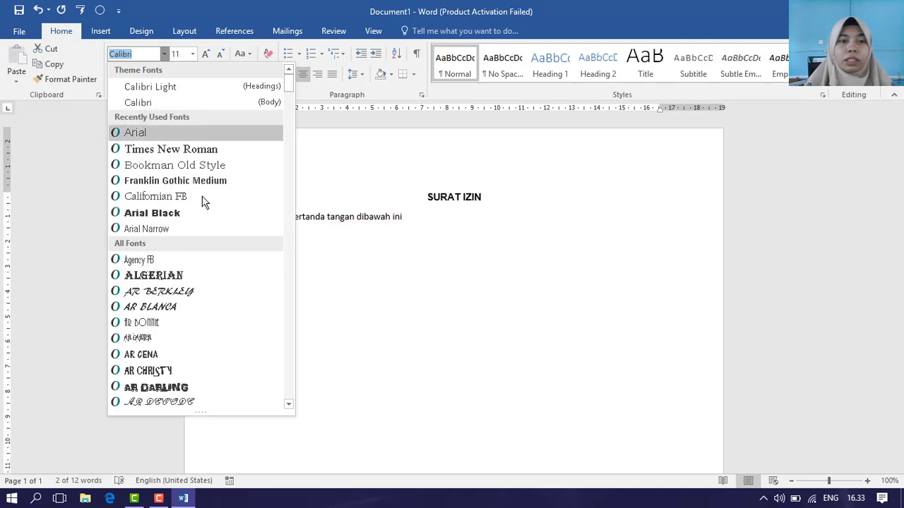
pyautogui.click(209, 148)
pyautogui.click(285, 217)
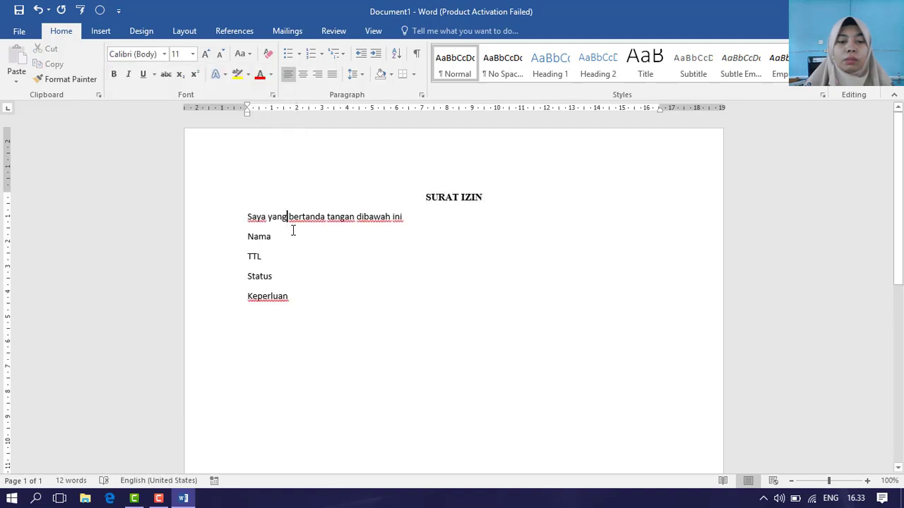
pyautogui.hotkey('ctrl', 'a')
pyautogui.click(163, 55)
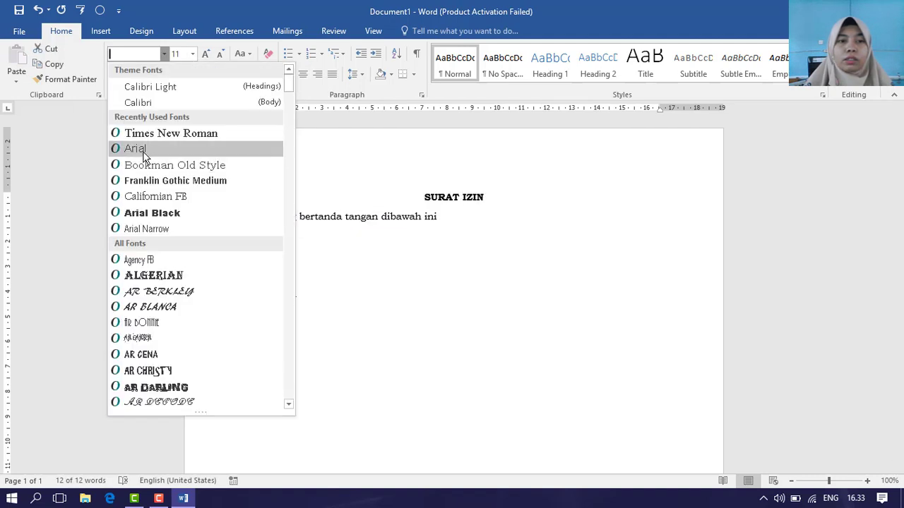
pyautogui.click(172, 149)
pyautogui.click(274, 217)
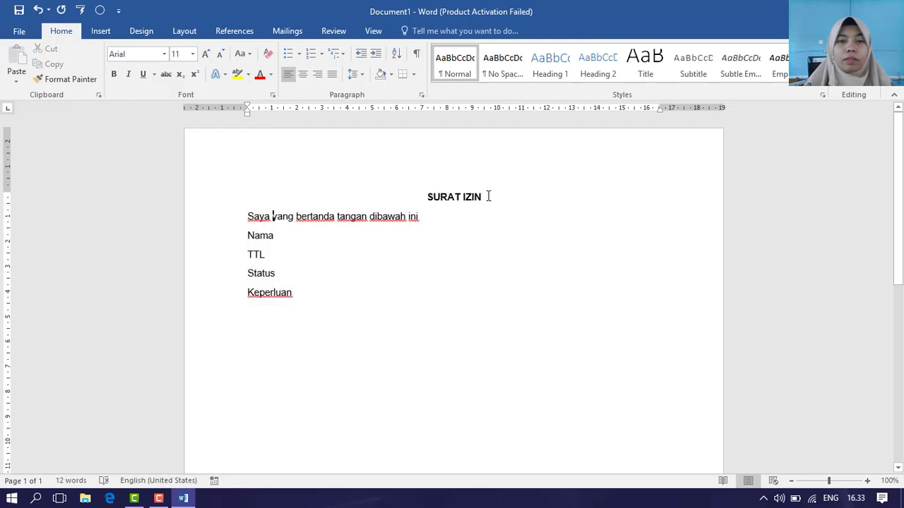
# Add a blank line below the title and make the title 14 pt and underlined
pyautogui.click(488, 197)
pyautogui.press('Return')
pyautogui.moveTo(428, 200); pyautogui.dragTo(499, 200)
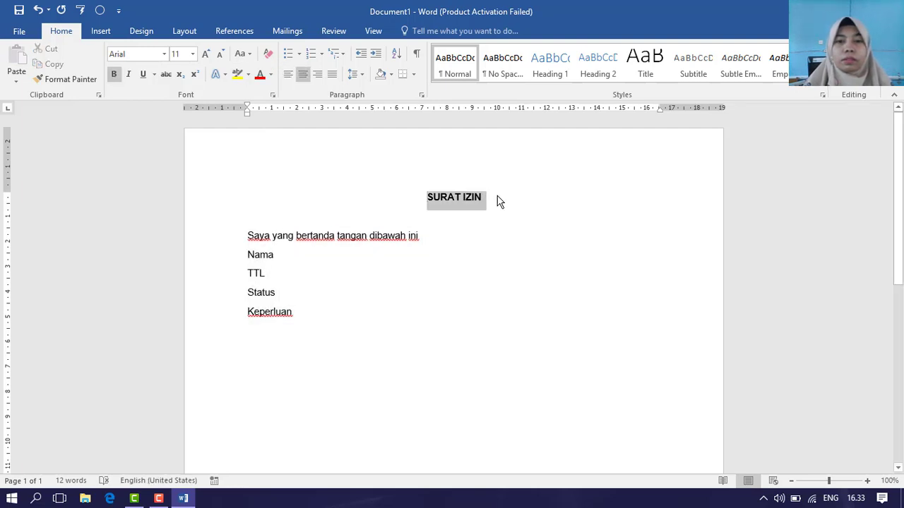
pyautogui.click(192, 54)
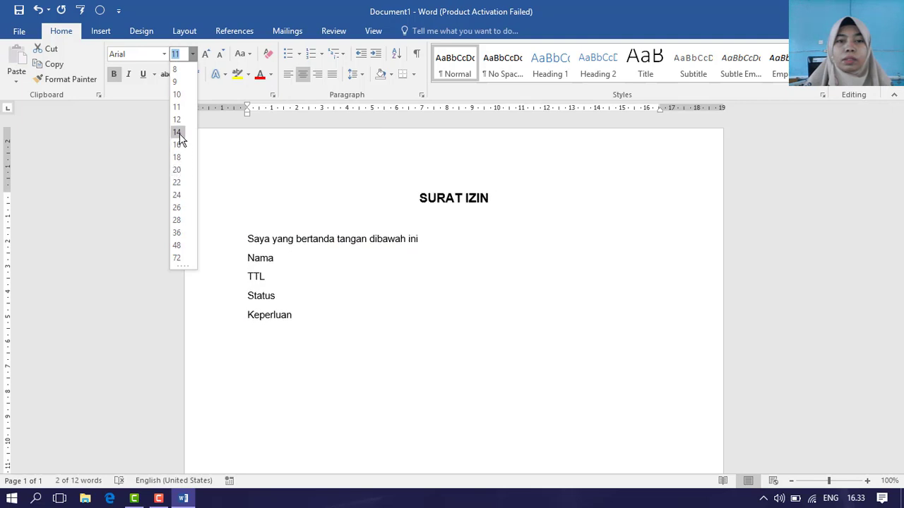
pyautogui.click(177, 132)
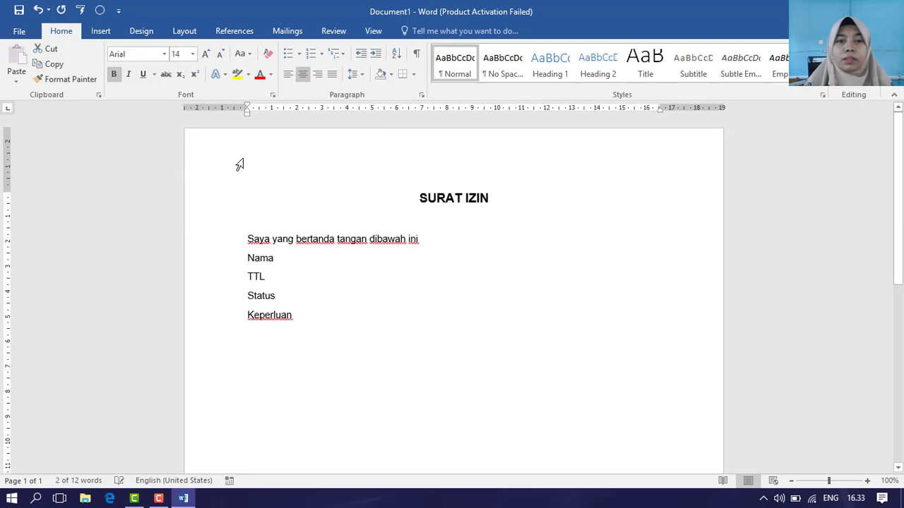
pyautogui.click(143, 74)
pyautogui.click(455, 198)
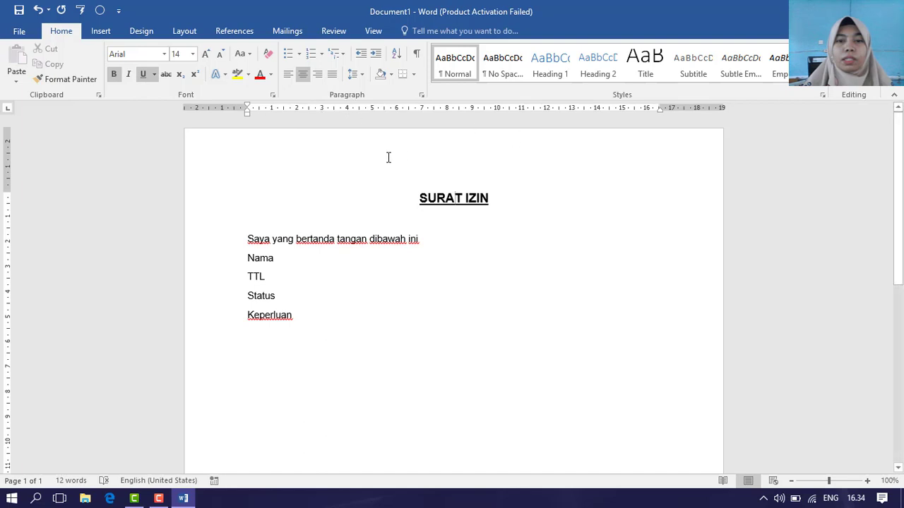
pyautogui.click(499, 204)
pyautogui.click(442, 246)
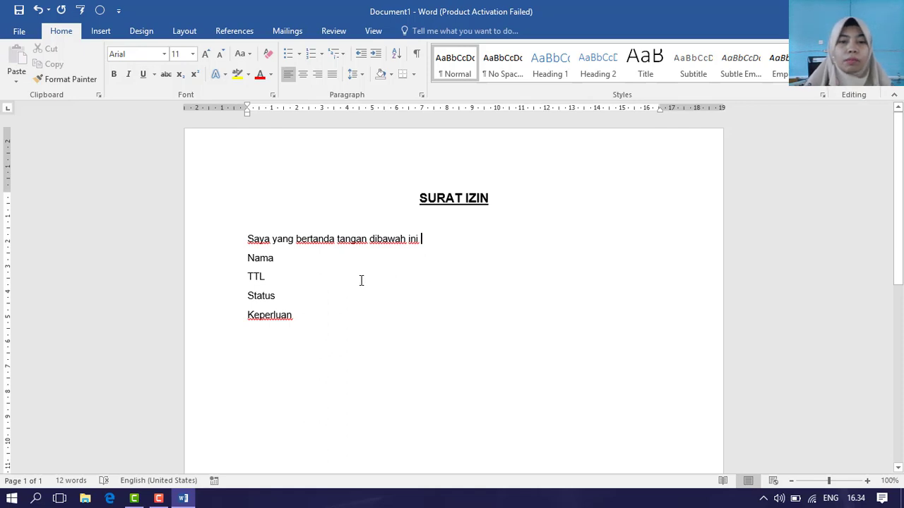
pyautogui.press('Down')
pyautogui.press('Tab')
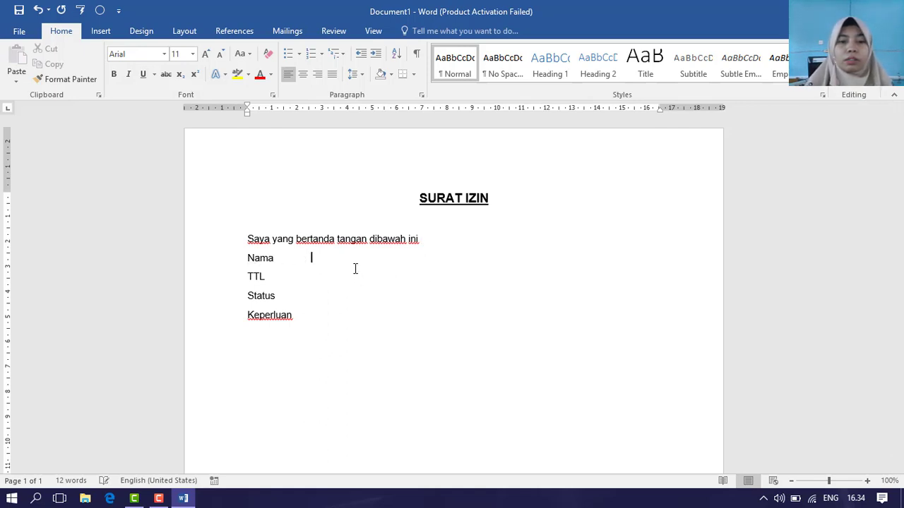
pyautogui.write(':')
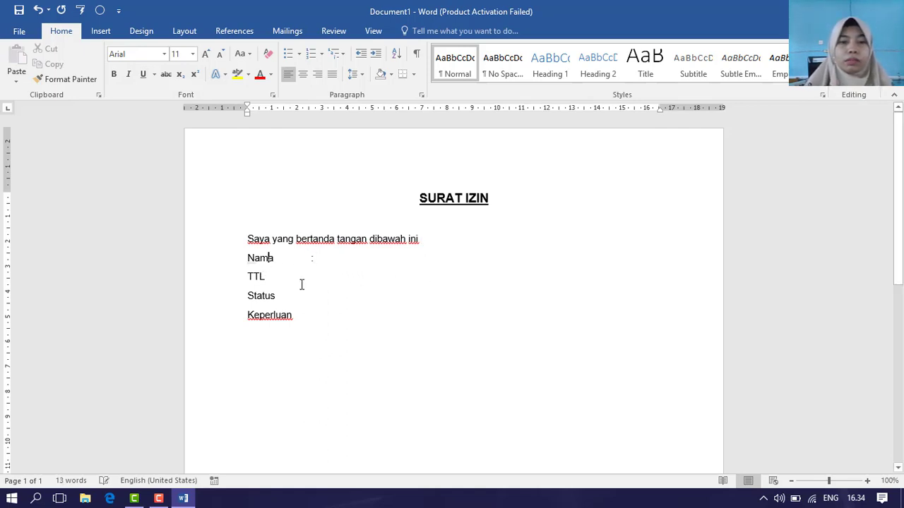
pyautogui.click(276, 277)
pyautogui.press('Tab')
pyautogui.write(':')
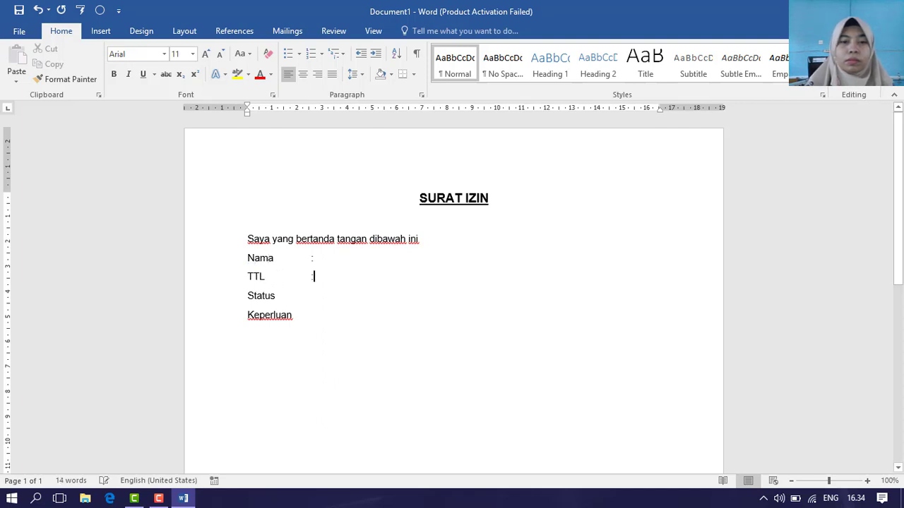
pyautogui.click(286, 300)
pyautogui.press('Tab')
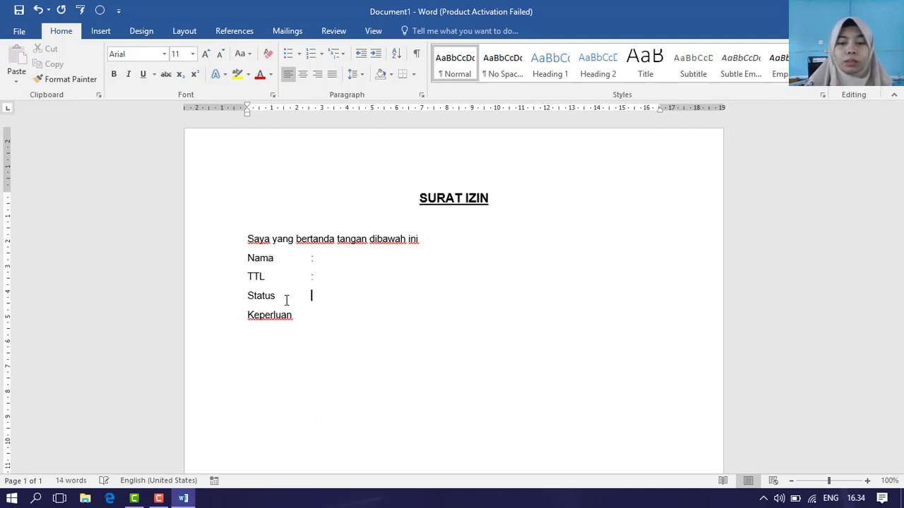
pyautogui.click(292, 316)
pyautogui.press('Tab')
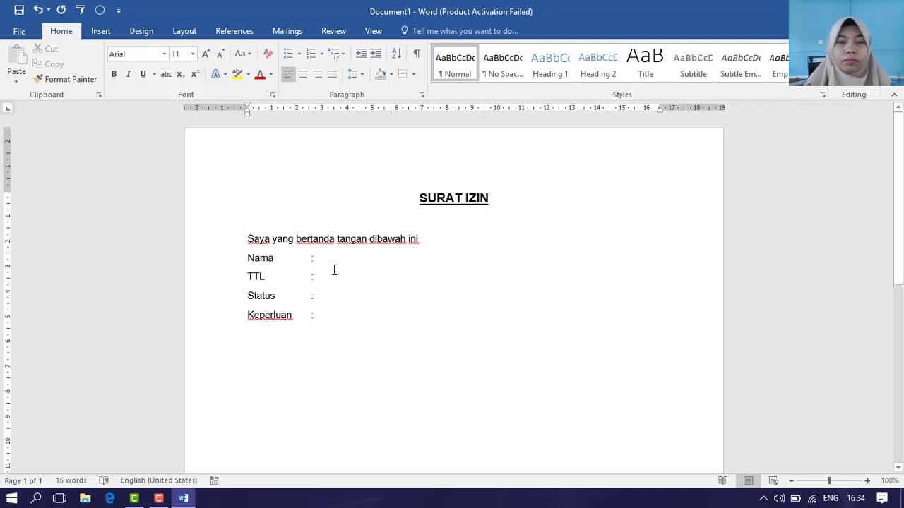
pyautogui.click(332, 258)
pyautogui.click(321, 279)
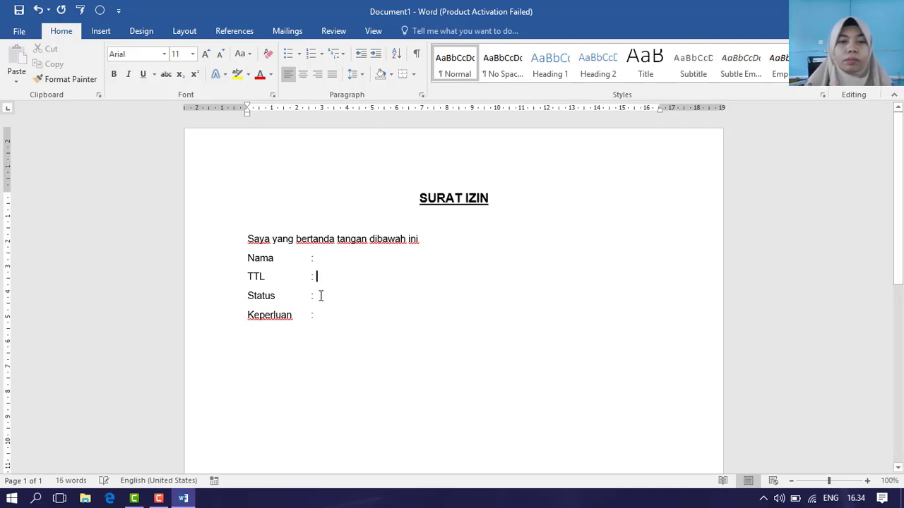
pyautogui.click(322, 295)
pyautogui.click(324, 315)
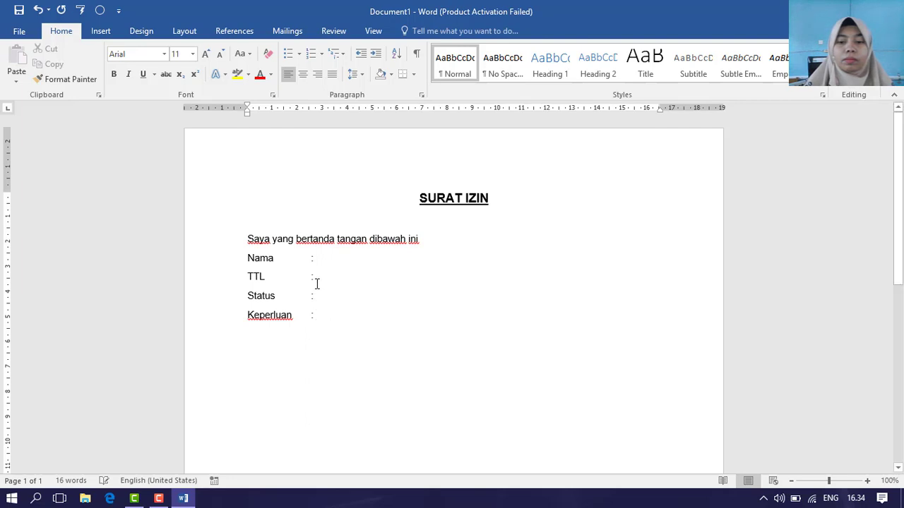
pyautogui.click(320, 261)
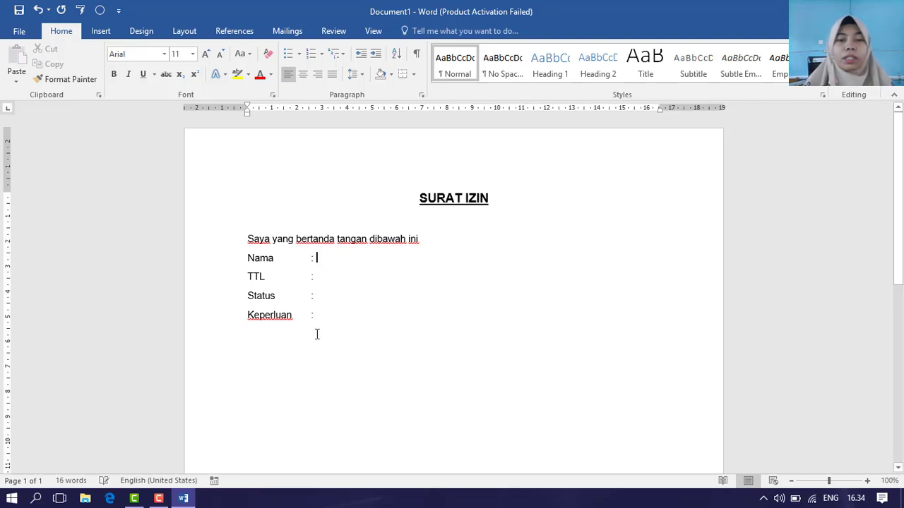
pyautogui.scroll(-1, 365, 302)
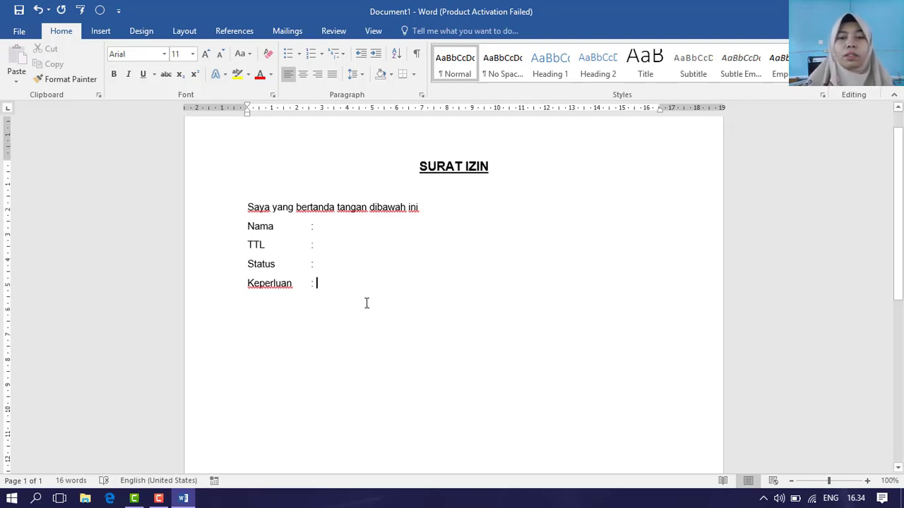
pyautogui.scroll(1, 393, 192)
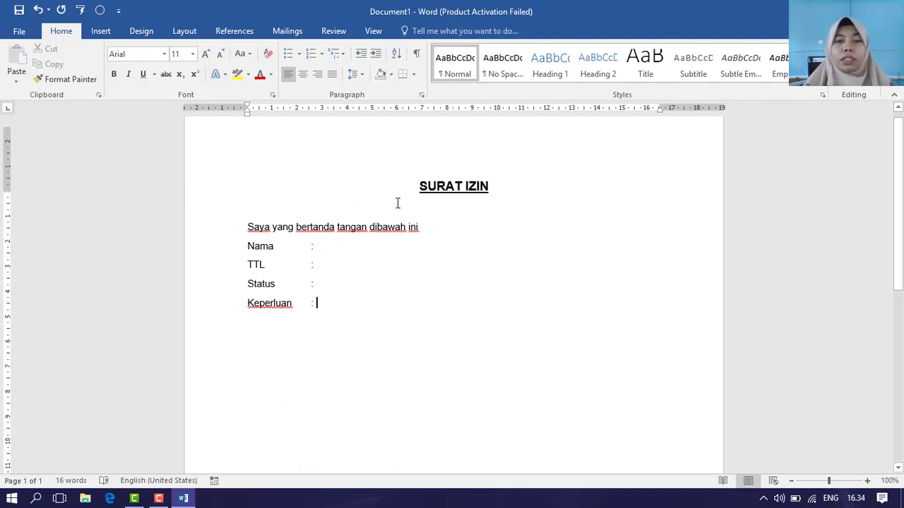
pyautogui.click(421, 199)
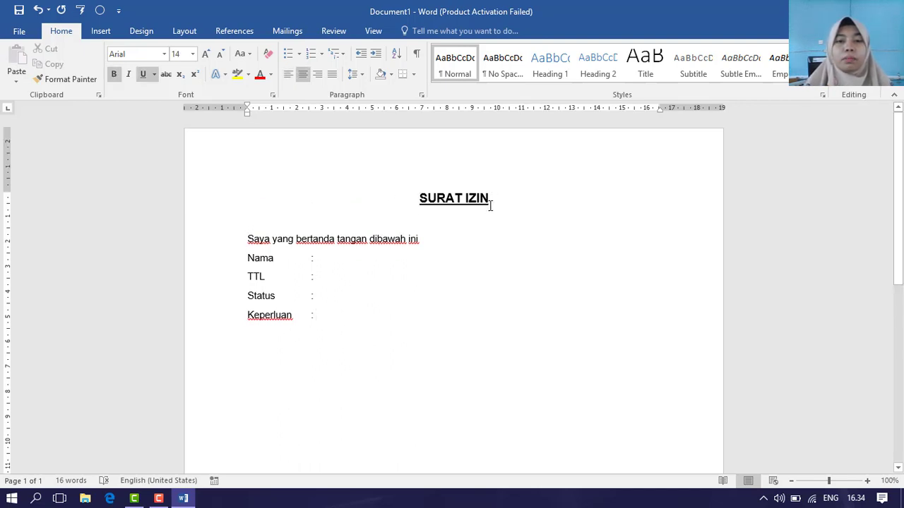
pyautogui.scroll(-1, 406, 301)
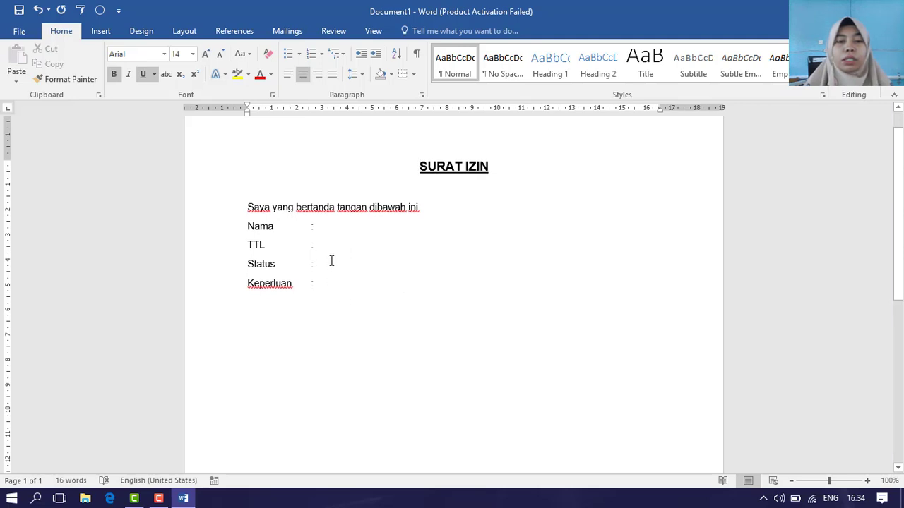
pyautogui.click(331, 229)
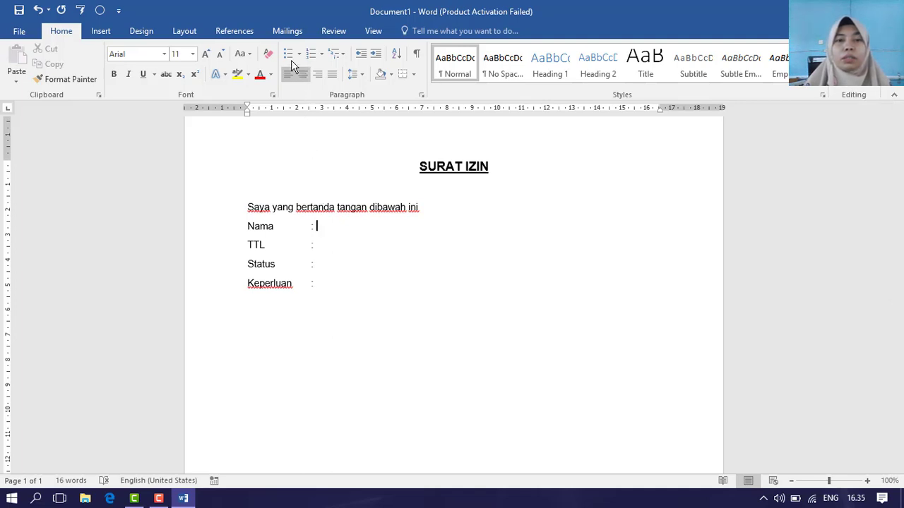
# Switch to the Mailings ribbon to show the mail merge commands
pyautogui.click(286, 36)
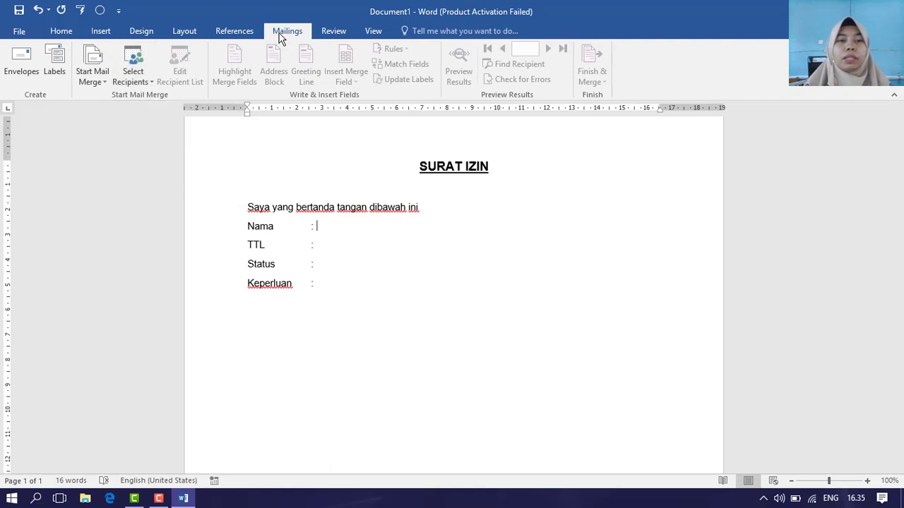
# Launch the Step-by-Step Mail Merge Wizard from Start Mail Merge, keeping Letters as the type
pyautogui.click(96, 84)
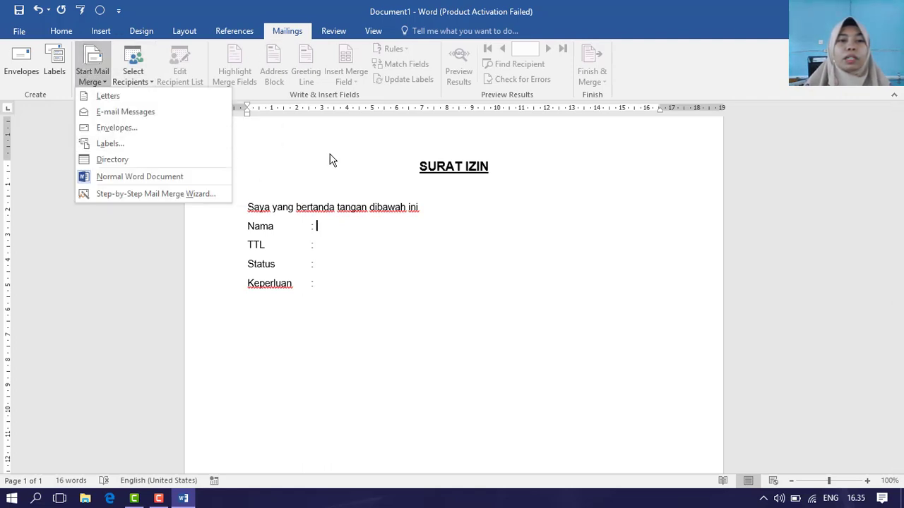
pyautogui.click(331, 160)
pyautogui.click(100, 83)
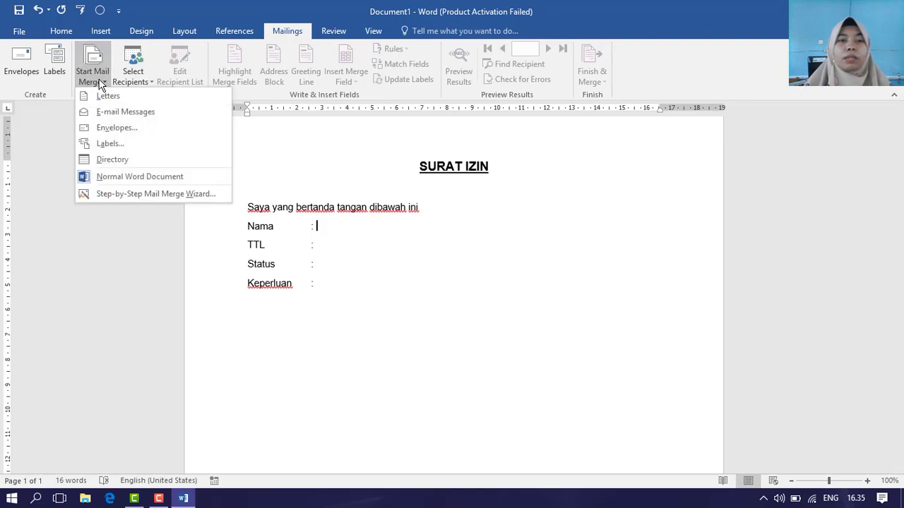
pyautogui.click(178, 190)
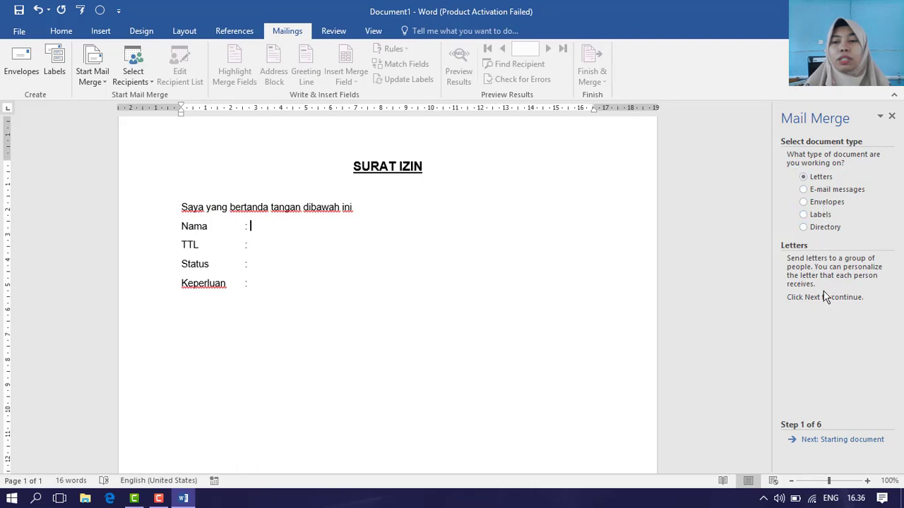
# Advance the wizard with Use the current document to step 3, Select recipients
pyautogui.click(839, 441)
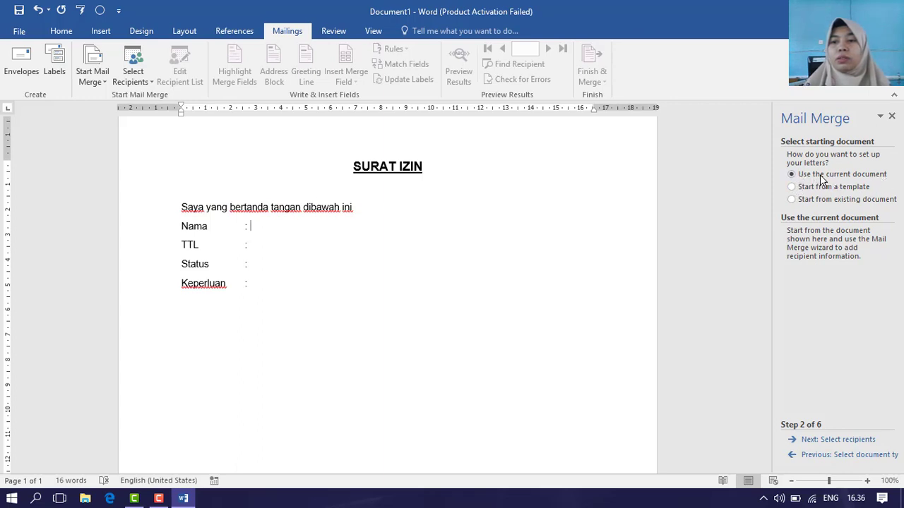
pyautogui.click(825, 445)
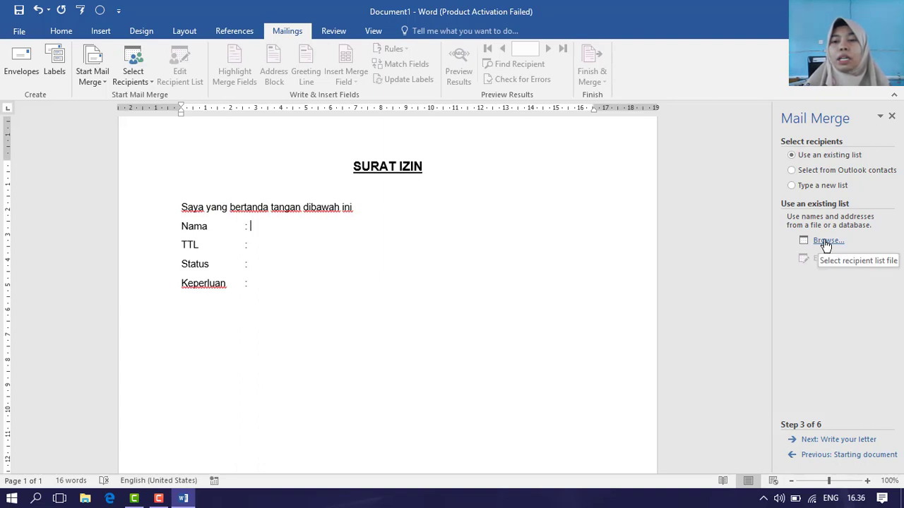
# Select 'Type a new list' and bring up the empty New Address List dialog
pyautogui.click(810, 186)
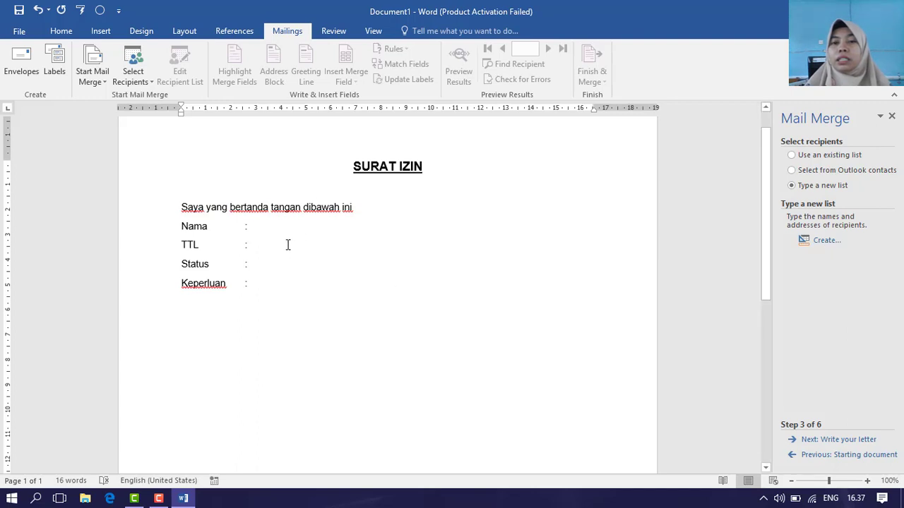
pyautogui.click(822, 247)
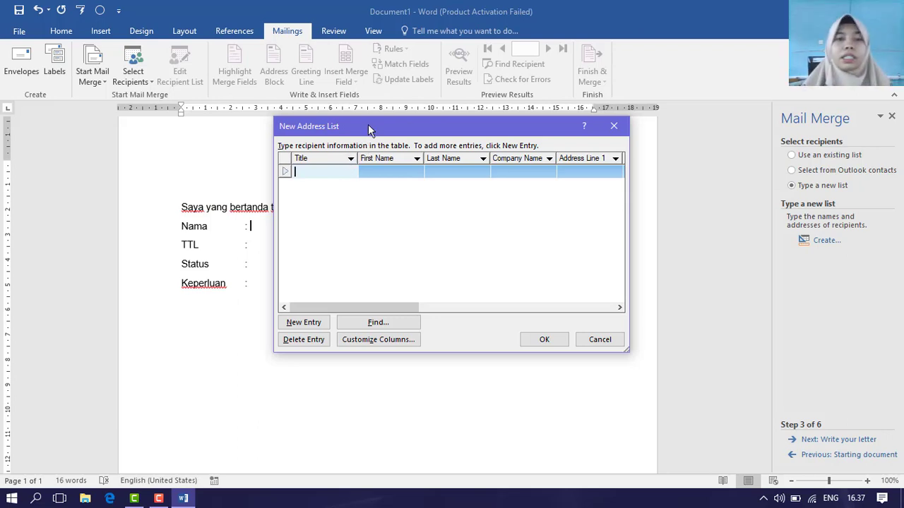
# Bring up the Customize Address List field names via Customize Columns, repositioning both dialogs
pyautogui.moveTo(368, 130); pyautogui.dragTo(485, 104)
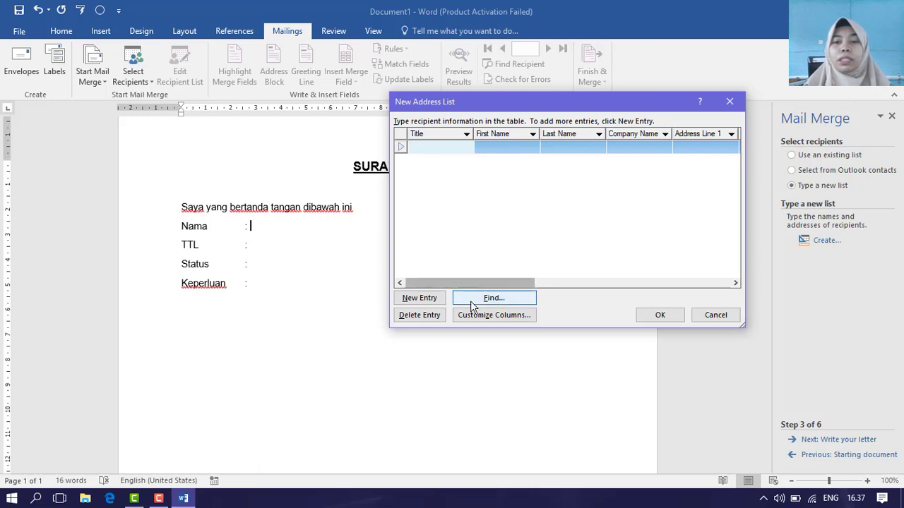
pyautogui.click(469, 323)
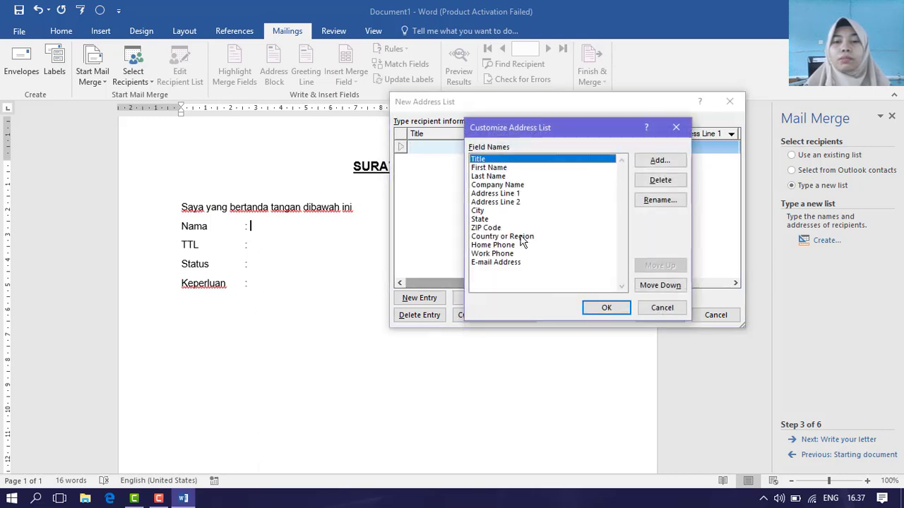
pyautogui.moveTo(557, 128); pyautogui.dragTo(638, 171)
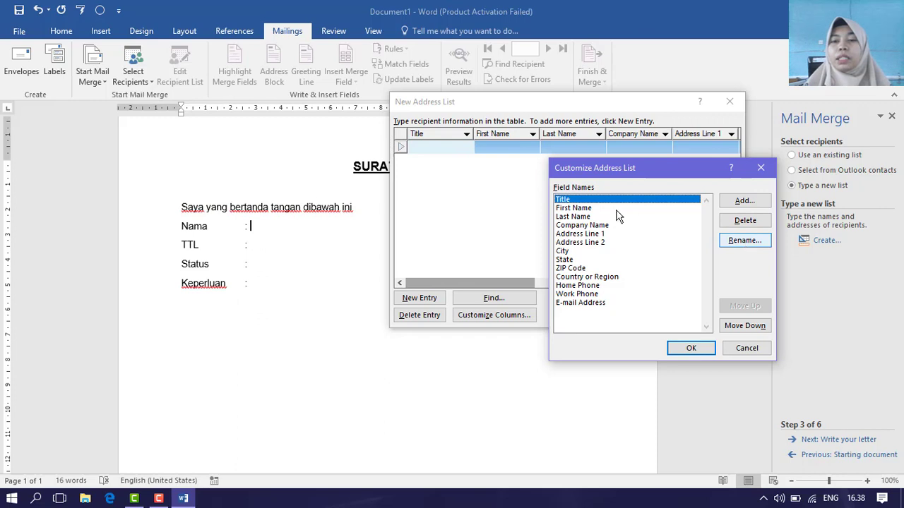
# Rename the Title field to Nama and First Name to TTL
pyautogui.click(745, 241)
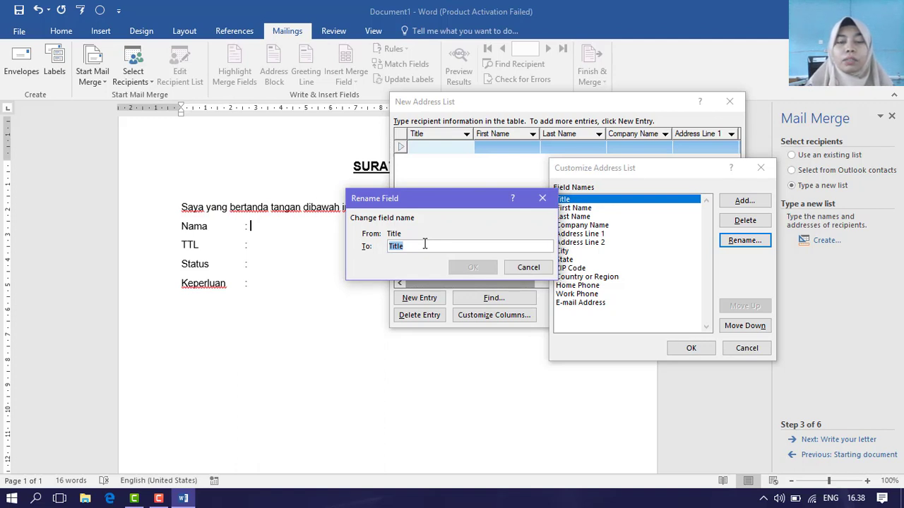
pyautogui.write('Nama')
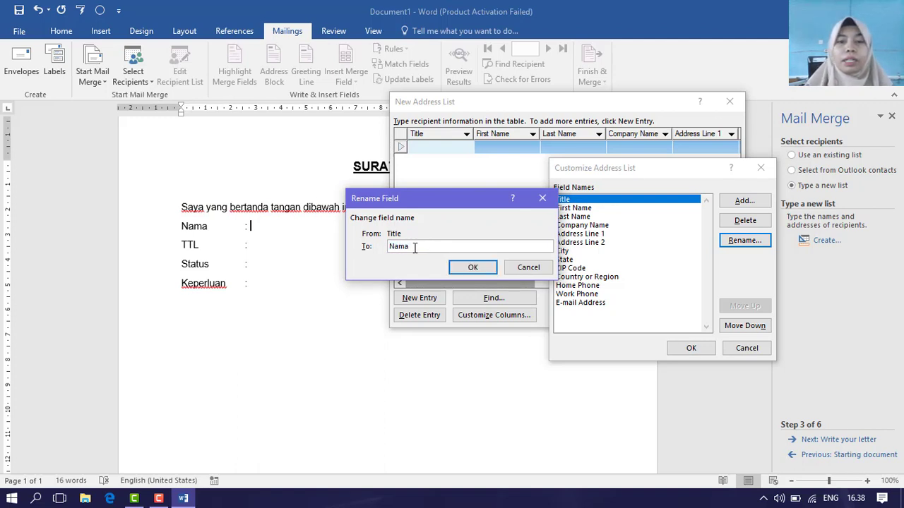
pyautogui.click(466, 269)
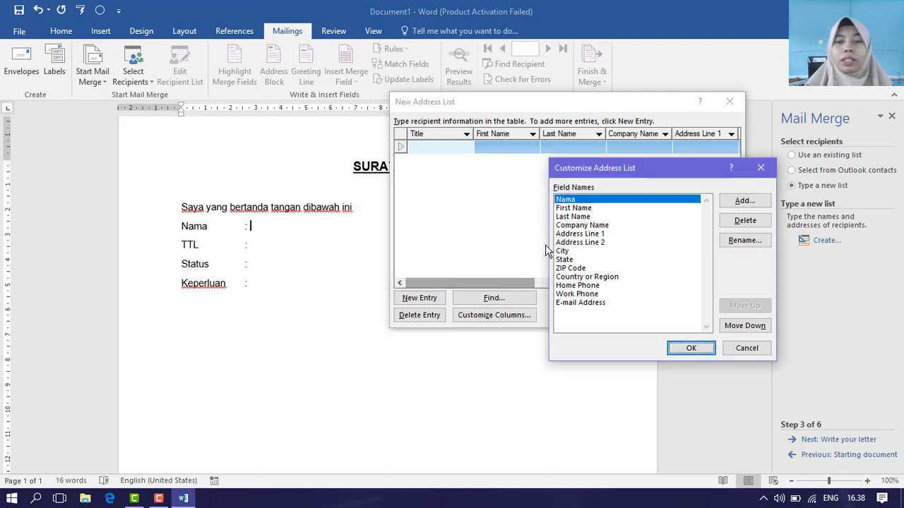
pyautogui.click(570, 209)
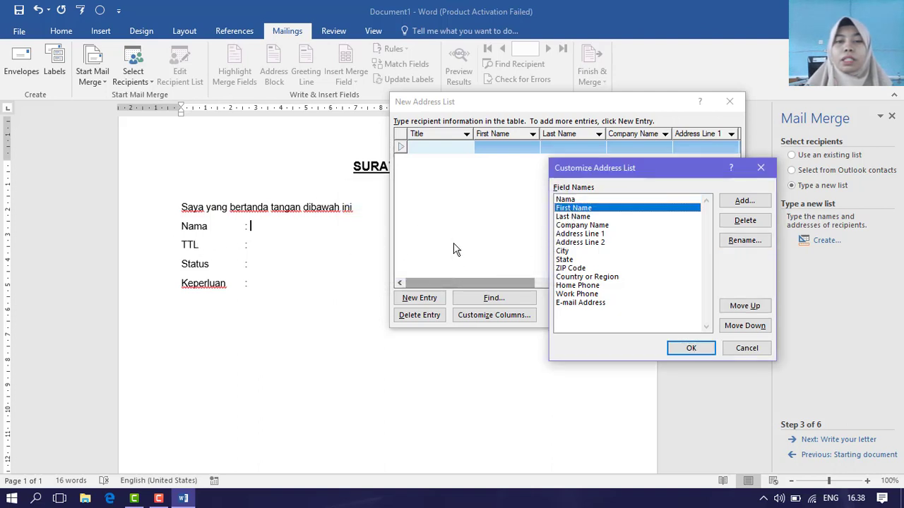
pyautogui.click(736, 241)
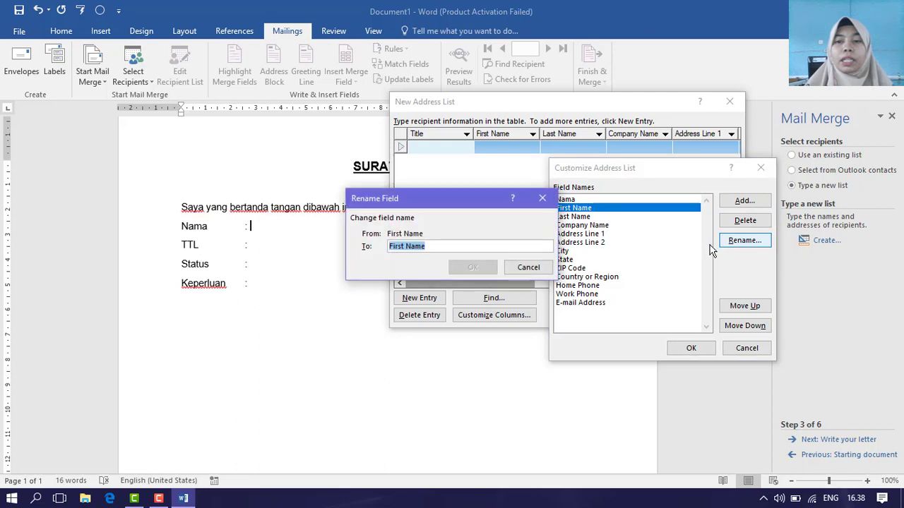
pyautogui.write('TTL')
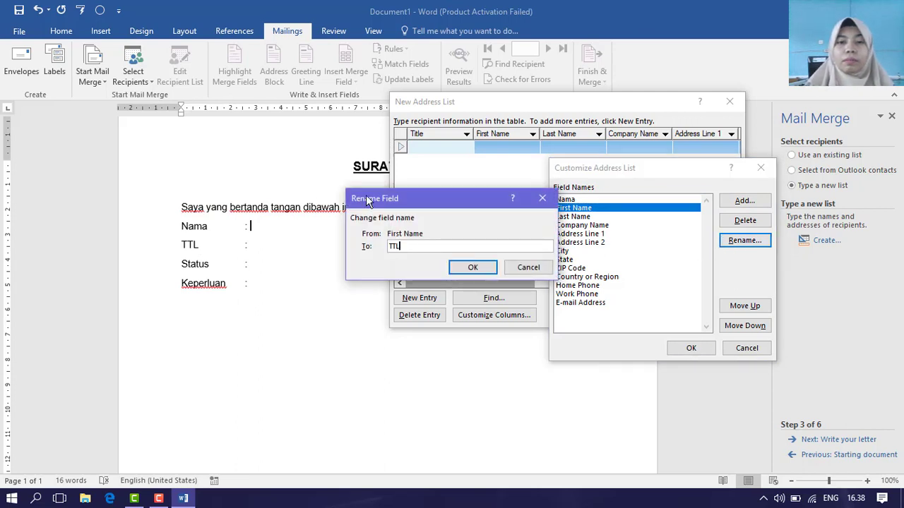
pyautogui.click(470, 267)
# Rename the Last Name field to Status and Company Name to Keperluan
pyautogui.click(605, 217)
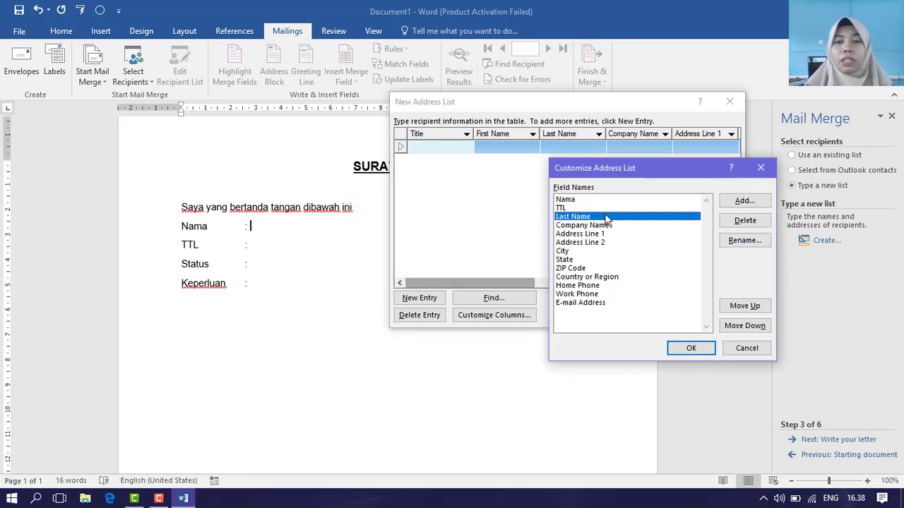
pyautogui.click(744, 240)
pyautogui.moveTo(438, 197)
pyautogui.mouseDown()
pyautogui.moveTo(426, 226)
pyautogui.moveTo(427, 204)
pyautogui.mouseUp()
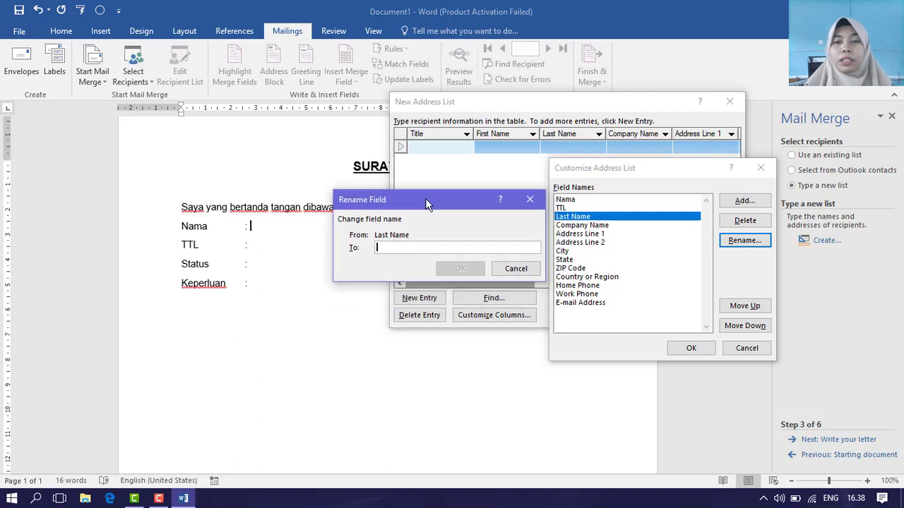
pyautogui.write('S')
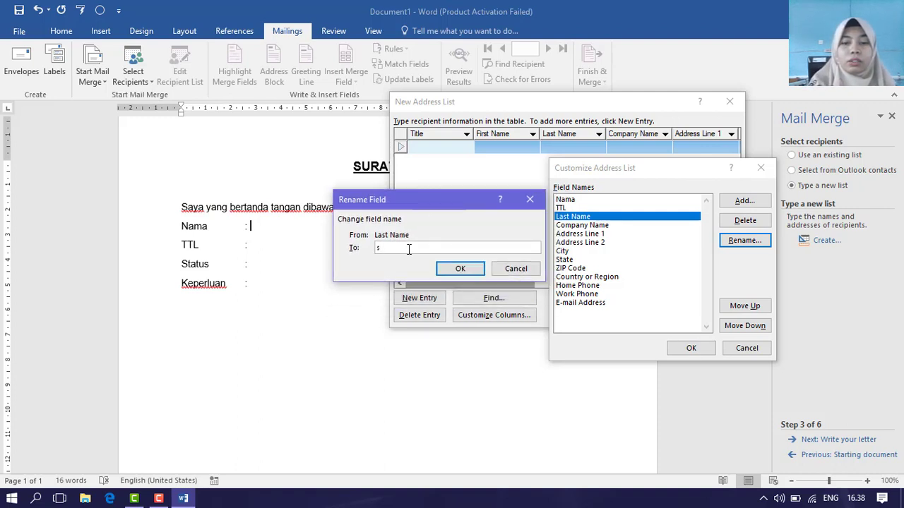
pyautogui.write('tatus')
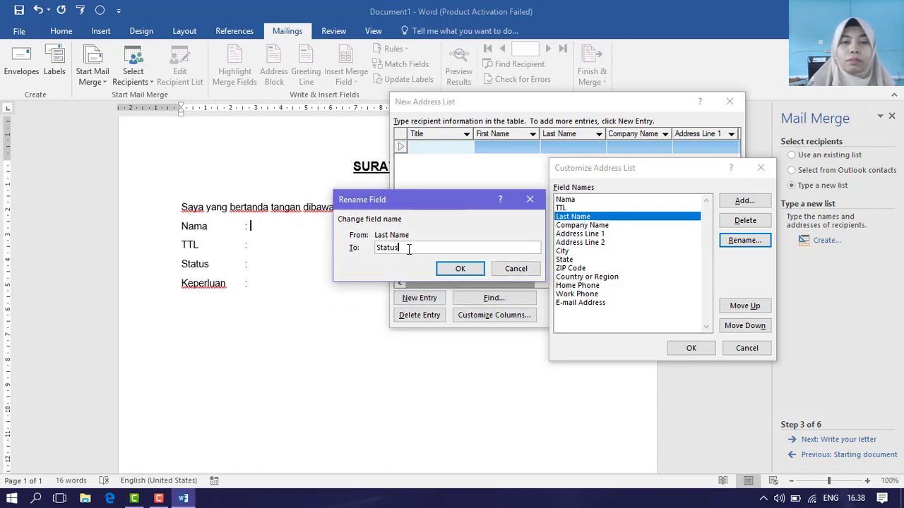
pyautogui.click(460, 269)
pyautogui.click(575, 225)
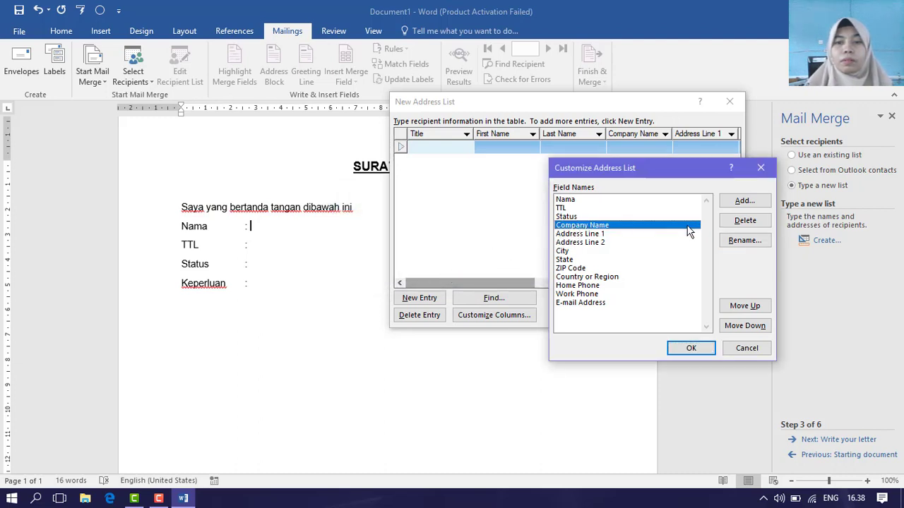
pyautogui.click(744, 240)
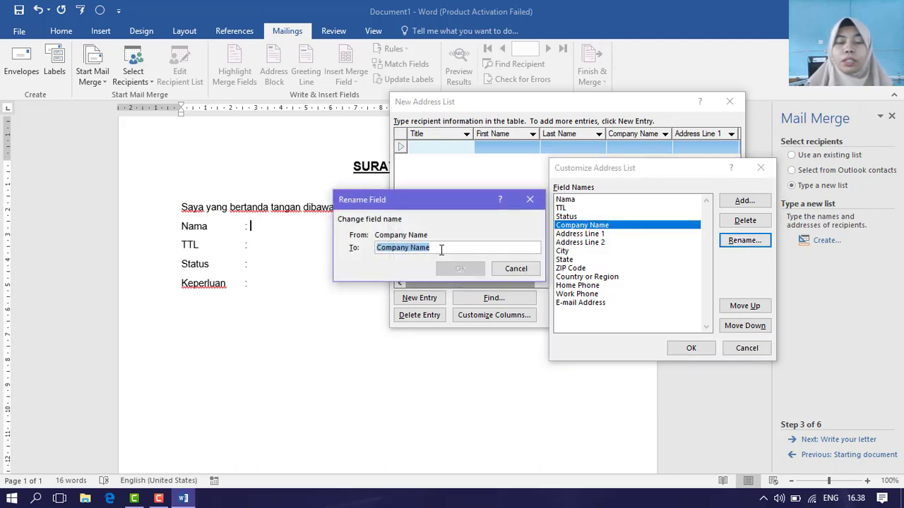
pyautogui.write('Keperluan')
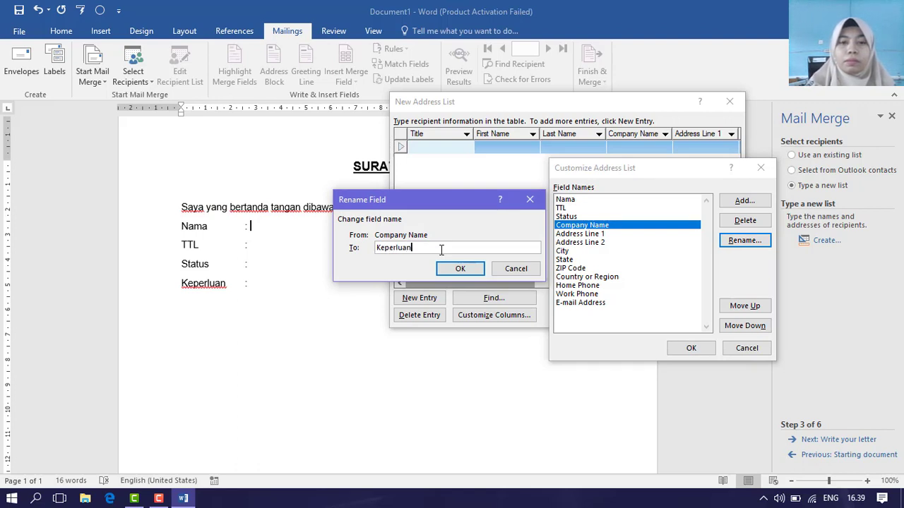
pyautogui.click(468, 269)
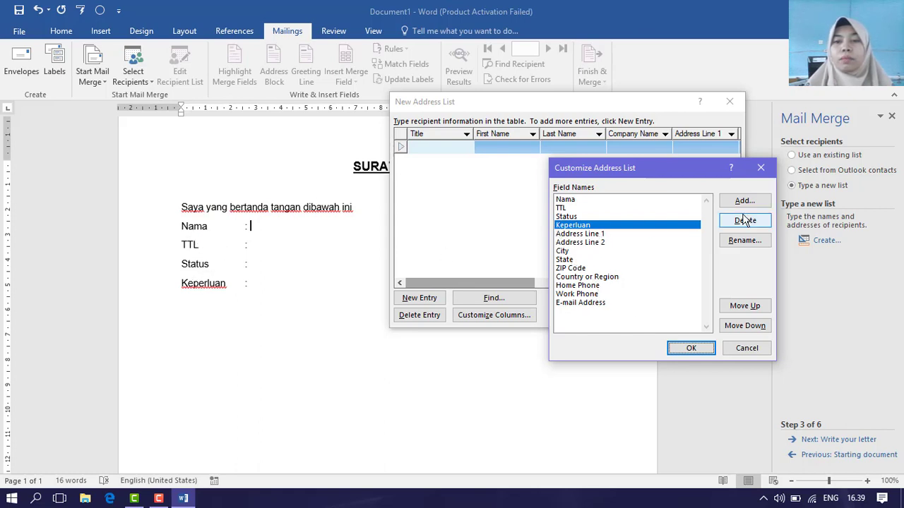
# Apply the Nama, TTL, Status and Keperluan columns to the new address list
pyautogui.click(691, 349)
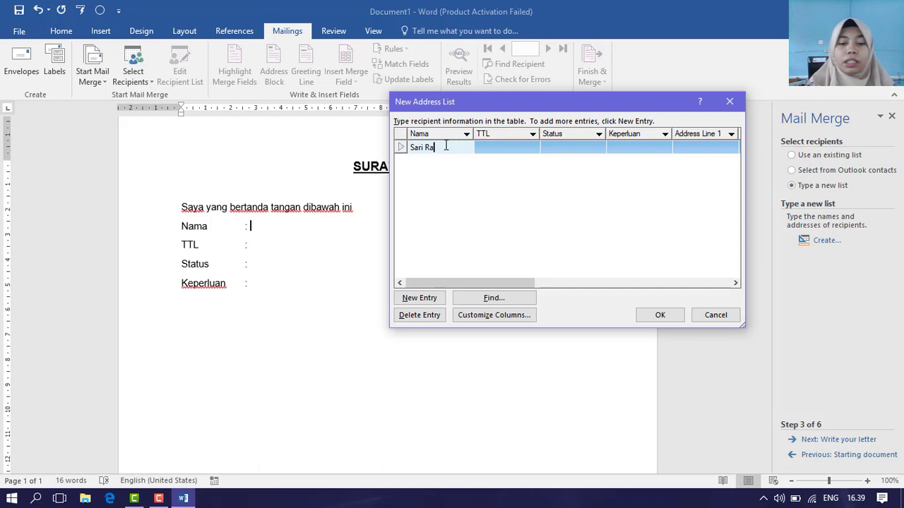
pyautogui.write('hma')
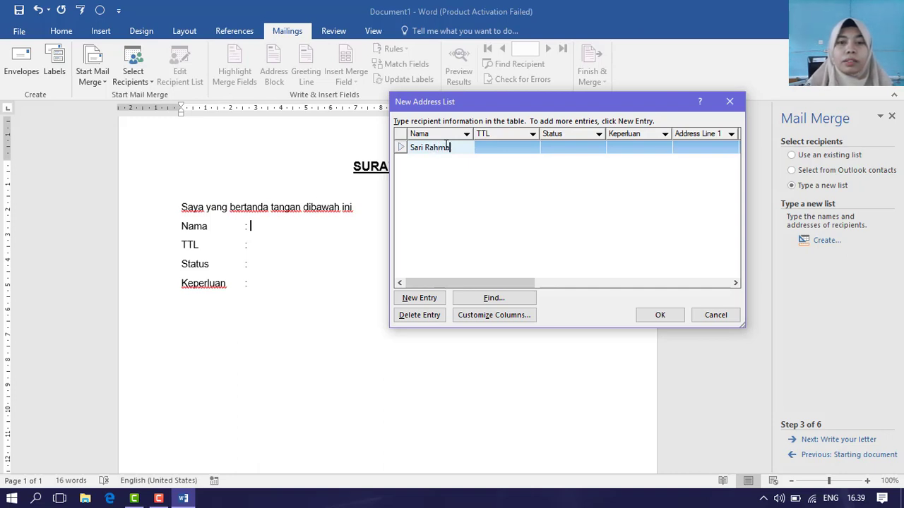
pyautogui.click(516, 150)
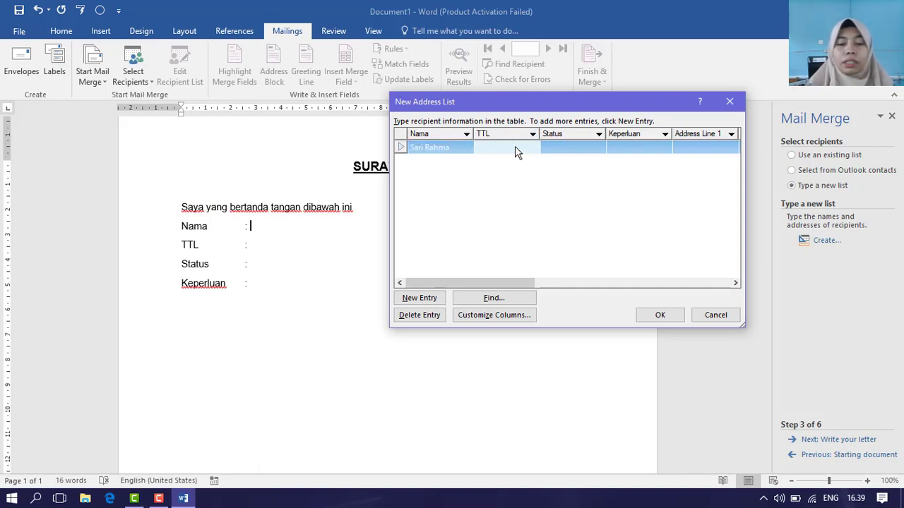
pyautogui.write('b')
pyautogui.write('B')
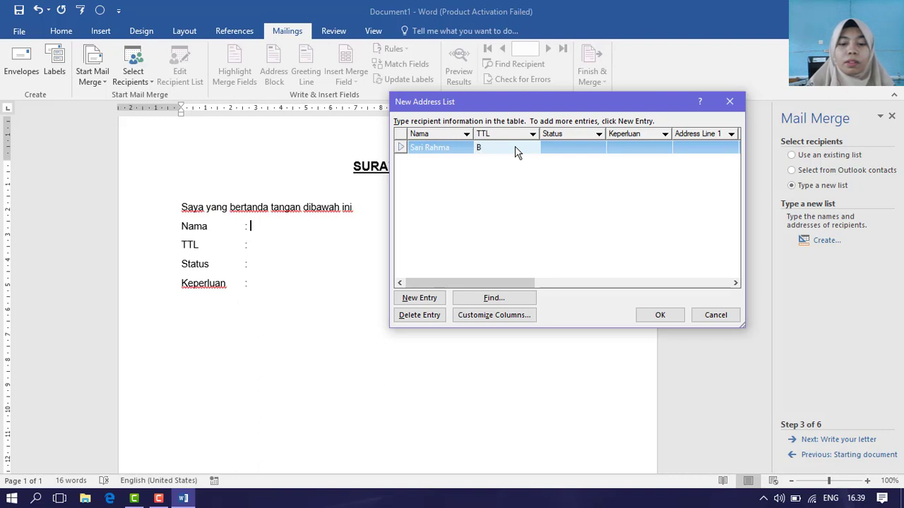
pyautogui.write('onjol, 11')
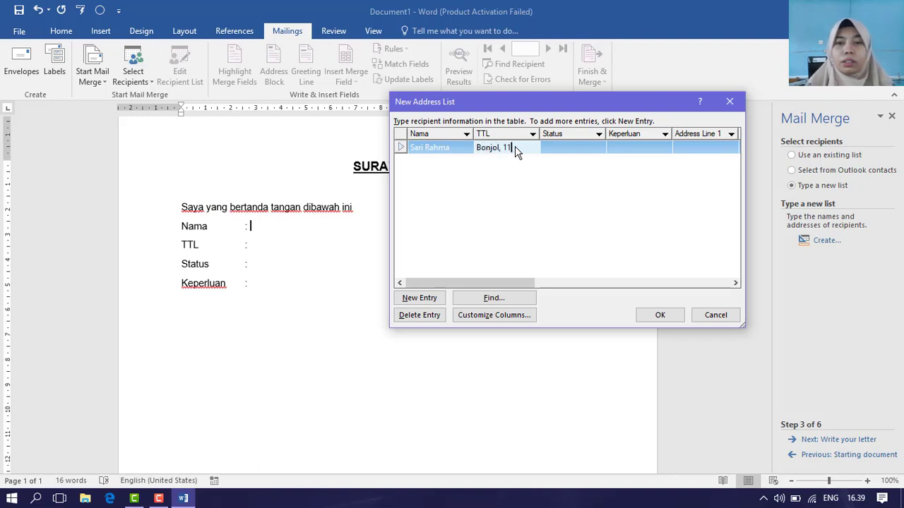
pyautogui.write(' Septe')
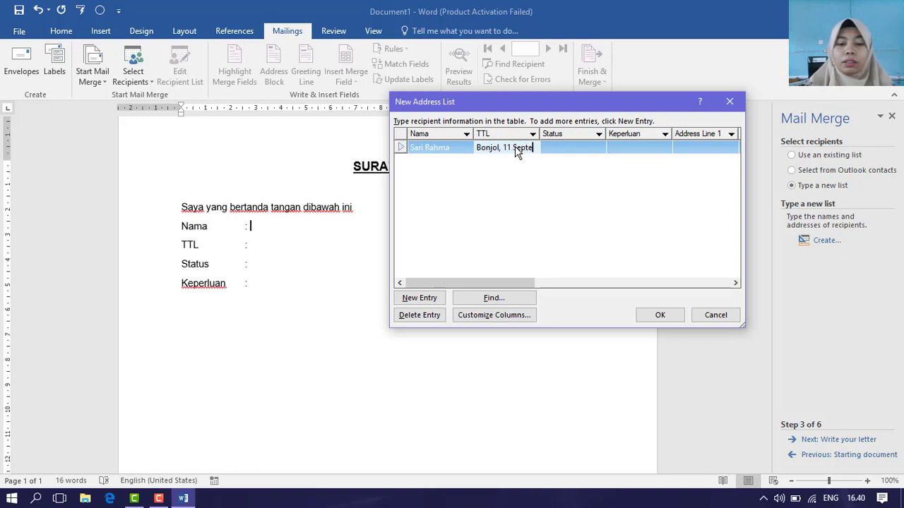
pyautogui.write('mber 2000')
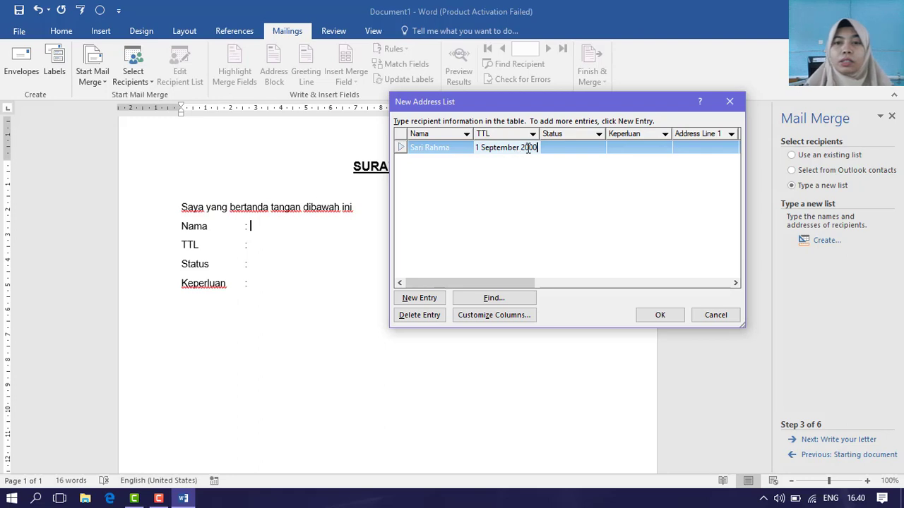
pyautogui.click(550, 151)
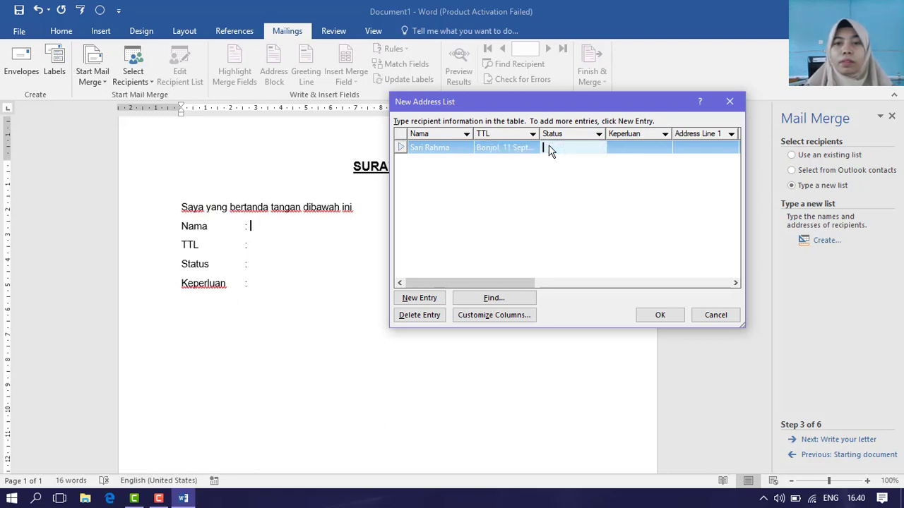
pyautogui.write('Siswa')
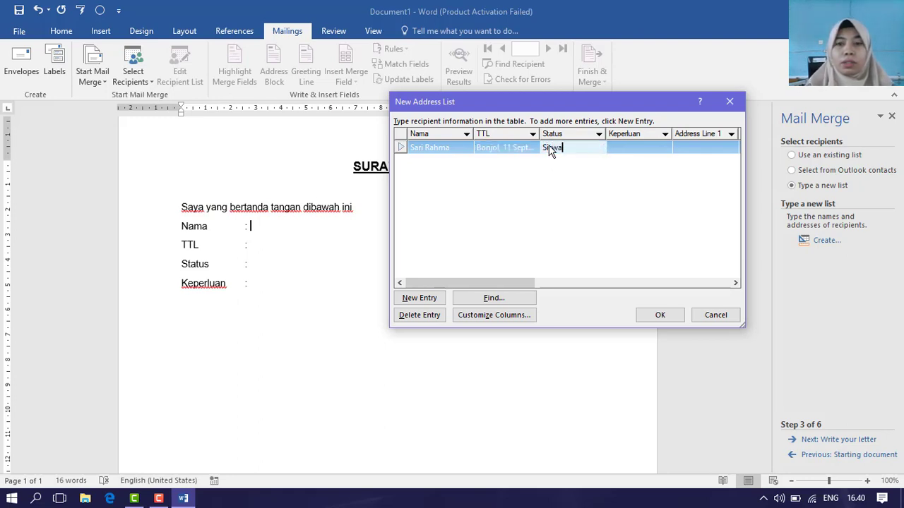
pyautogui.write(' IPA')
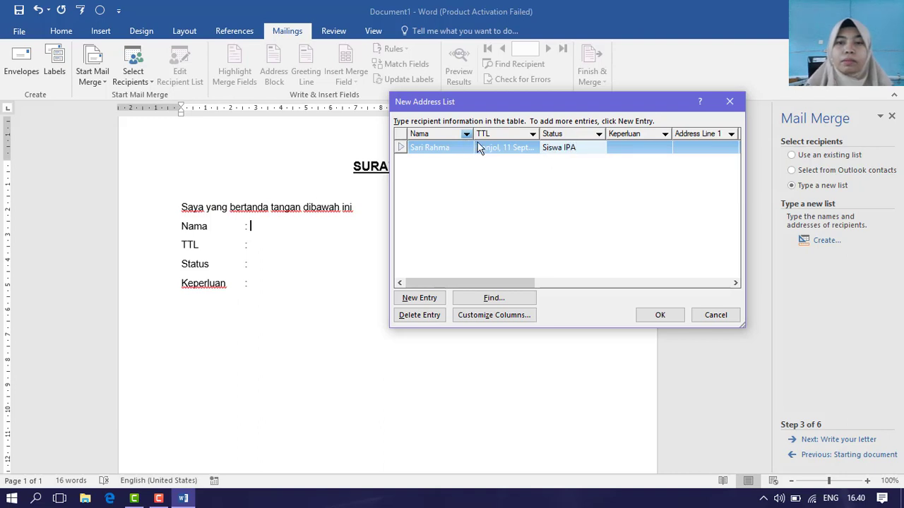
pyautogui.click(634, 150)
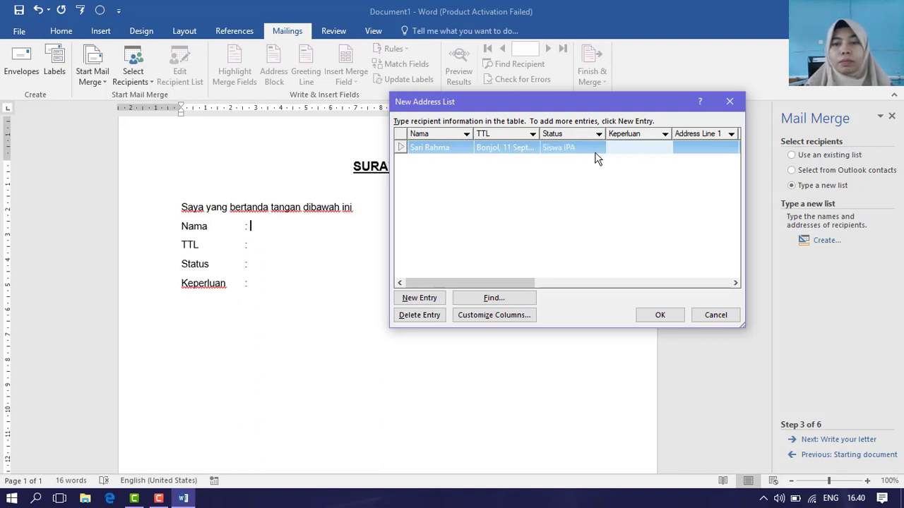
pyautogui.write('L')
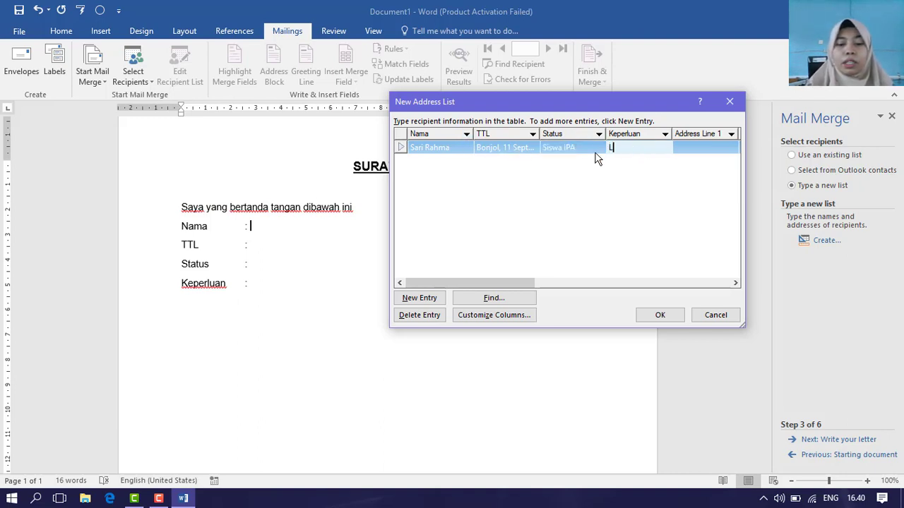
pyautogui.write('omba ')
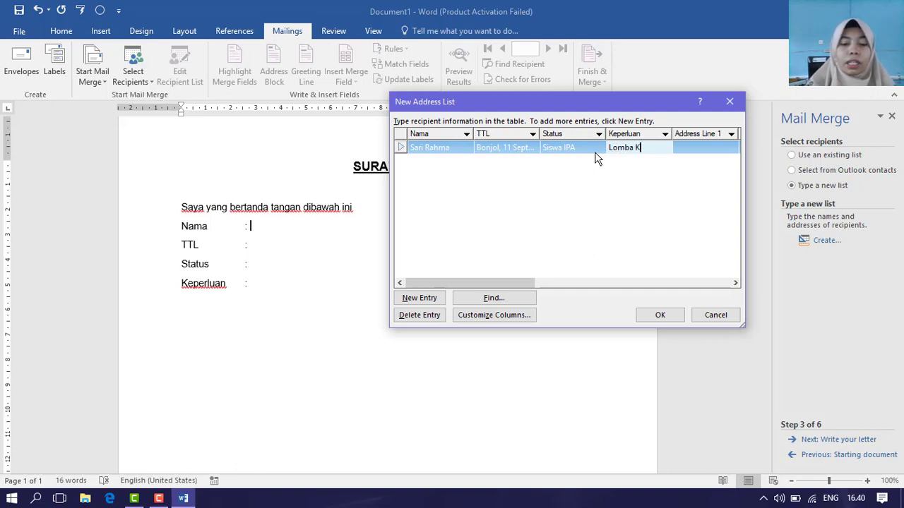
pyautogui.write('KSN')
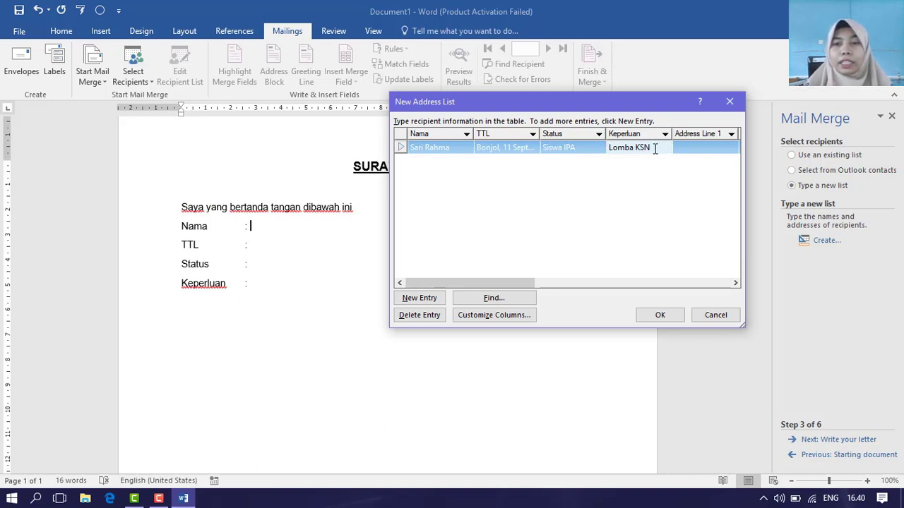
pyautogui.click(459, 147)
pyautogui.press('Tab')
pyautogui.press('Tab')
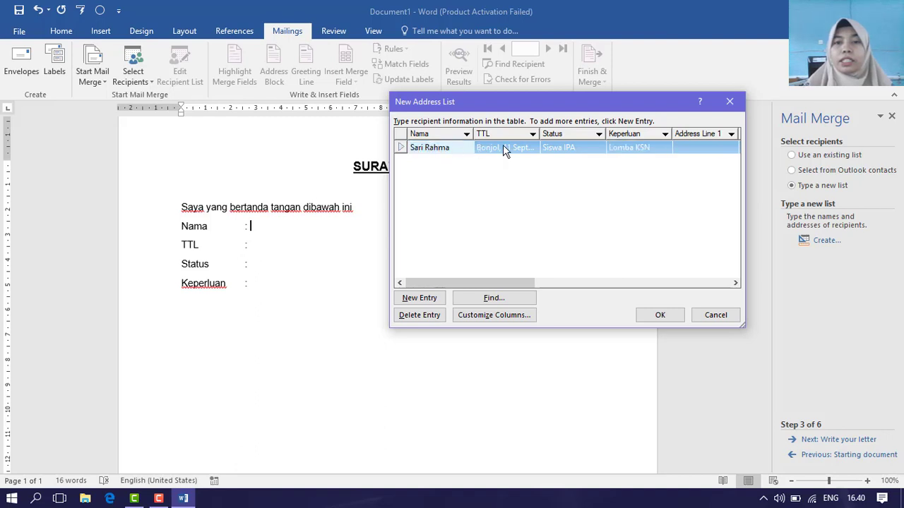
pyautogui.click(505, 151)
pyautogui.click(457, 150)
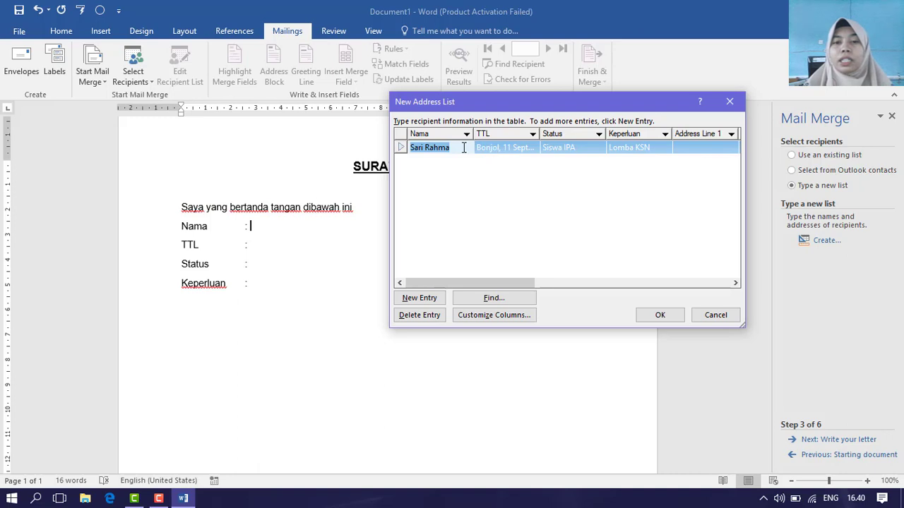
# Add a new address-list entry and type the second recipient's name
pyautogui.click(422, 300)
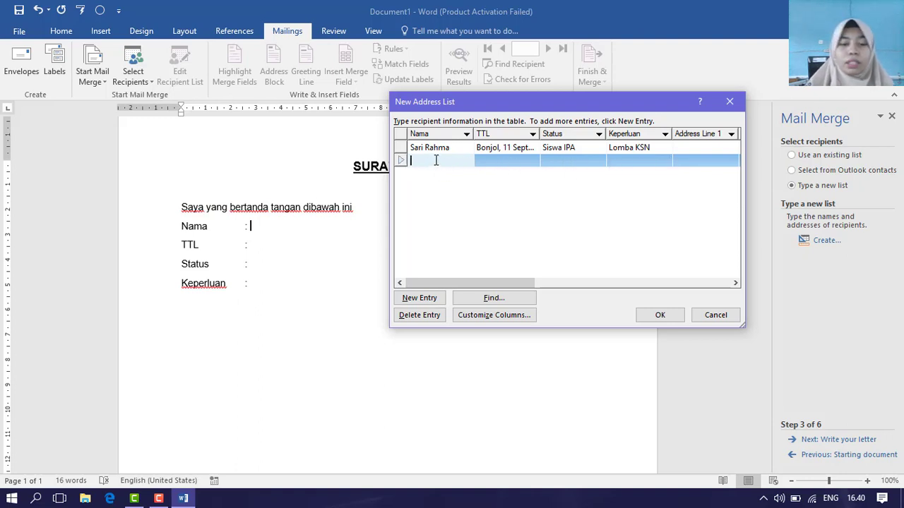
pyautogui.write('ew')
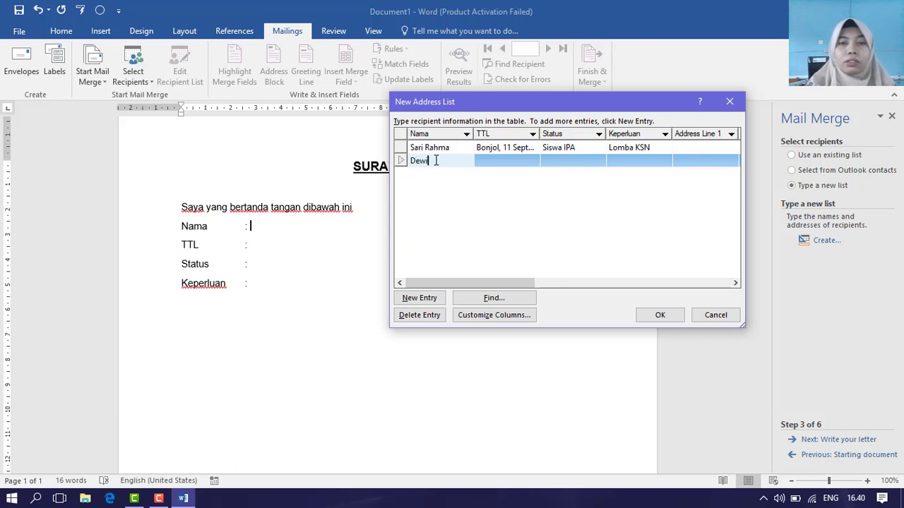
pyautogui.write('i Sari')
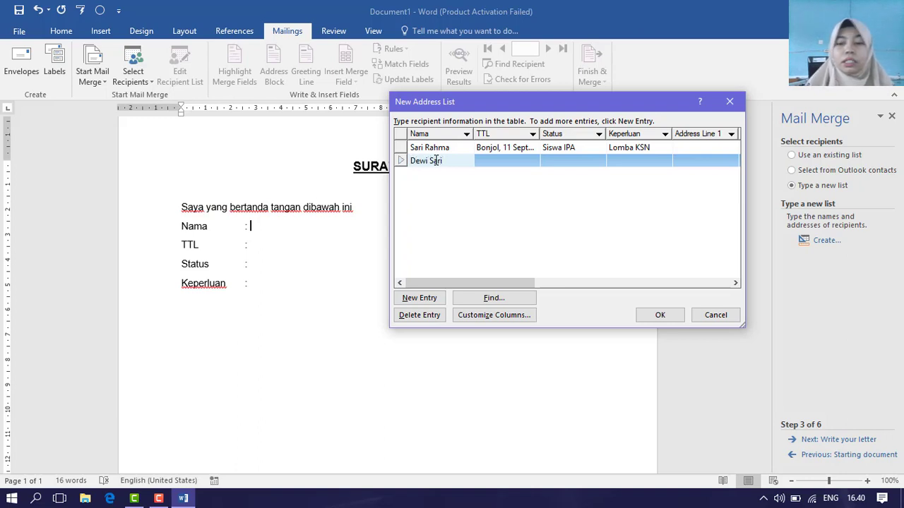
pyautogui.press('Tab')
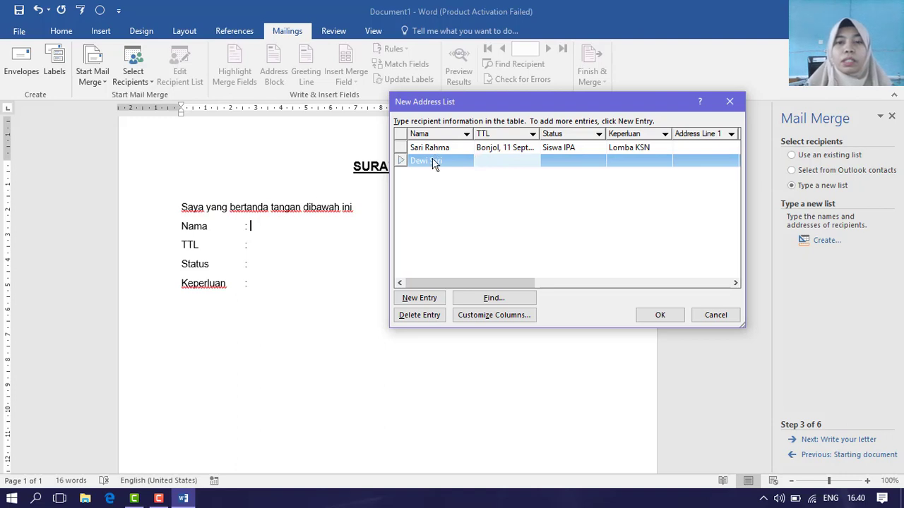
pyautogui.click(436, 161)
pyautogui.click(451, 161)
pyautogui.click(504, 162)
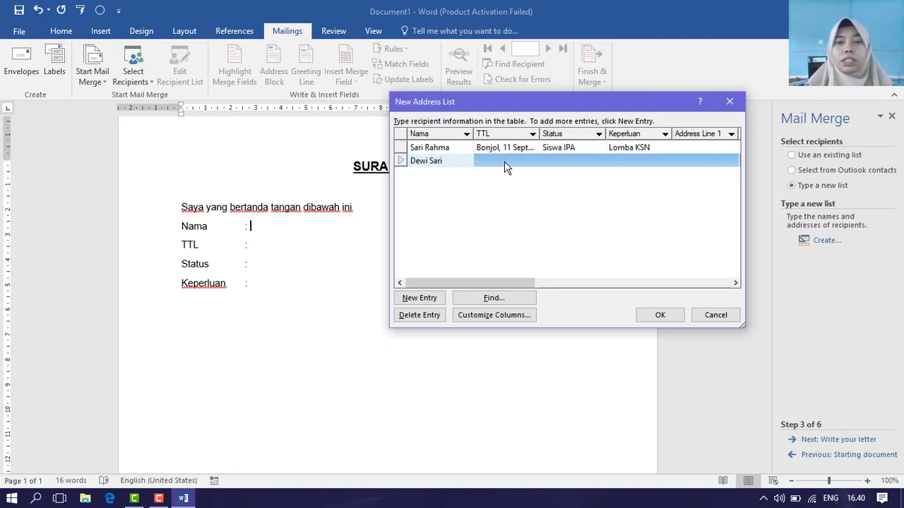
pyautogui.write('P')
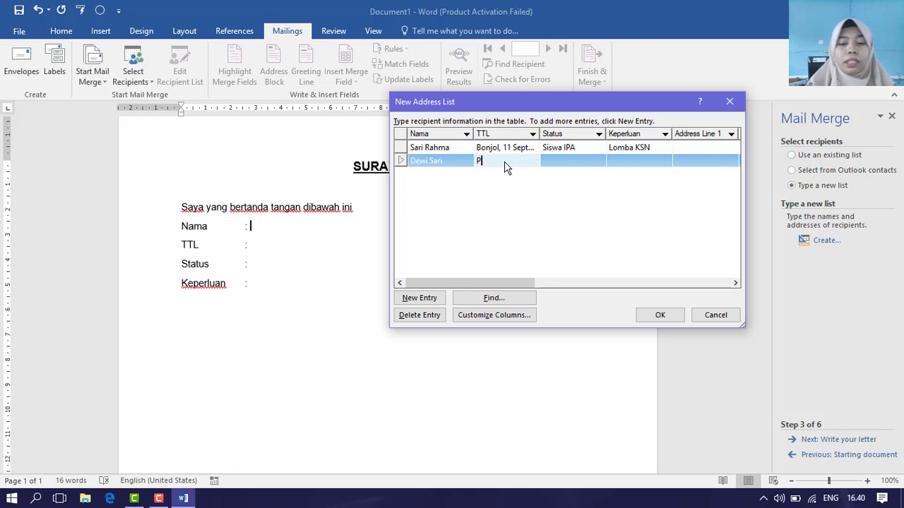
pyautogui.write('anai, 12 Ju')
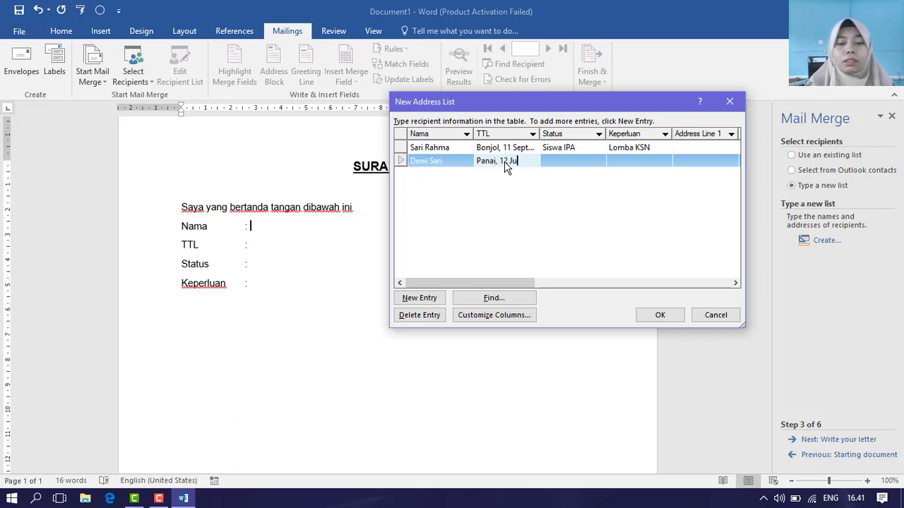
pyautogui.write('li 2001')
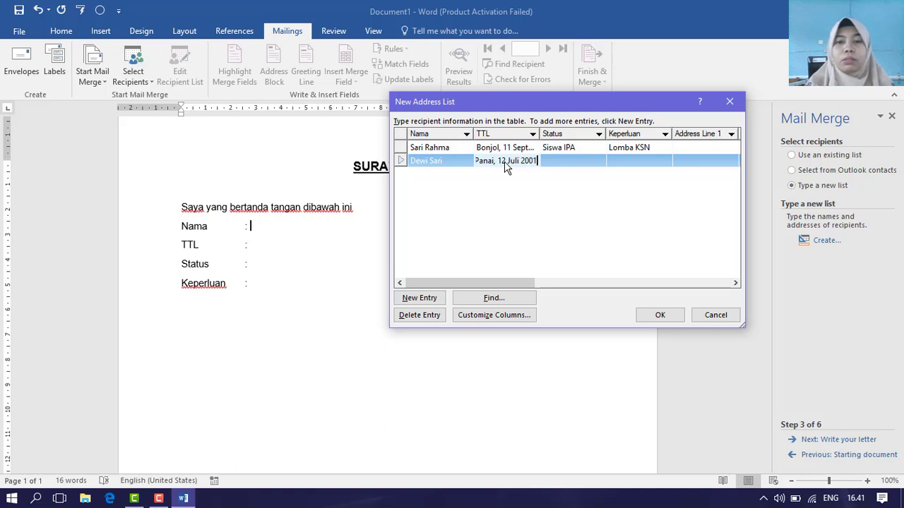
pyautogui.click(550, 159)
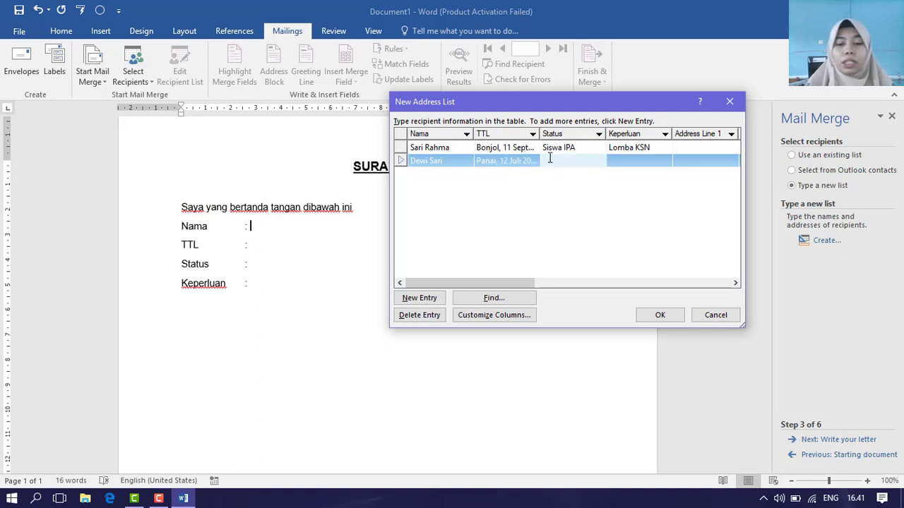
pyautogui.write('Siswa')
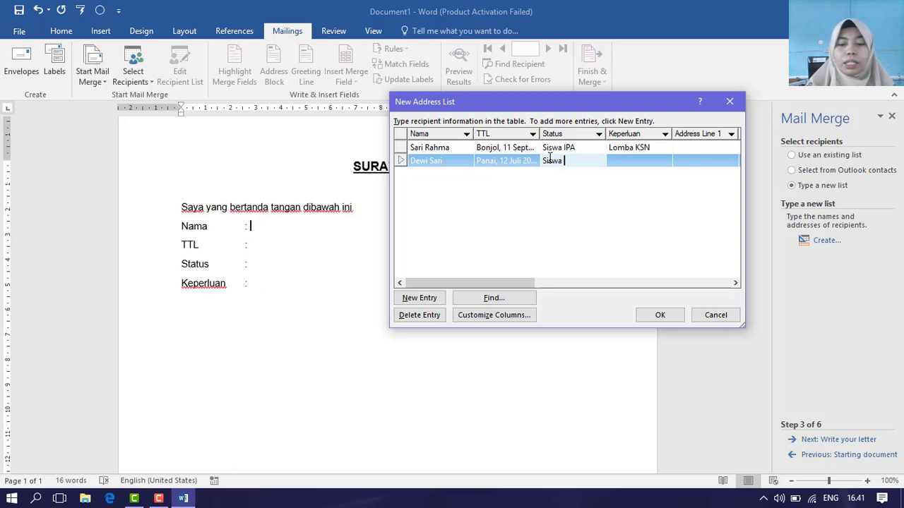
pyautogui.write(' IPS')
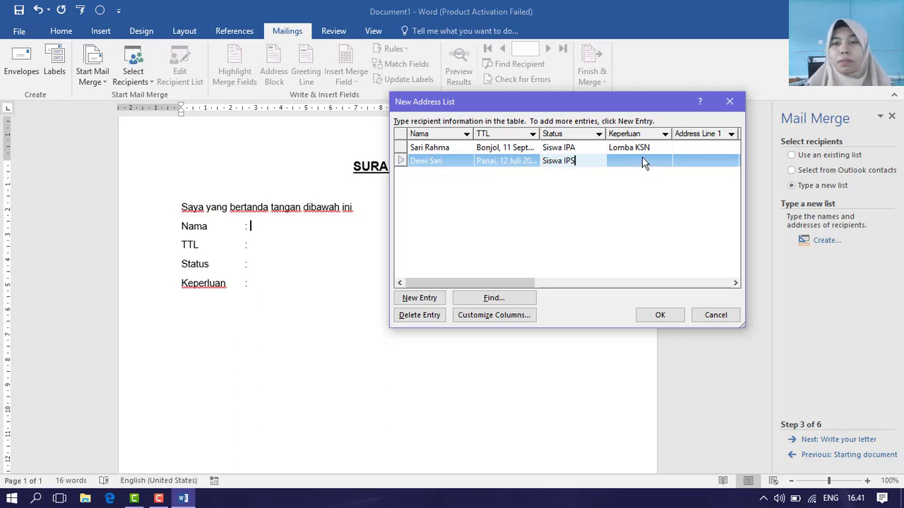
pyautogui.click(642, 159)
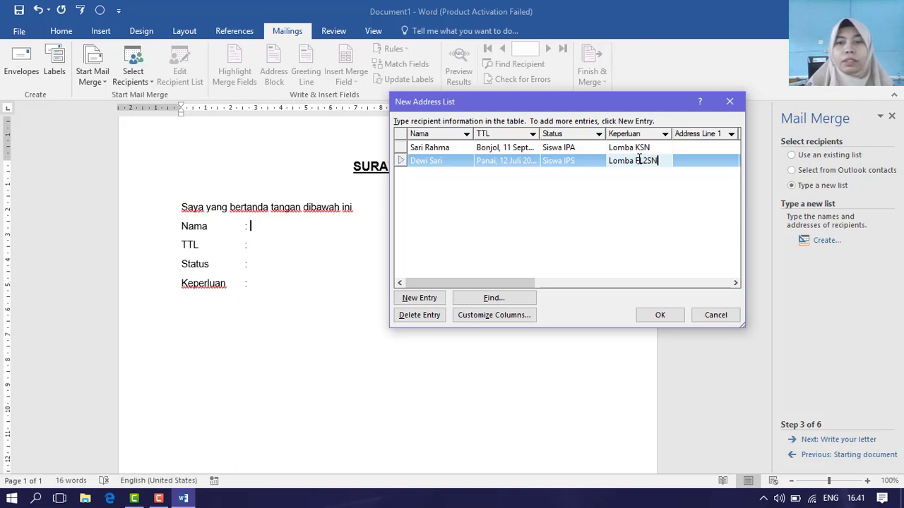
pyautogui.click(576, 162)
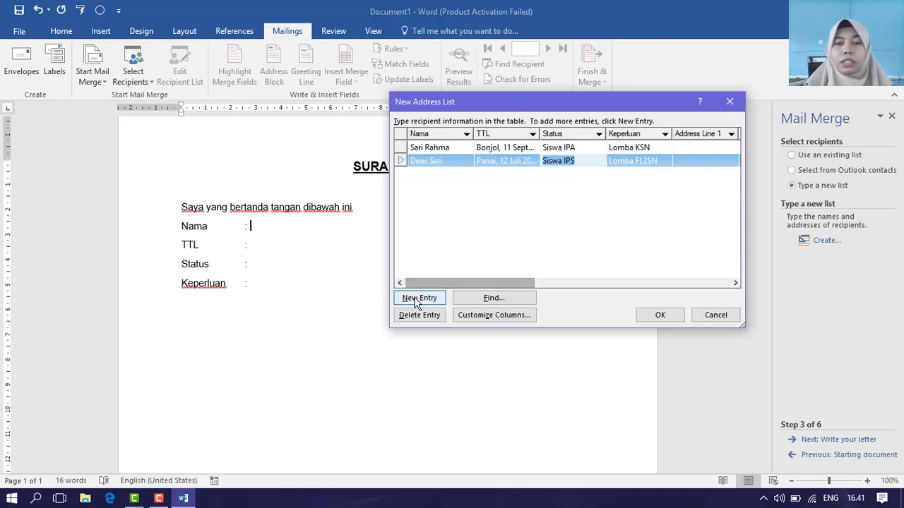
pyautogui.click(159, 498)
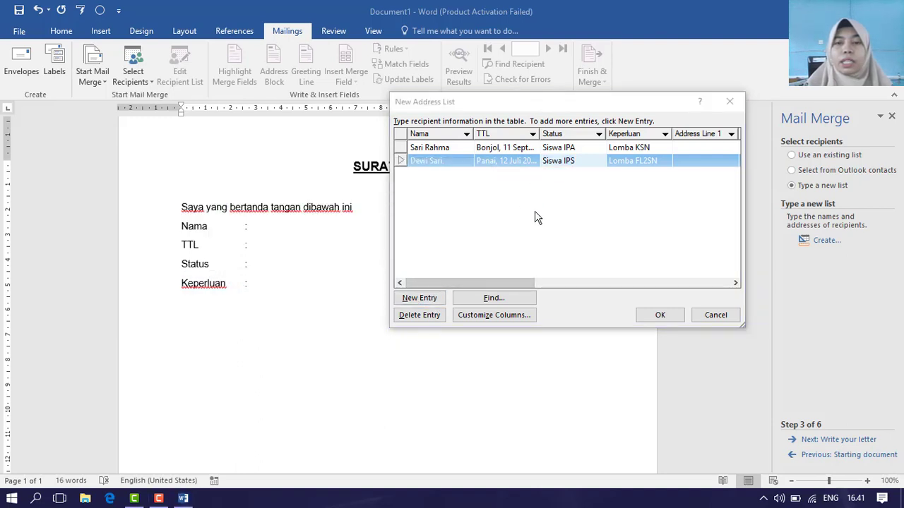
pyautogui.click(574, 150)
pyautogui.click(456, 150)
pyautogui.click(449, 161)
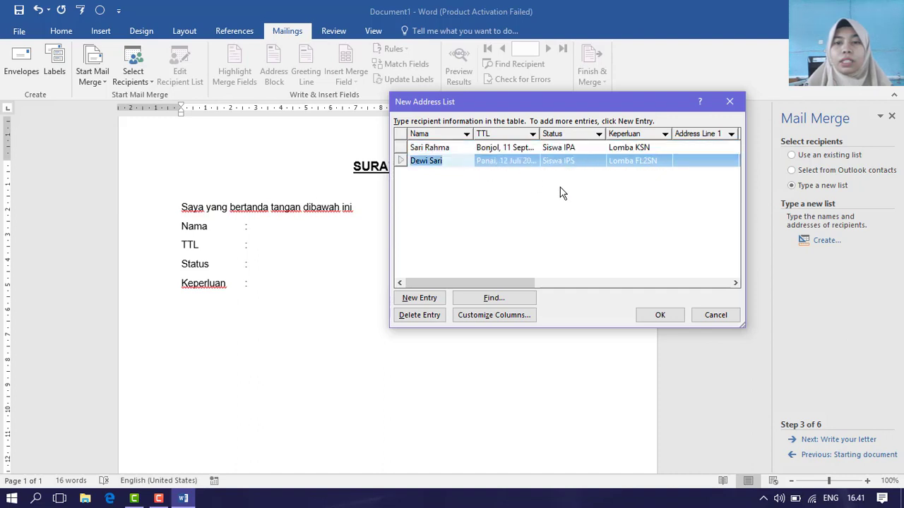
pyautogui.click(588, 156)
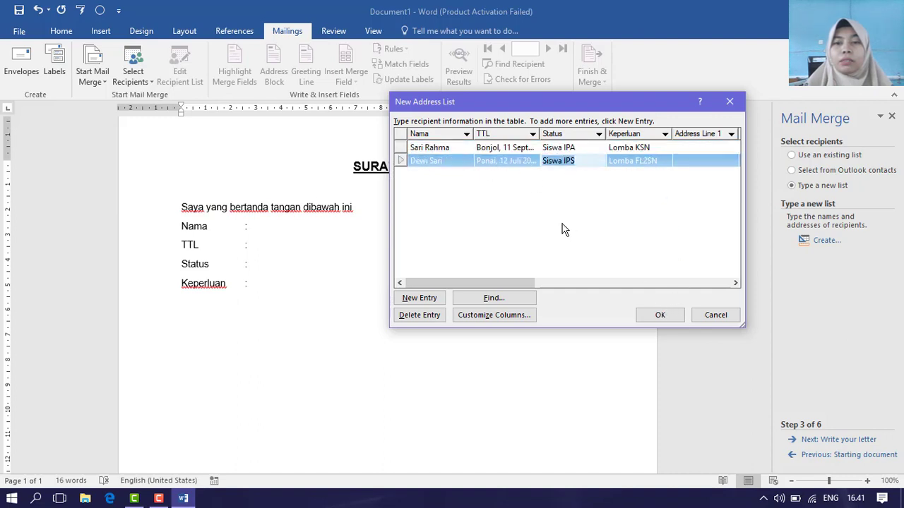
# Confirm the two-recipient list and browse the save dialog to New Volume (D:)
pyautogui.click(651, 317)
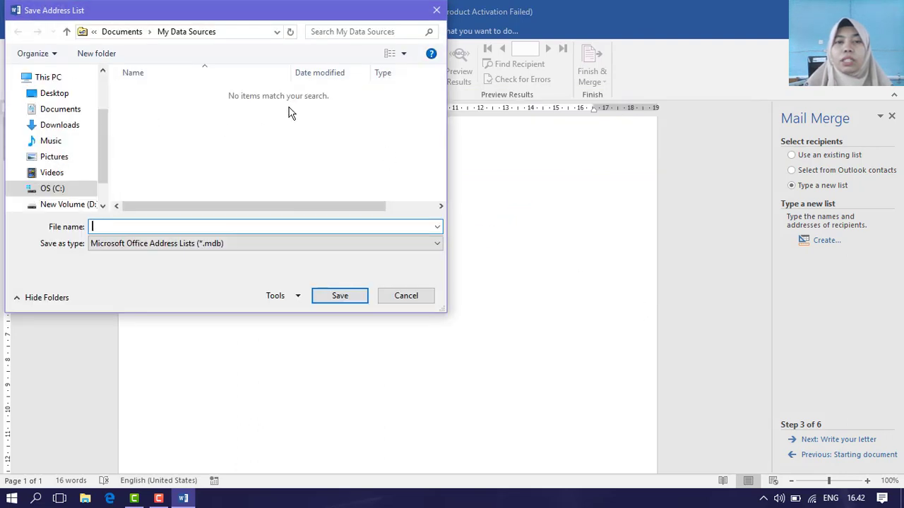
pyautogui.moveTo(271, 10)
pyautogui.mouseDown()
pyautogui.moveTo(284, 25)
pyautogui.moveTo(275, 19)
pyautogui.mouseUp()
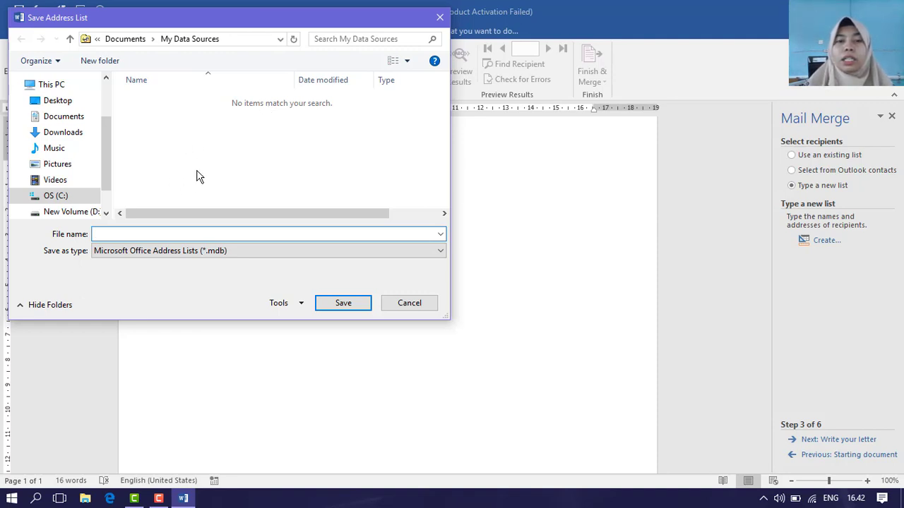
pyautogui.scroll(3, 107, 145)
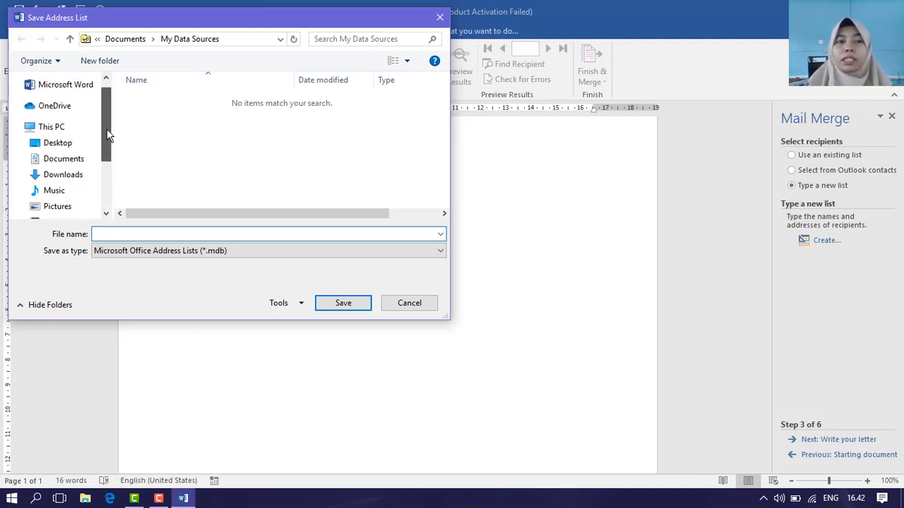
pyautogui.scroll(-3, 109, 135)
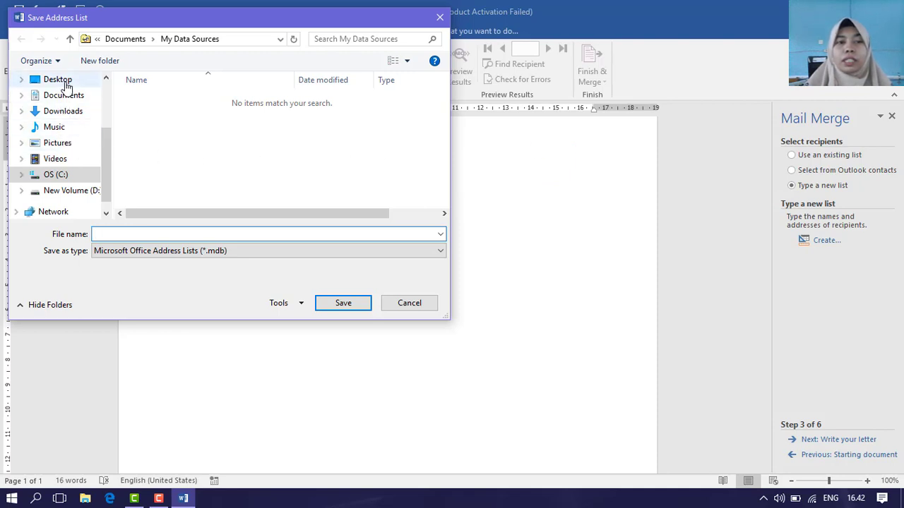
pyautogui.moveTo(103, 161); pyautogui.dragTo(108, 171)
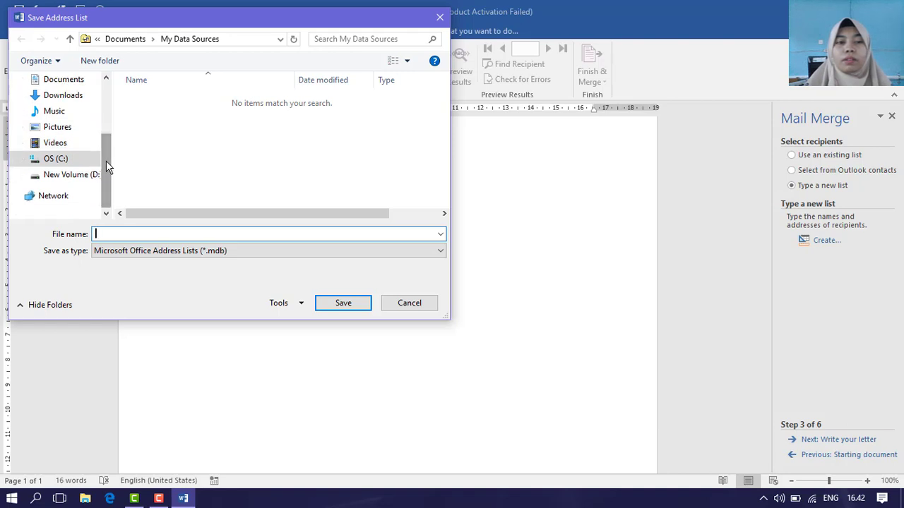
pyautogui.click(70, 175)
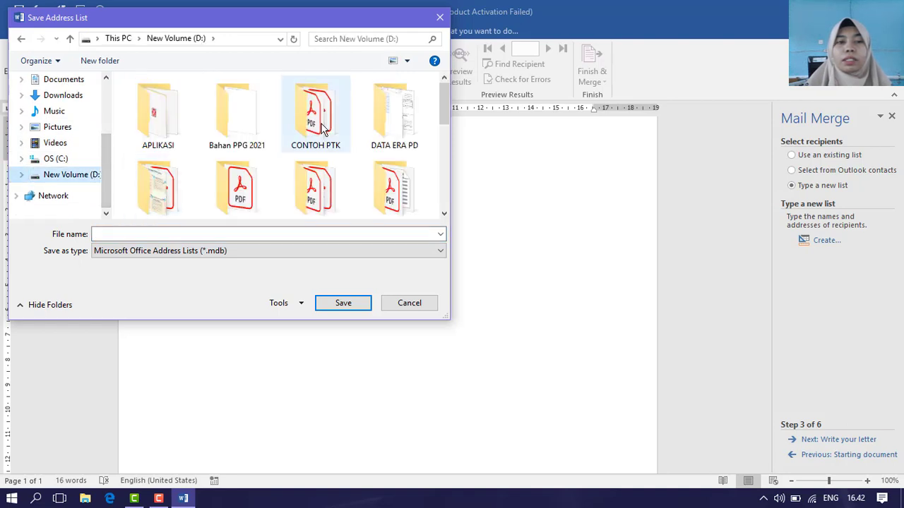
pyautogui.scroll(-5, 323, 141)
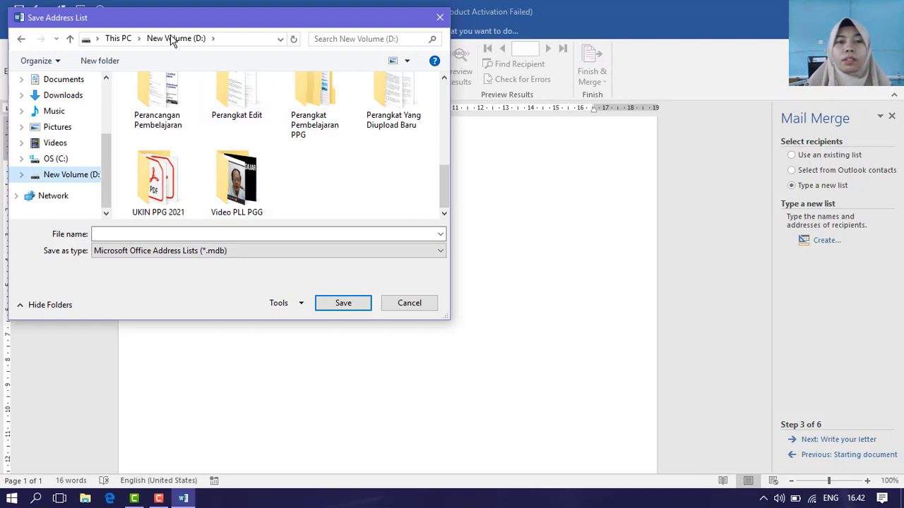
# Create a SURAT IZIN folder on D: and save the list inside it as SUMBER
pyautogui.click(106, 61)
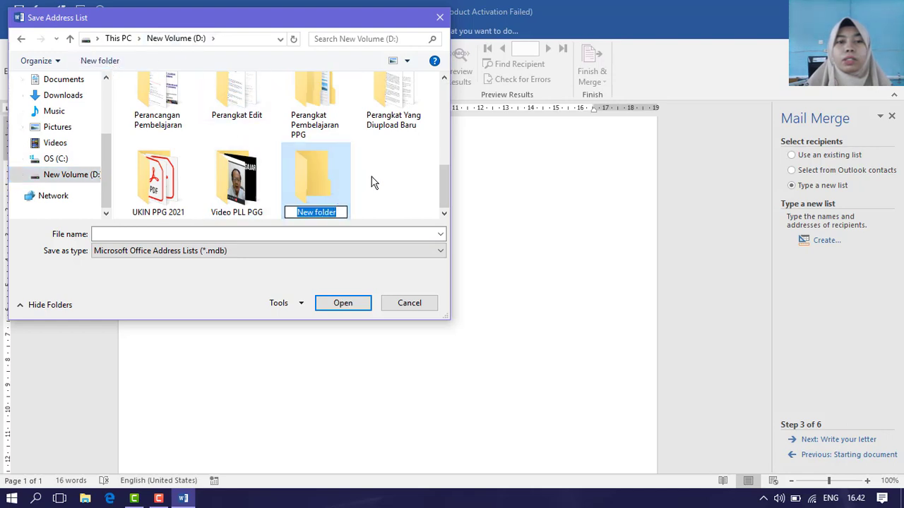
pyautogui.write('SUR')
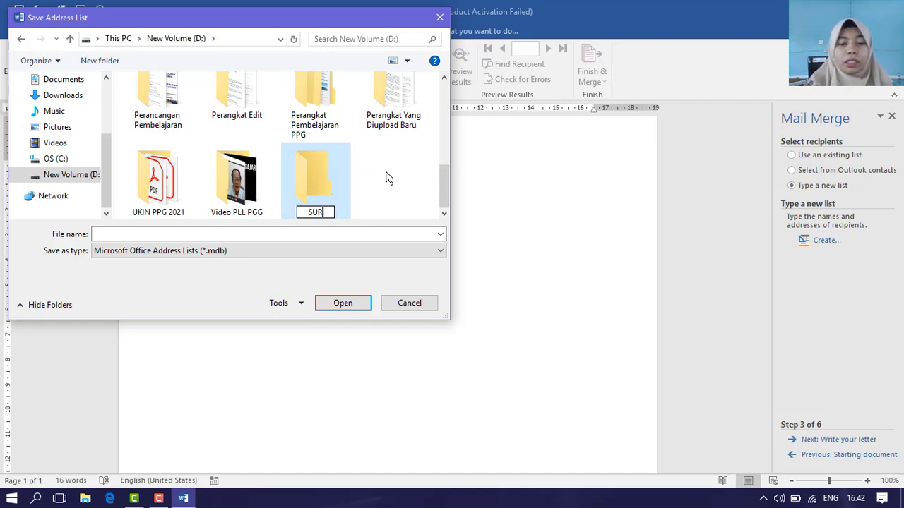
pyautogui.write('AT IZIN')
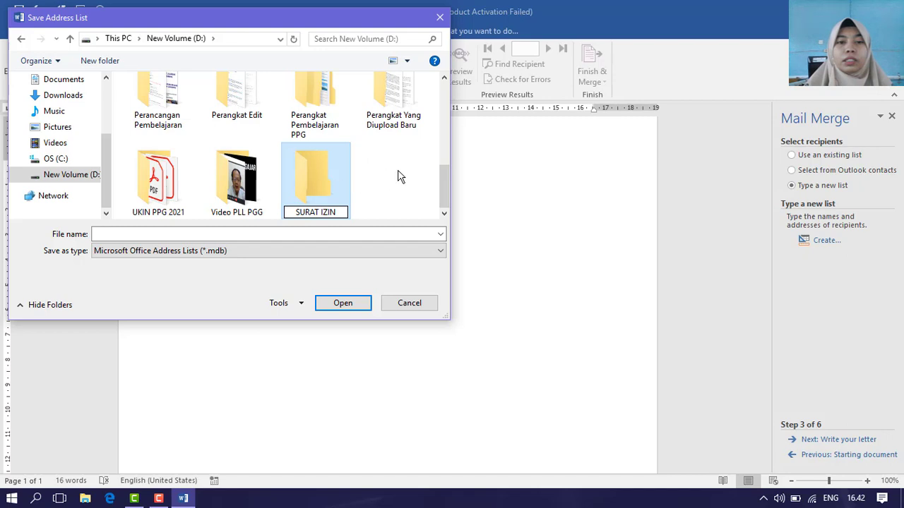
pyautogui.click(398, 177)
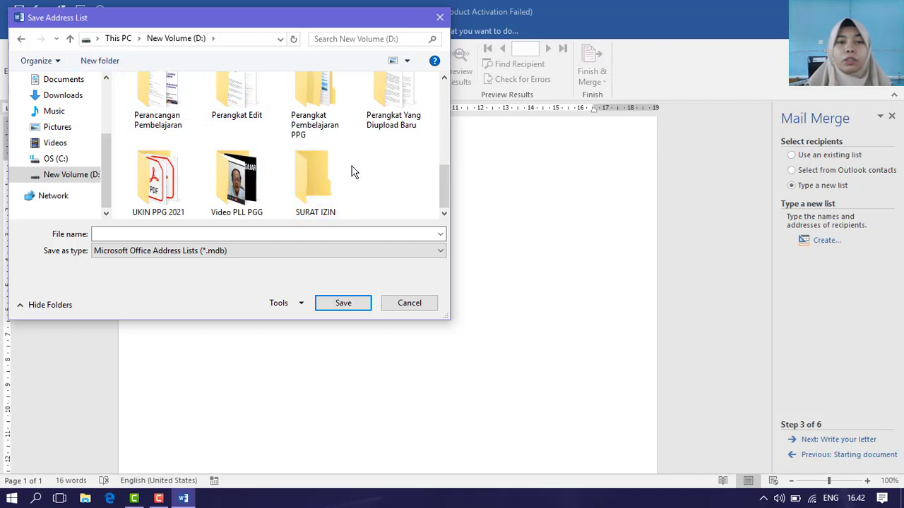
pyautogui.doubleClick(312, 174)
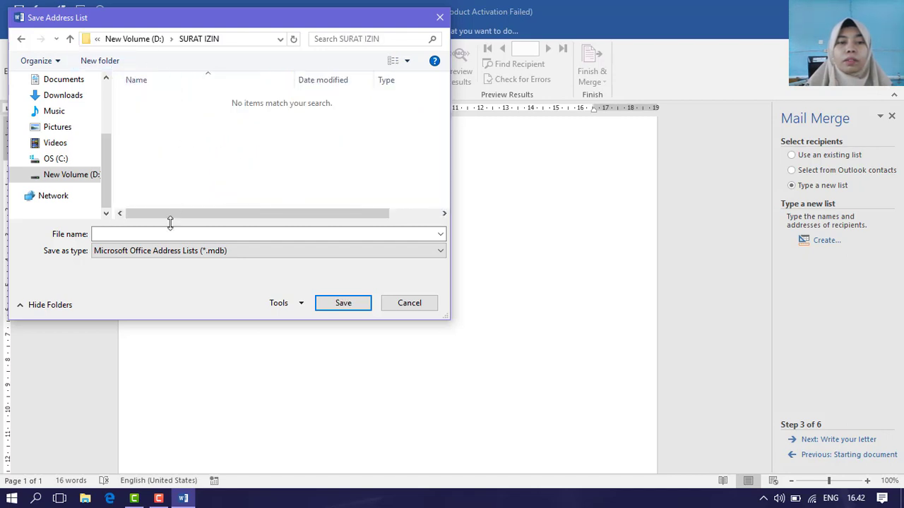
pyautogui.click(133, 235)
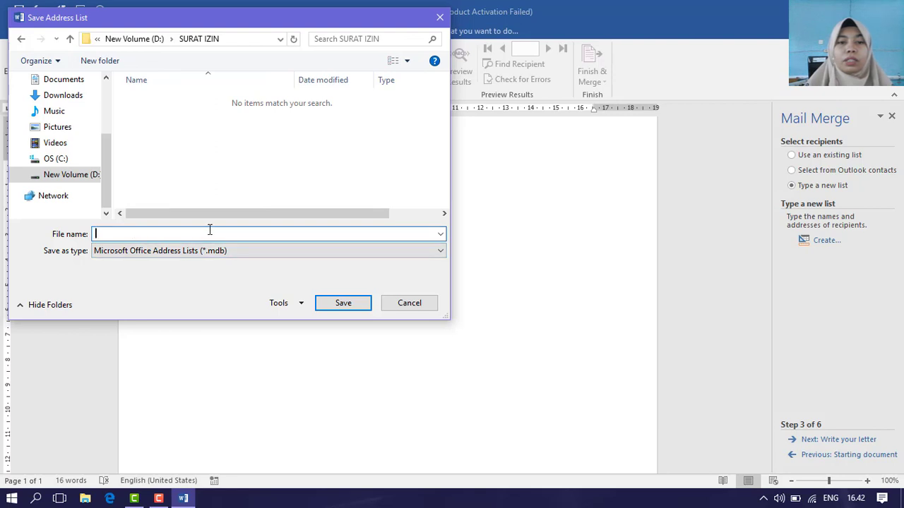
pyautogui.write('SUMBER')
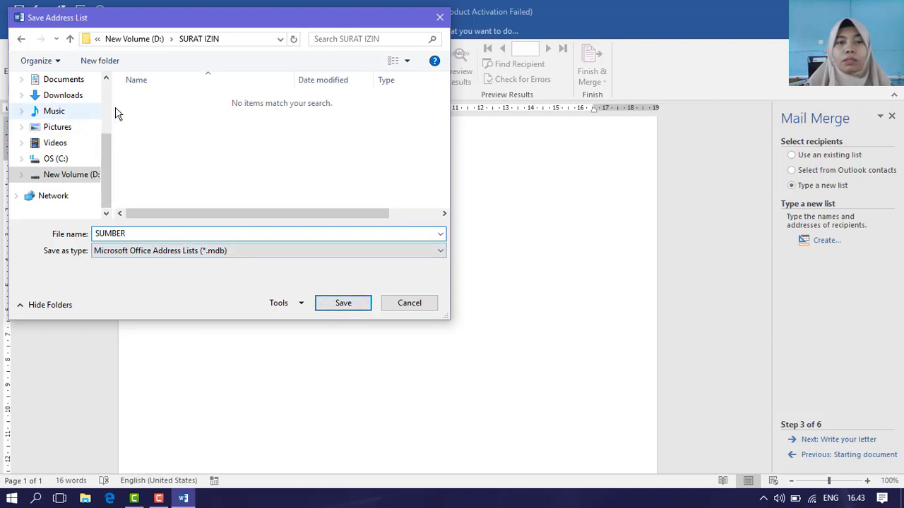
pyautogui.click(335, 305)
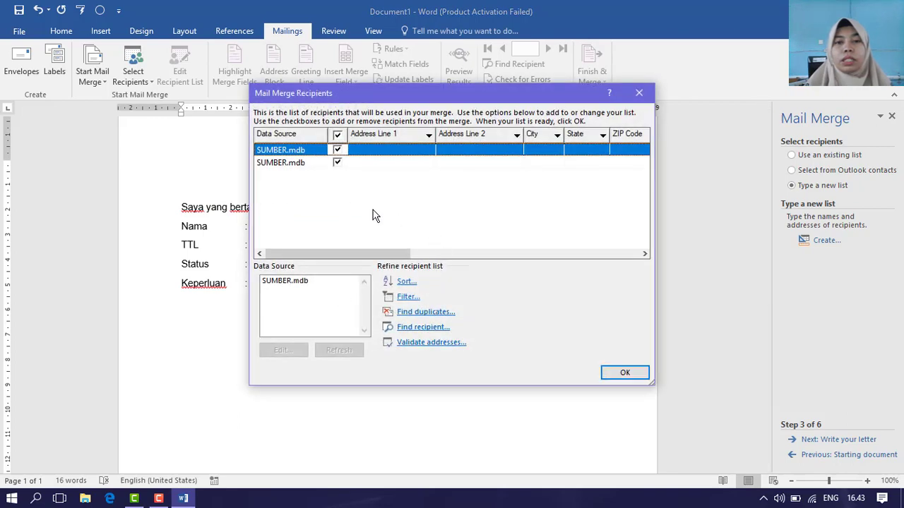
# Accept both SUMBER recipients and advance the wizard to step 4, Write your letter
pyautogui.moveTo(398, 95); pyautogui.dragTo(342, 87)
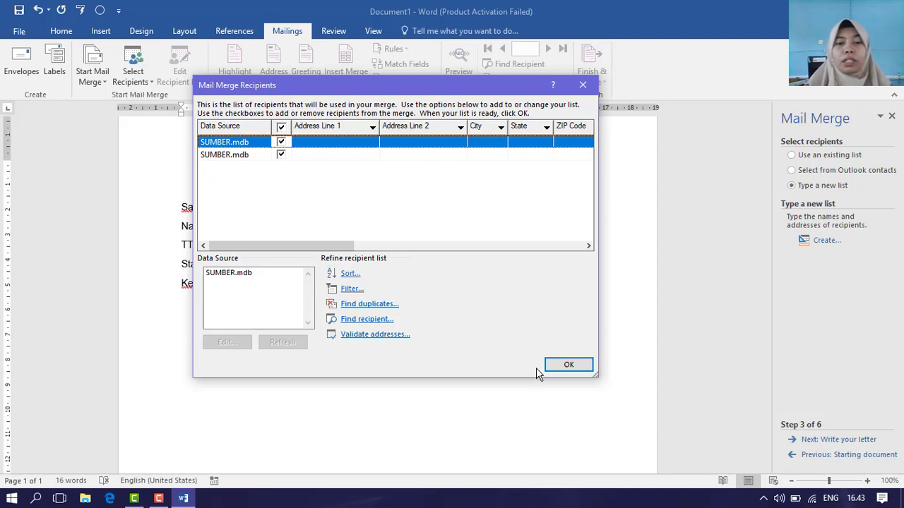
pyautogui.click(562, 368)
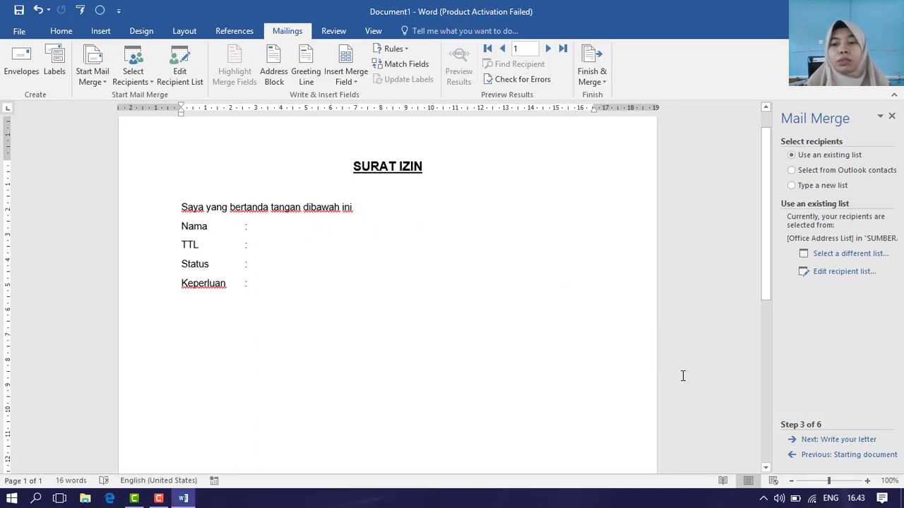
pyautogui.click(816, 442)
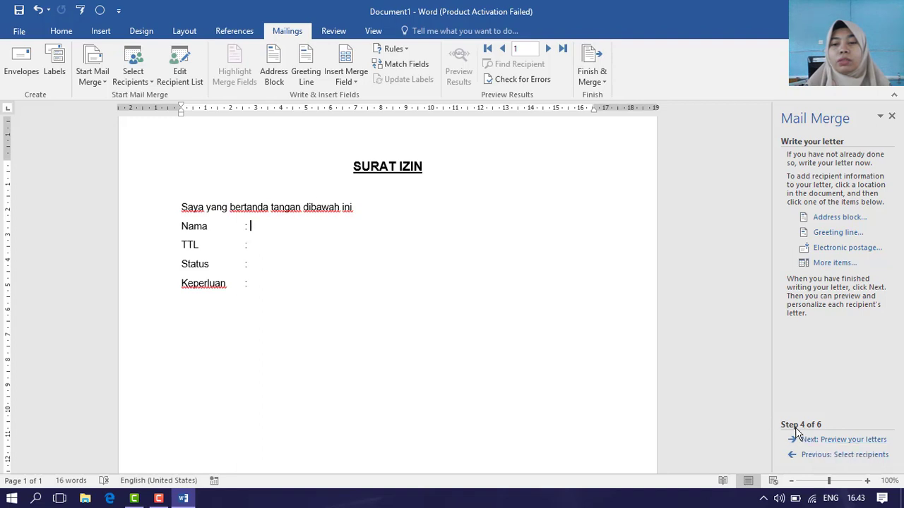
# Insert the «Nama» merge field after the colon on the Nama line
pyautogui.click(833, 264)
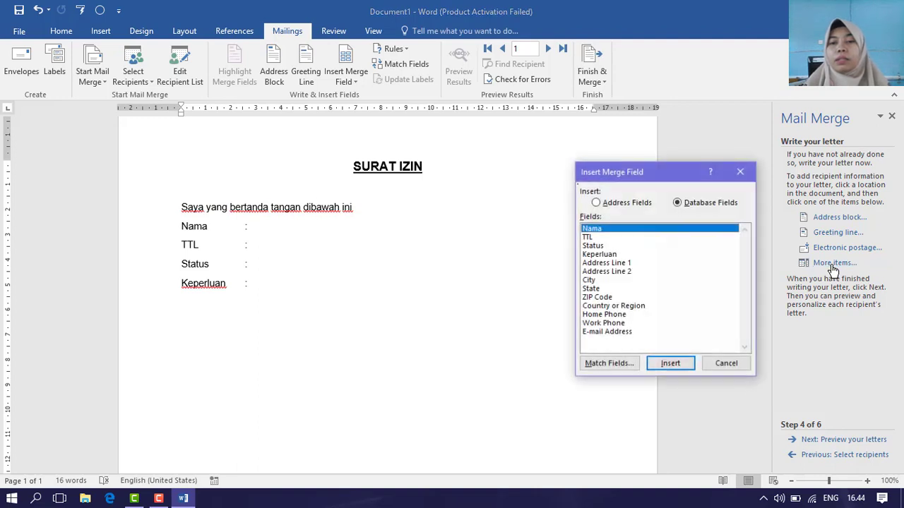
pyautogui.moveTo(639, 173); pyautogui.dragTo(621, 117)
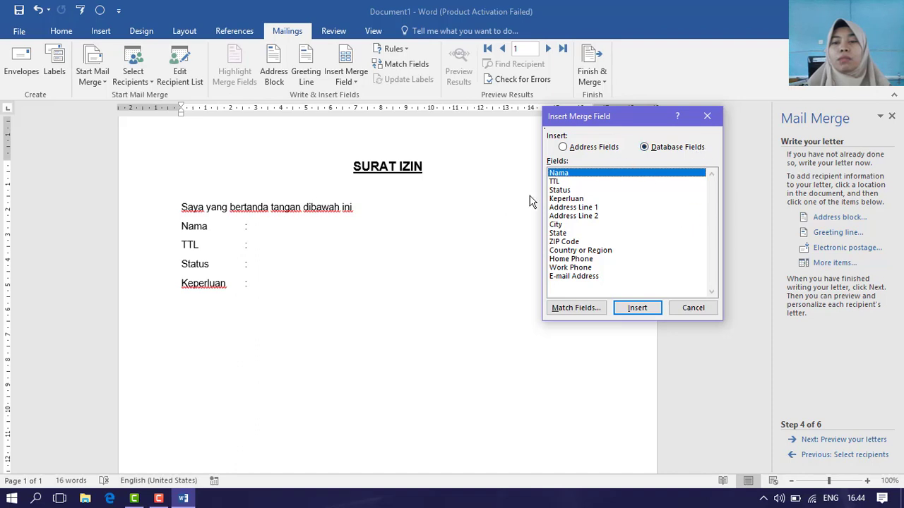
pyautogui.click(692, 308)
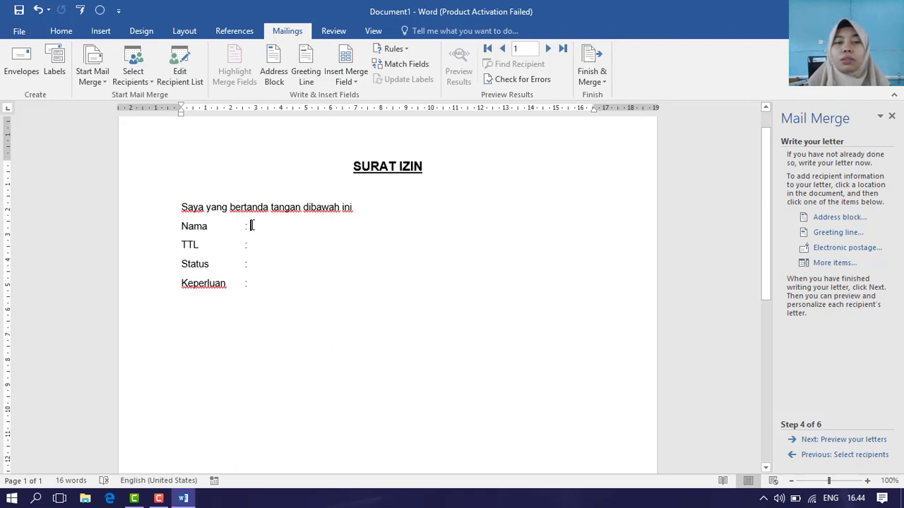
pyautogui.click(831, 264)
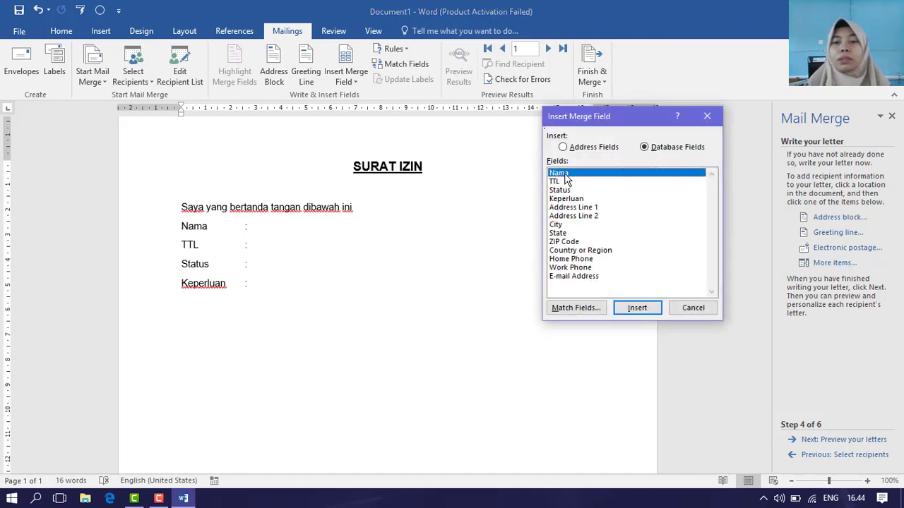
pyautogui.click(630, 309)
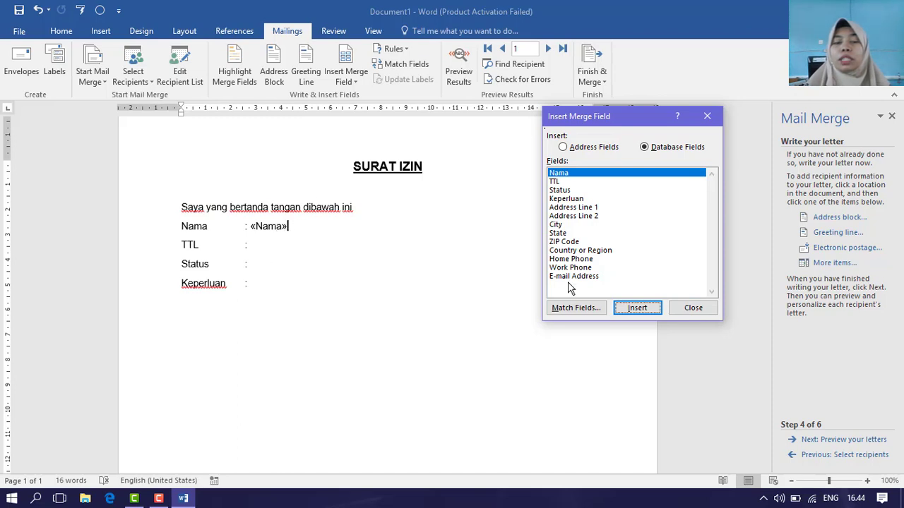
pyautogui.click(682, 310)
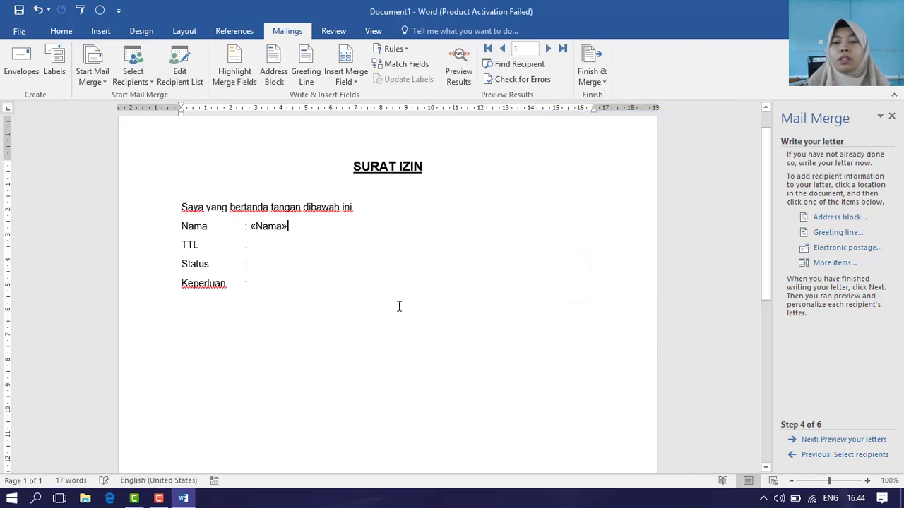
# Insert the «TTL» merge field after the TTL colon
pyautogui.click(251, 244)
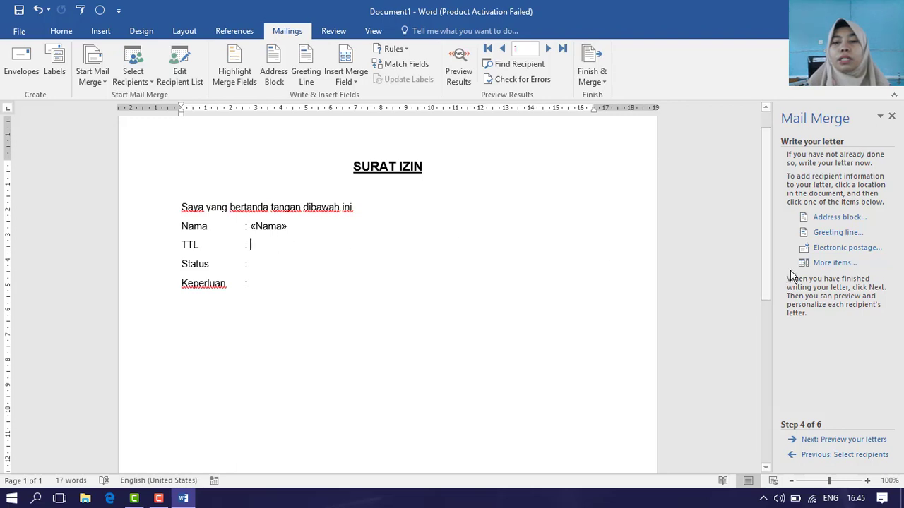
pyautogui.click(828, 265)
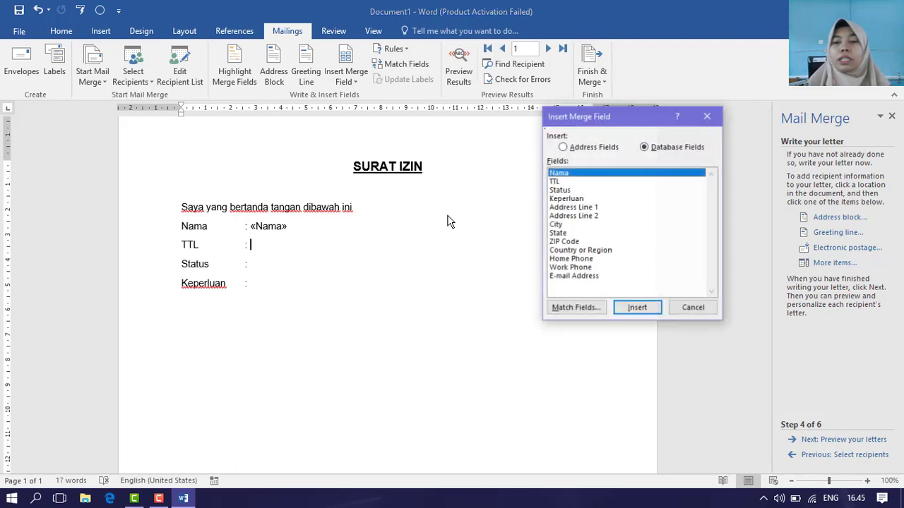
pyautogui.click(554, 182)
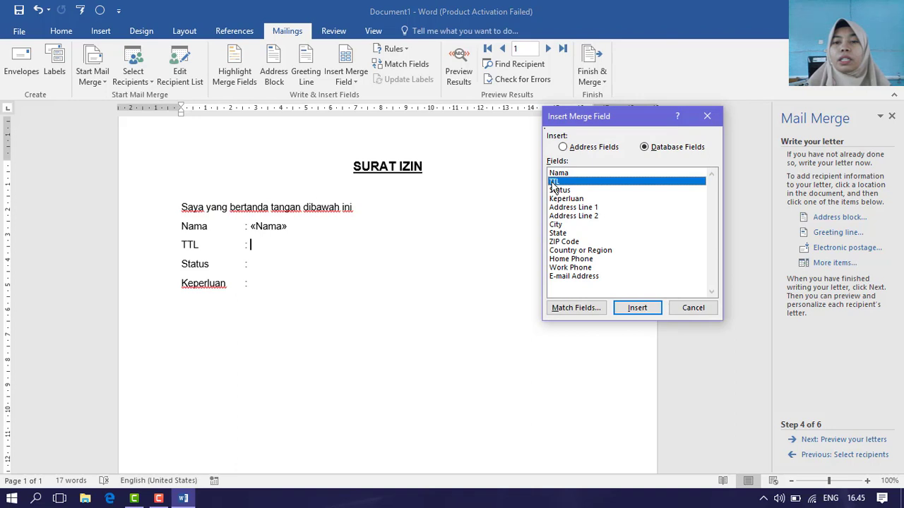
pyautogui.click(636, 308)
pyautogui.click(690, 311)
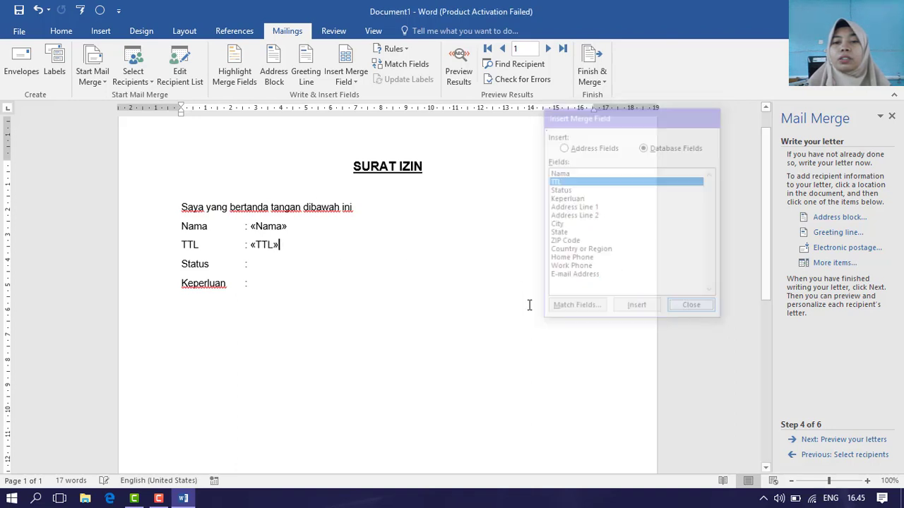
# Insert the «Status» merge field after the Status colon
pyautogui.click(270, 265)
pyautogui.click(833, 263)
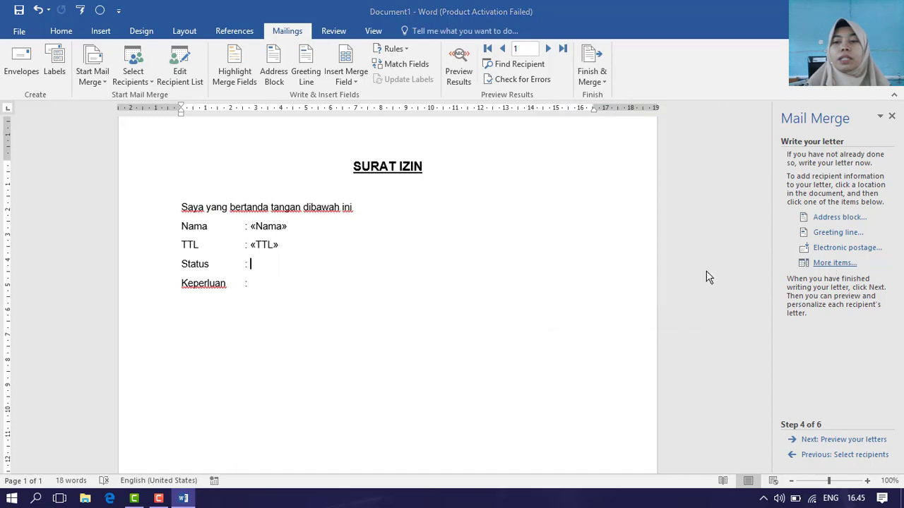
pyautogui.click(560, 190)
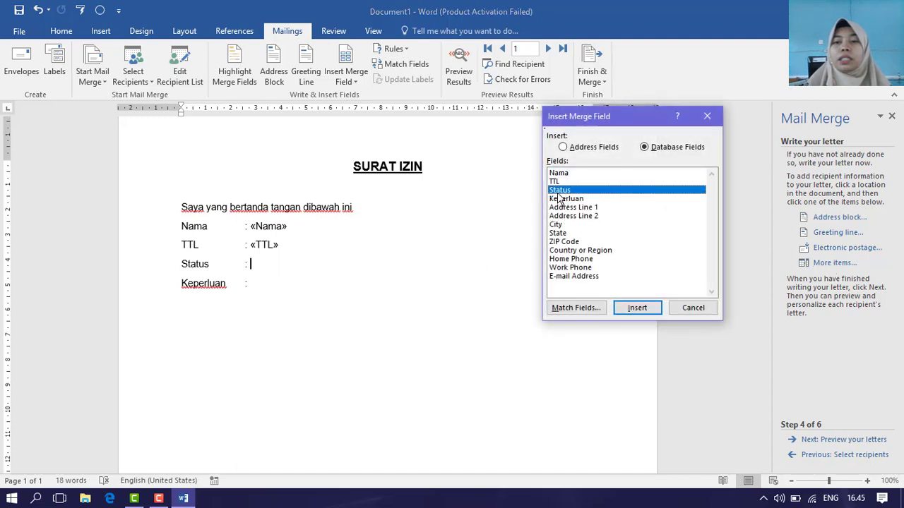
pyautogui.click(636, 309)
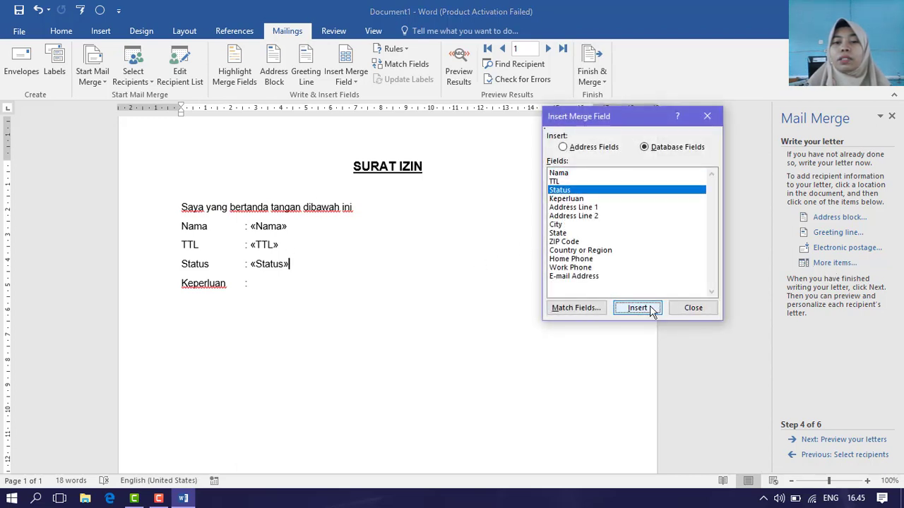
pyautogui.click(695, 309)
# Insert the «Keperluan» merge field after the Keperluan colon
pyautogui.click(257, 281)
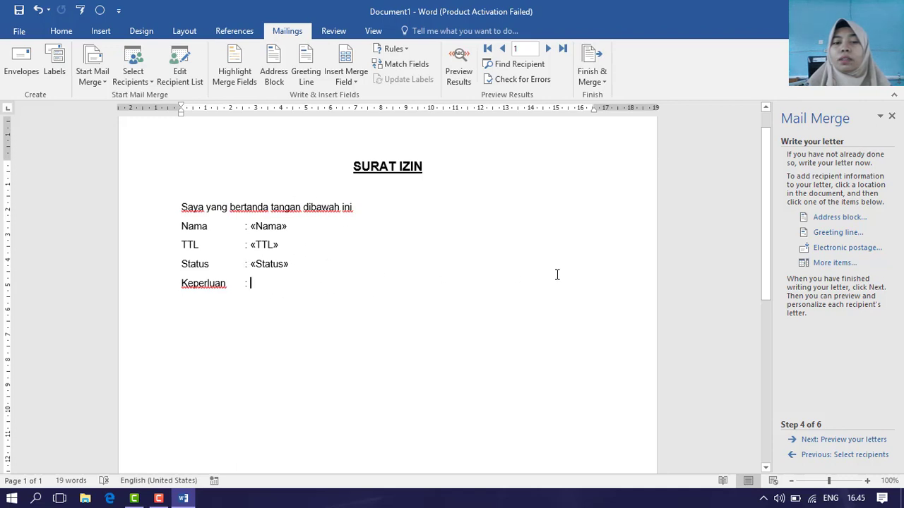
pyautogui.click(818, 266)
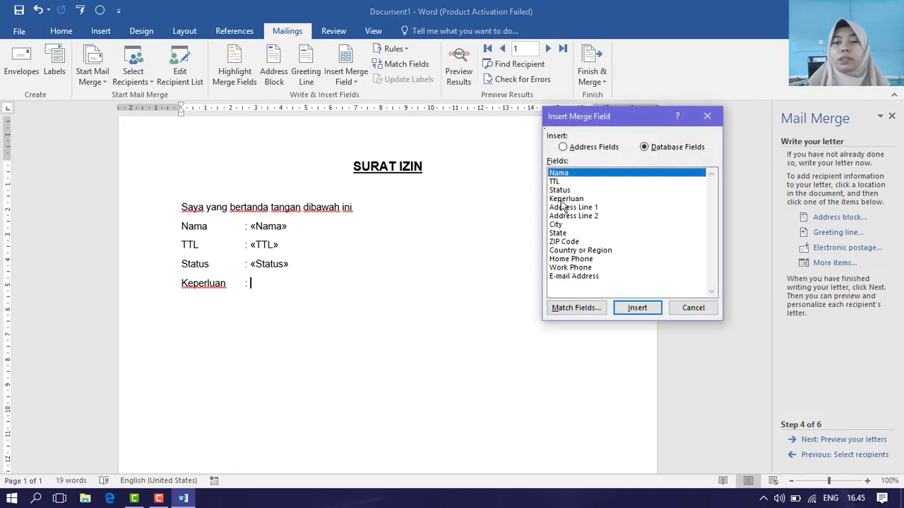
pyautogui.click(566, 198)
pyautogui.click(635, 308)
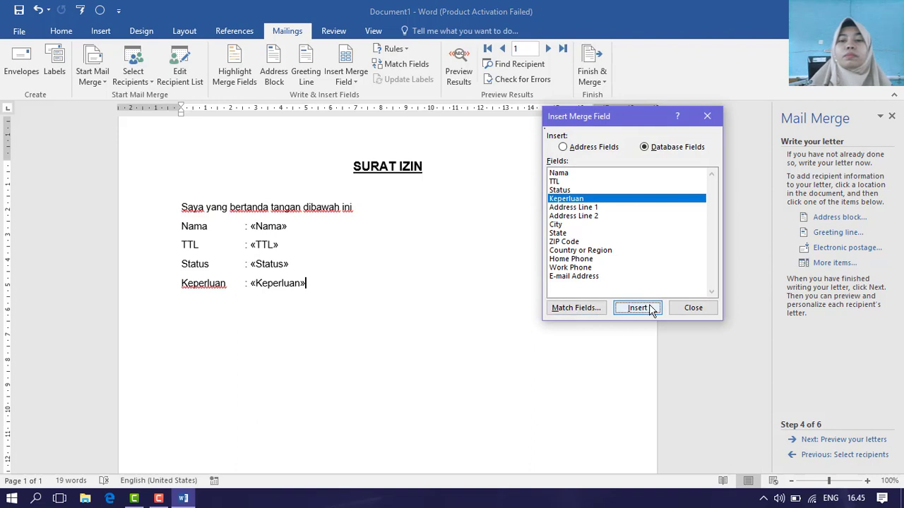
pyautogui.click(692, 308)
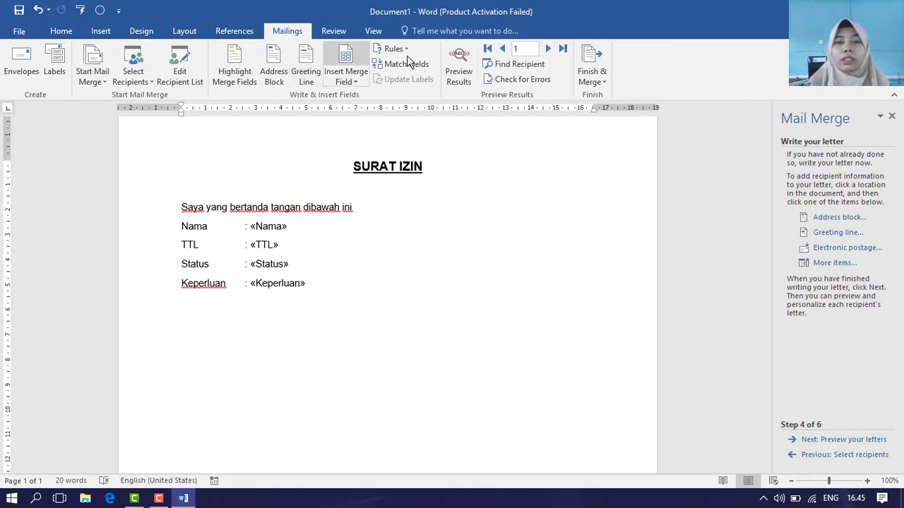
pyautogui.click(459, 73)
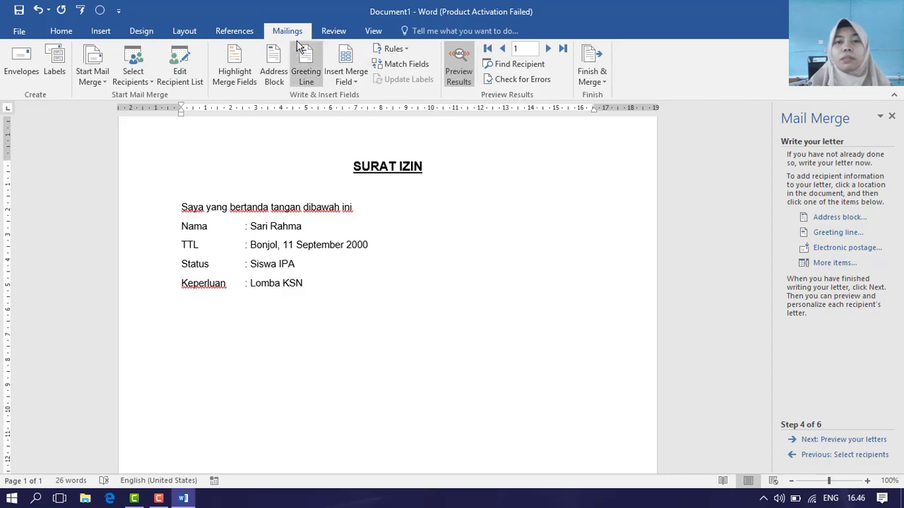
pyautogui.click(548, 49)
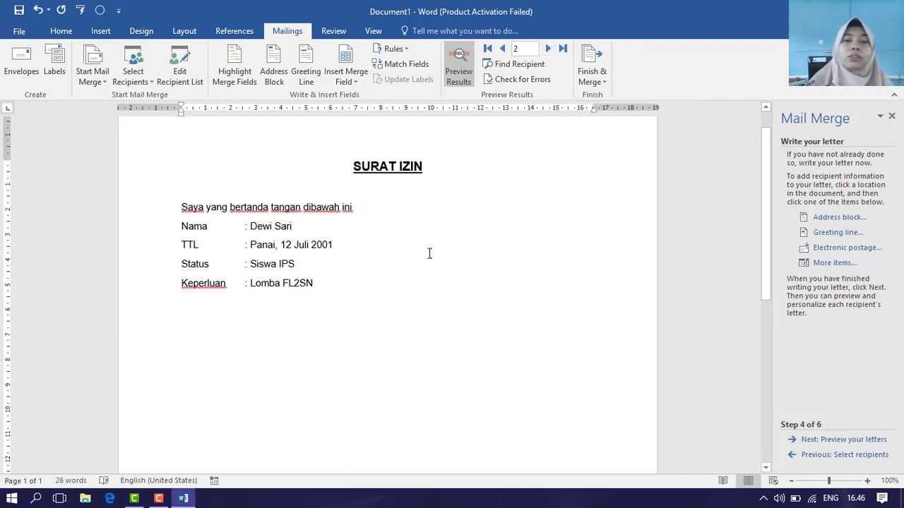
pyautogui.click(503, 49)
pyautogui.click(548, 50)
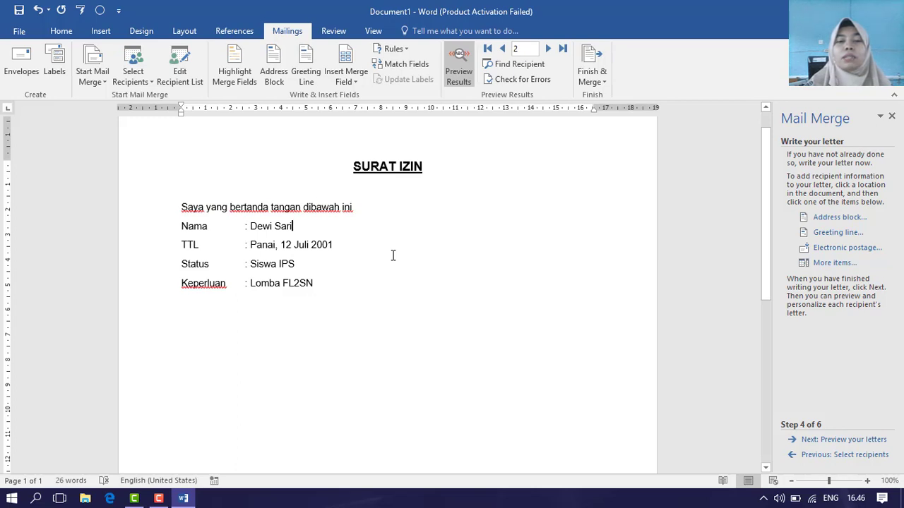
# Show record 1 (Bonjol, 11 September 2000, Siswa IPA) and place the caret after the TTL line
pyautogui.scroll(-8, 394, 256)
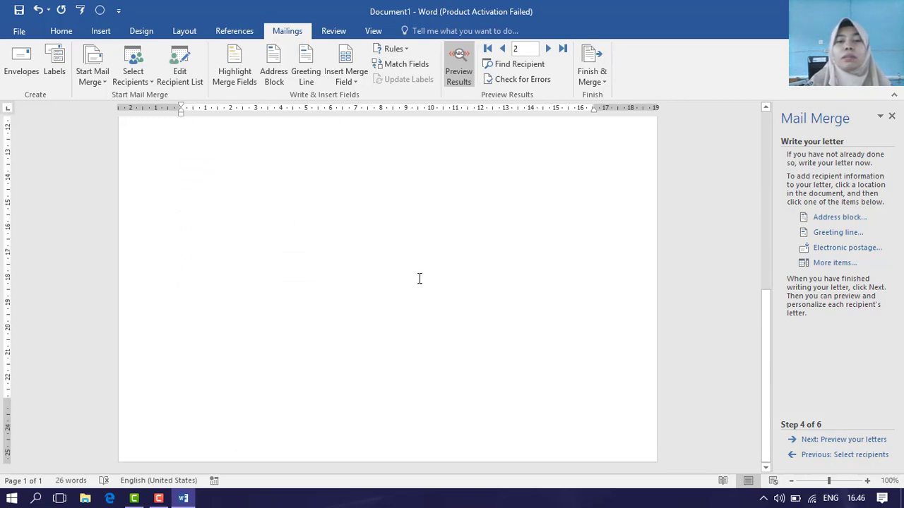
pyautogui.scroll(8, 377, 283)
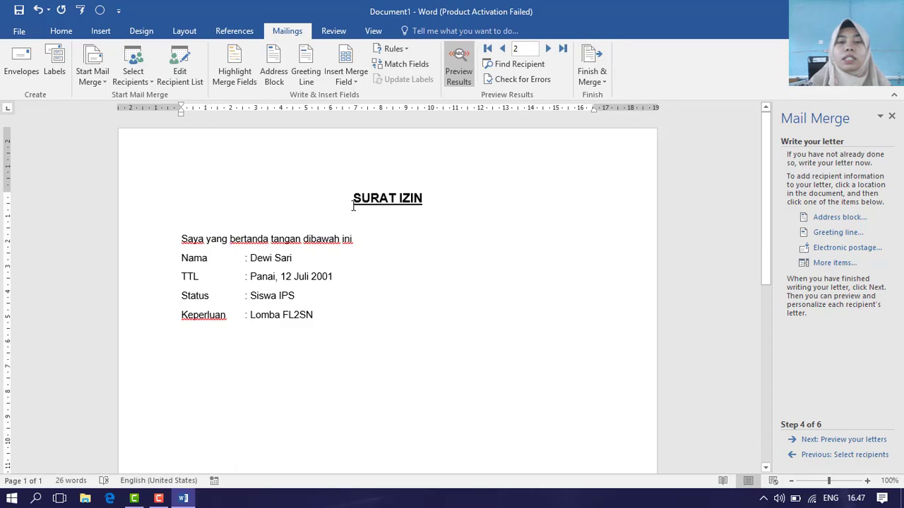
pyautogui.click(502, 50)
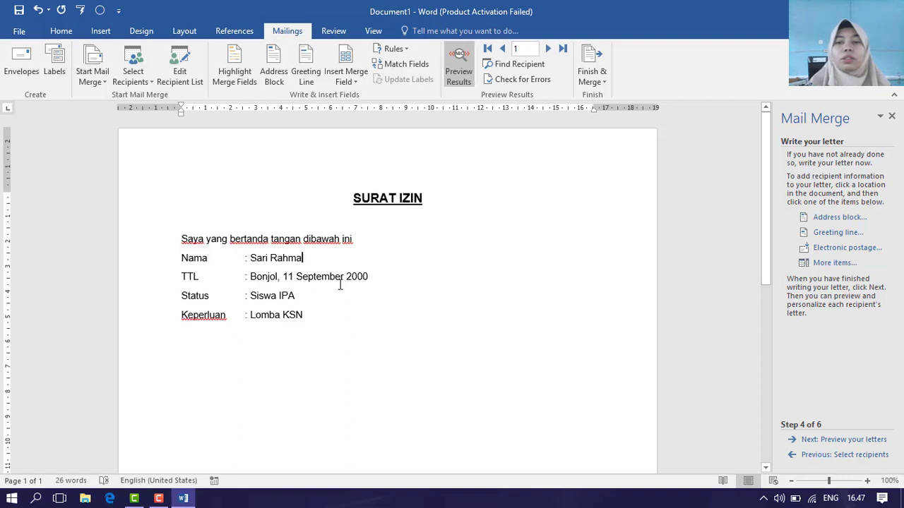
pyautogui.click(351, 278)
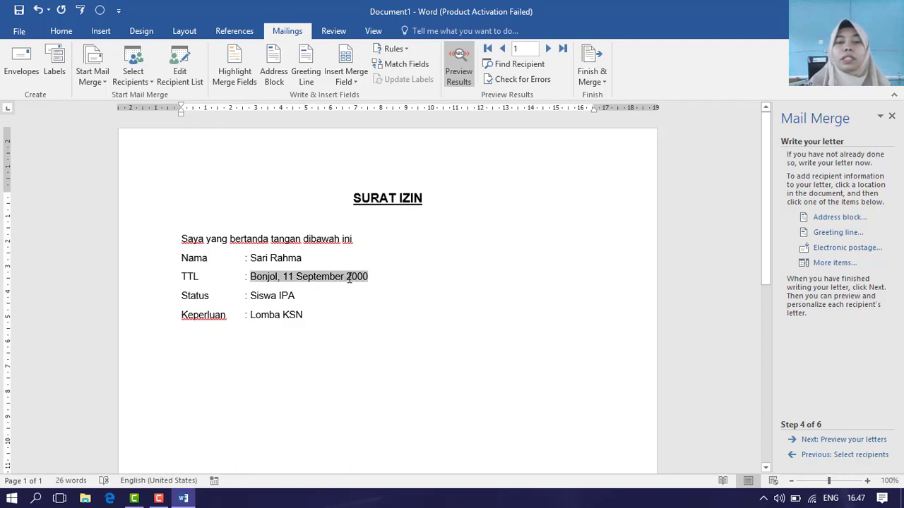
pyautogui.click(378, 276)
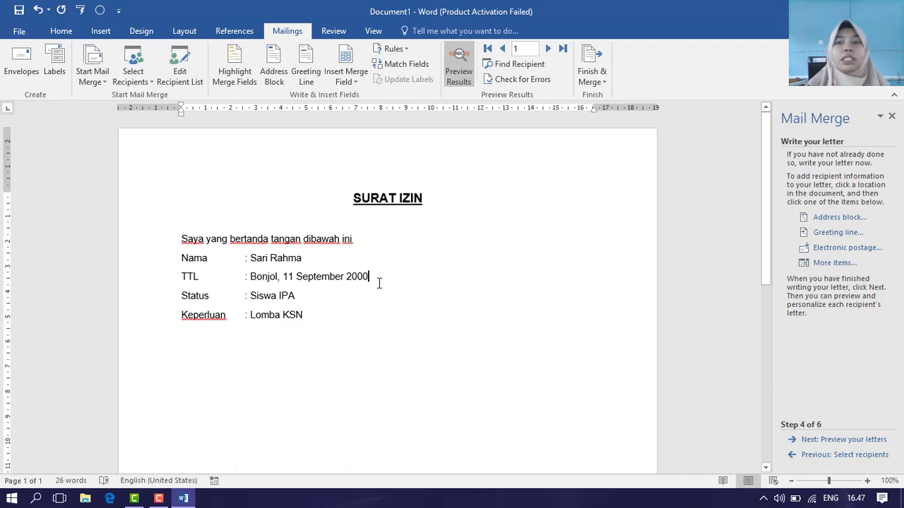
# Step the Mail Merge wizard back to Step 1, then forward to Step 3, selecting recipients
pyautogui.click(805, 456)
pyautogui.click(809, 457)
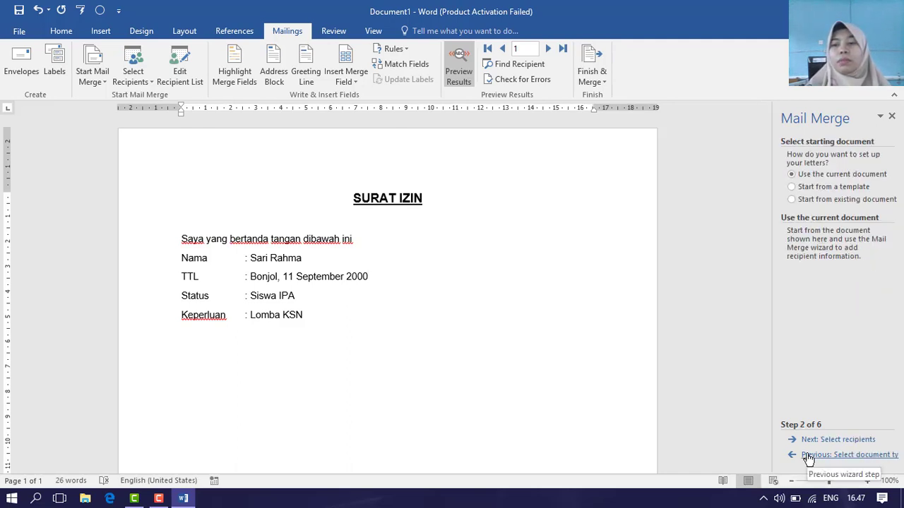
pyautogui.click(809, 456)
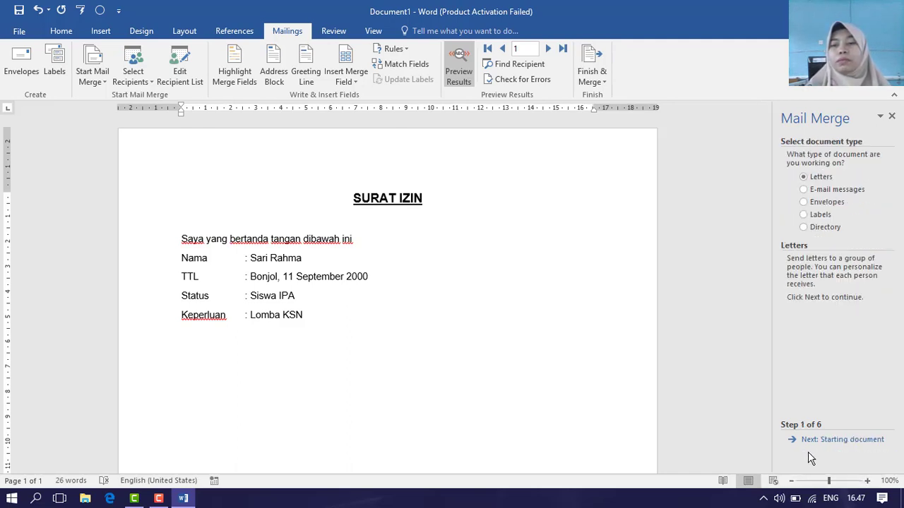
pyautogui.click(817, 440)
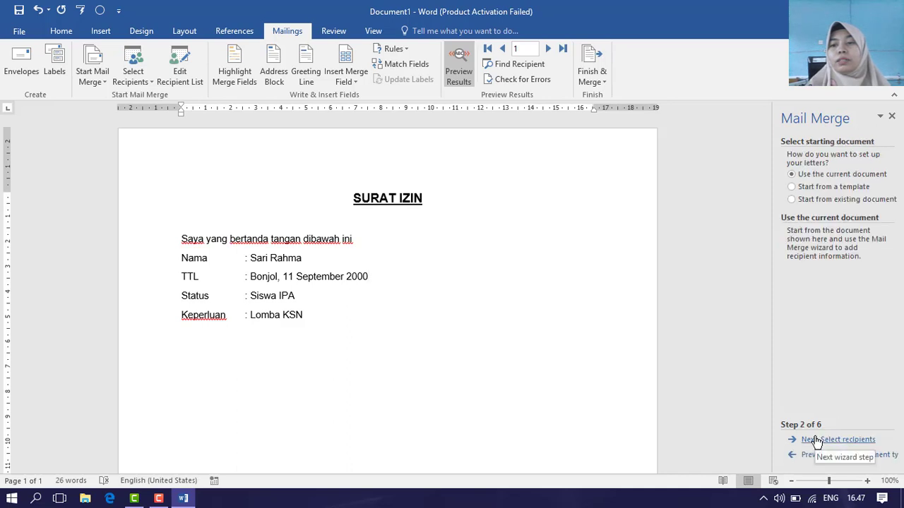
pyautogui.click(817, 440)
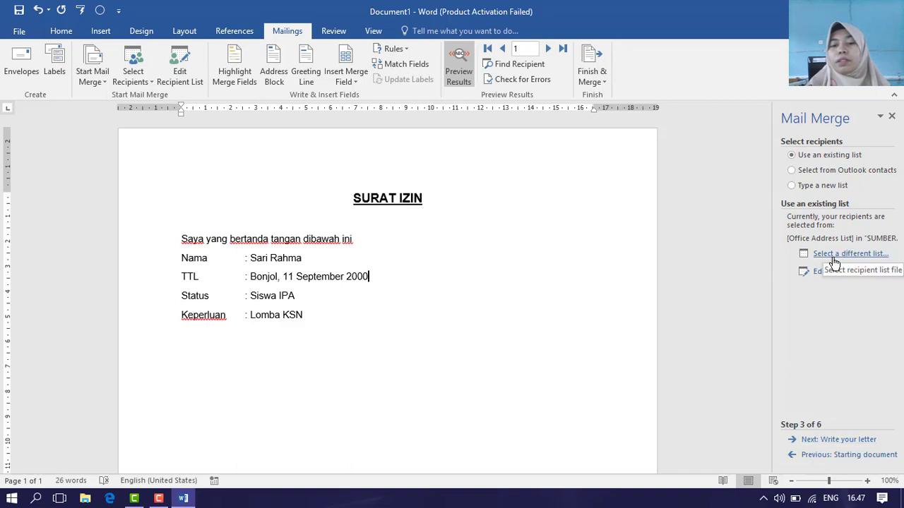
pyautogui.click(287, 260)
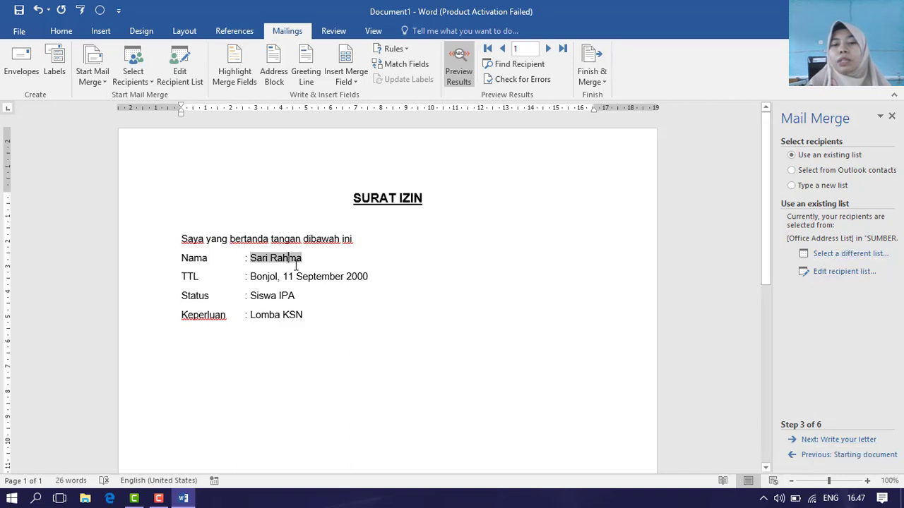
pyautogui.click(306, 277)
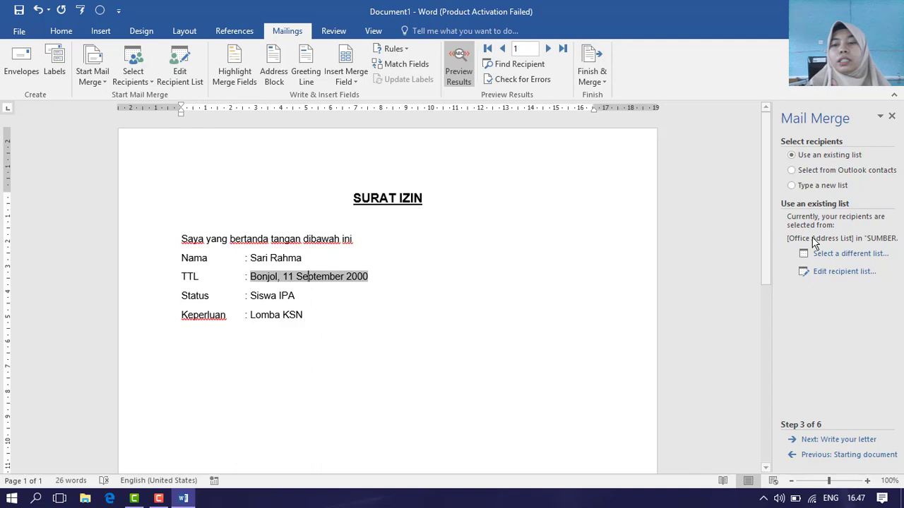
# Reopen the recipient list and select the SUMBER.mdb data source
pyautogui.click(824, 276)
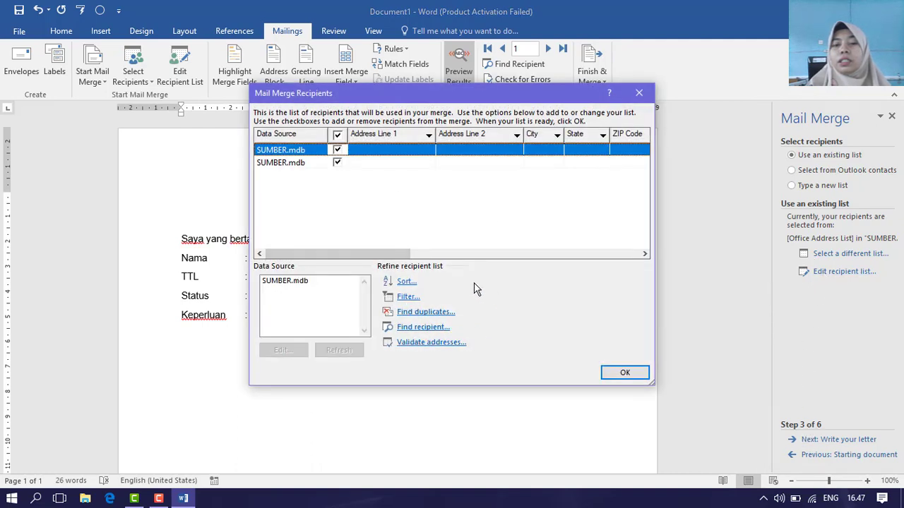
pyautogui.click(639, 94)
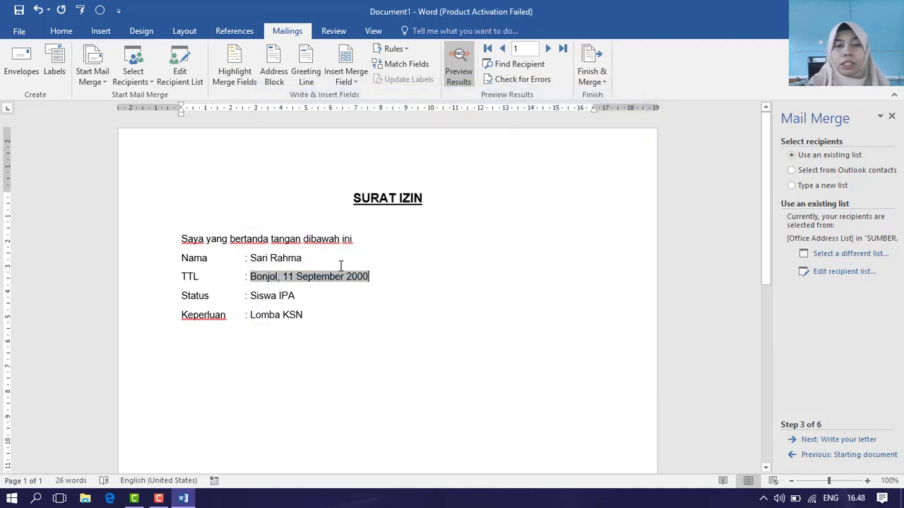
pyautogui.click(340, 265)
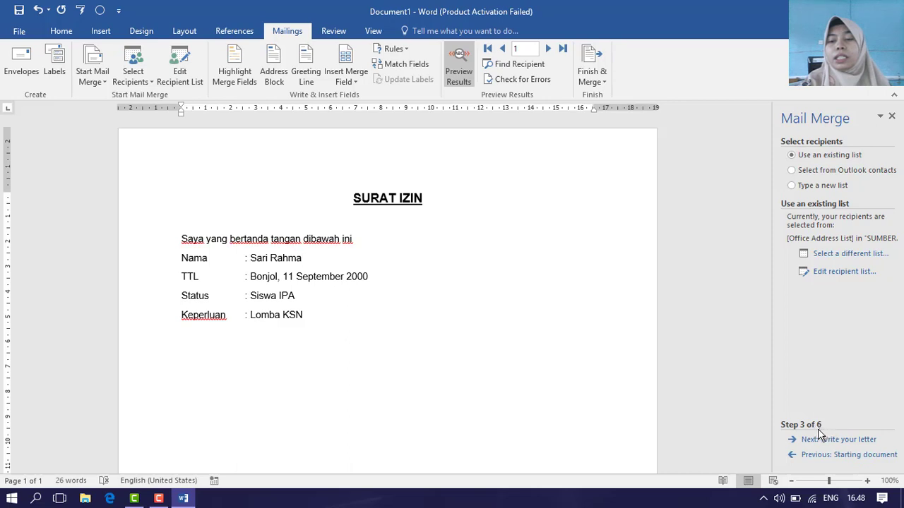
pyautogui.click(830, 275)
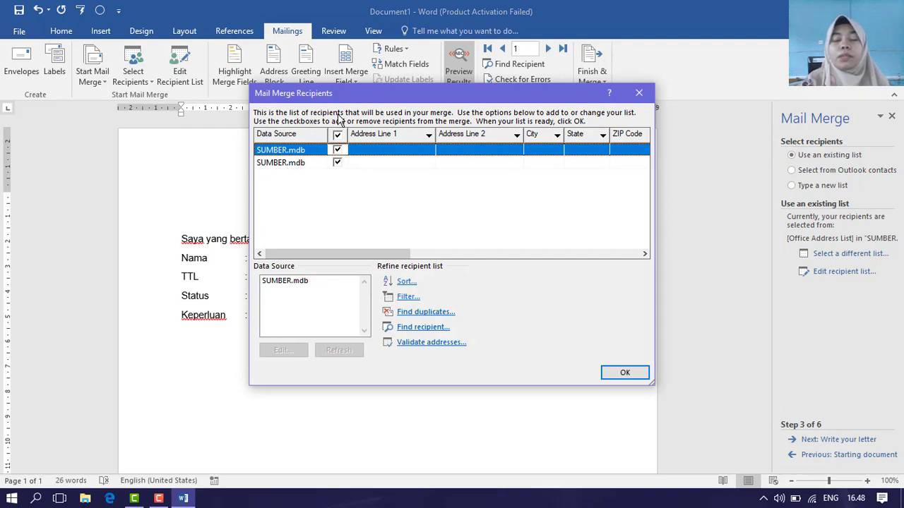
pyautogui.moveTo(353, 92); pyautogui.dragTo(471, 64)
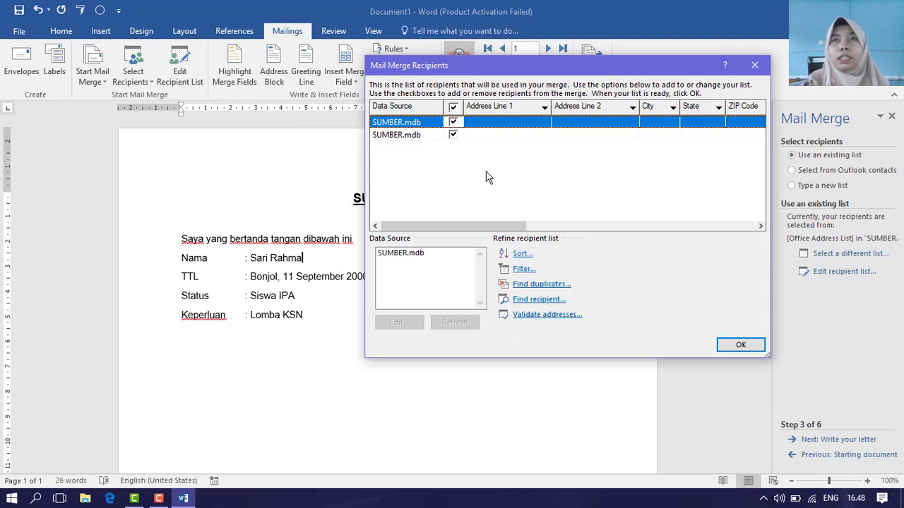
pyautogui.click(397, 260)
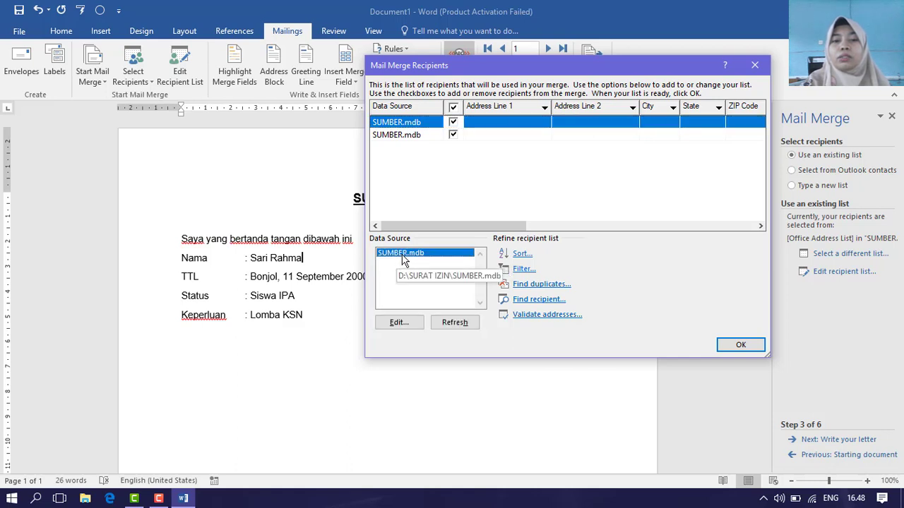
# In Edit Data Source, change the first recipient's Keperluan from Lomba KSN to Lomba Cerdas Cermat
pyautogui.click(400, 323)
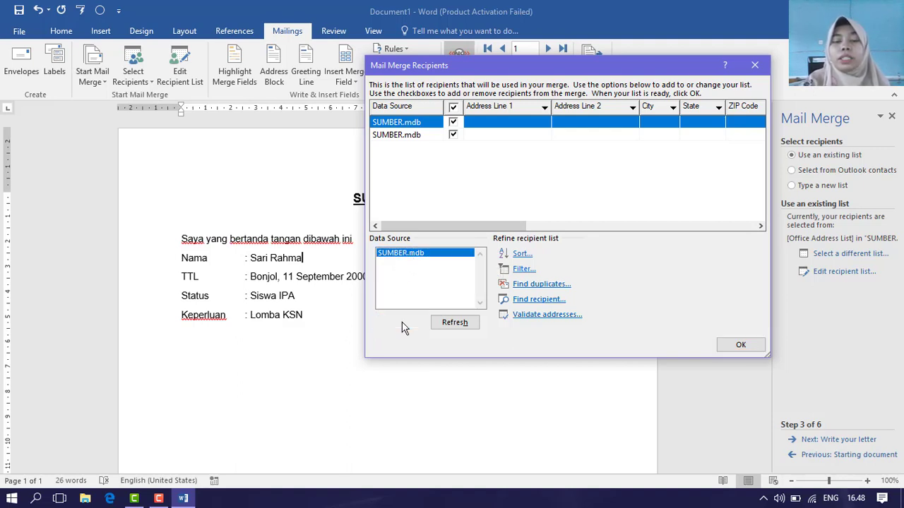
pyautogui.moveTo(389, 109); pyautogui.dragTo(493, 91)
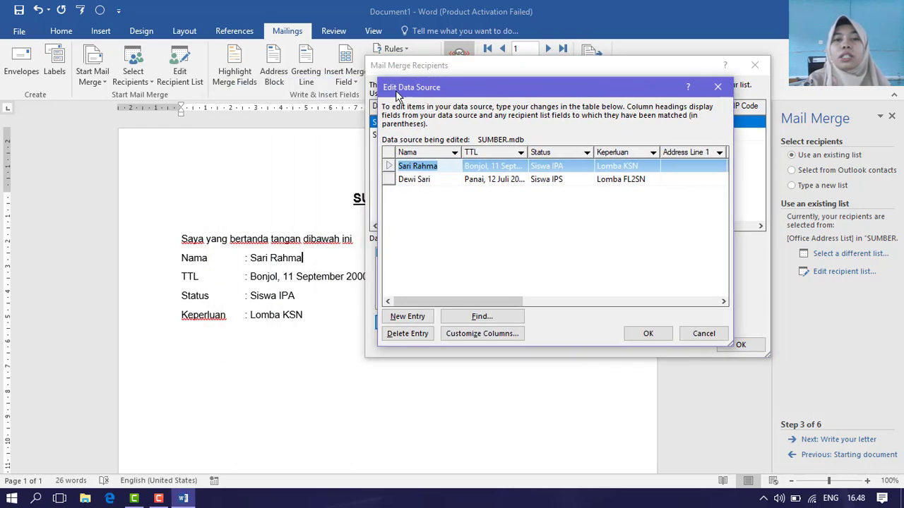
pyautogui.click(421, 181)
pyautogui.click(451, 166)
pyautogui.click(451, 165)
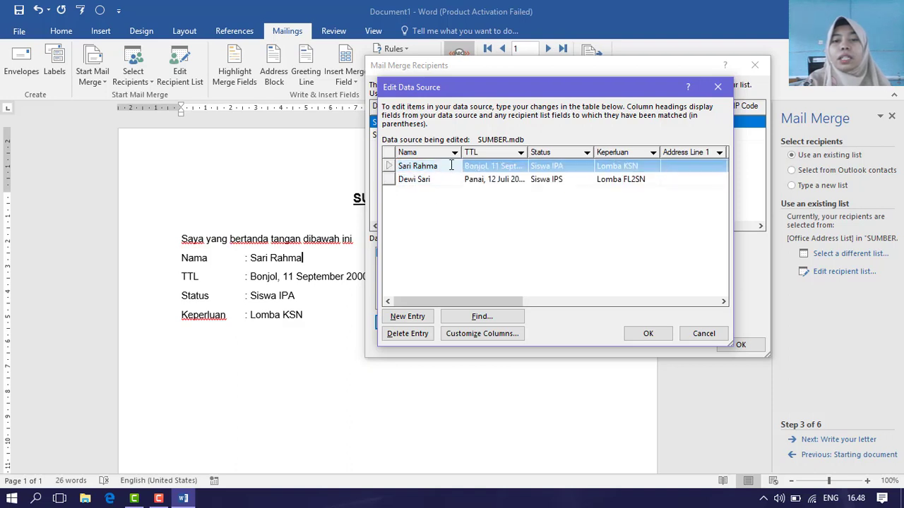
pyautogui.press('Tab')
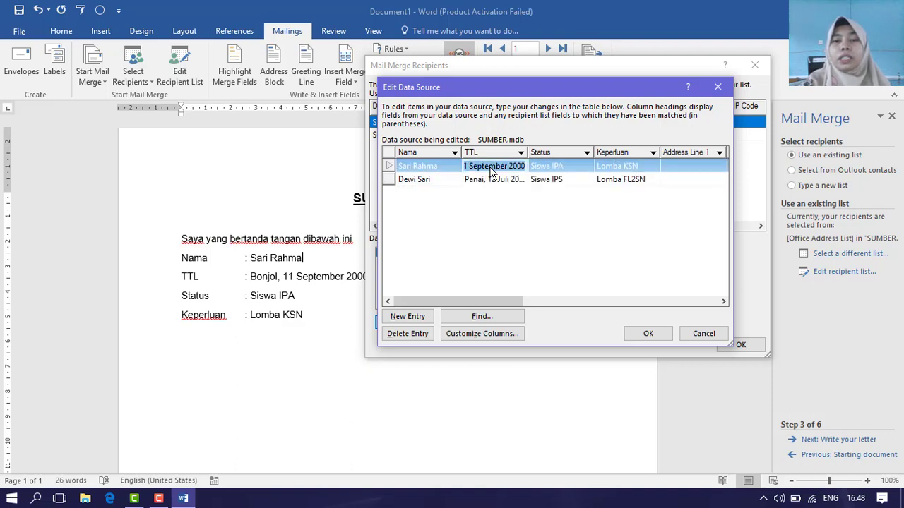
pyautogui.press('Tab')
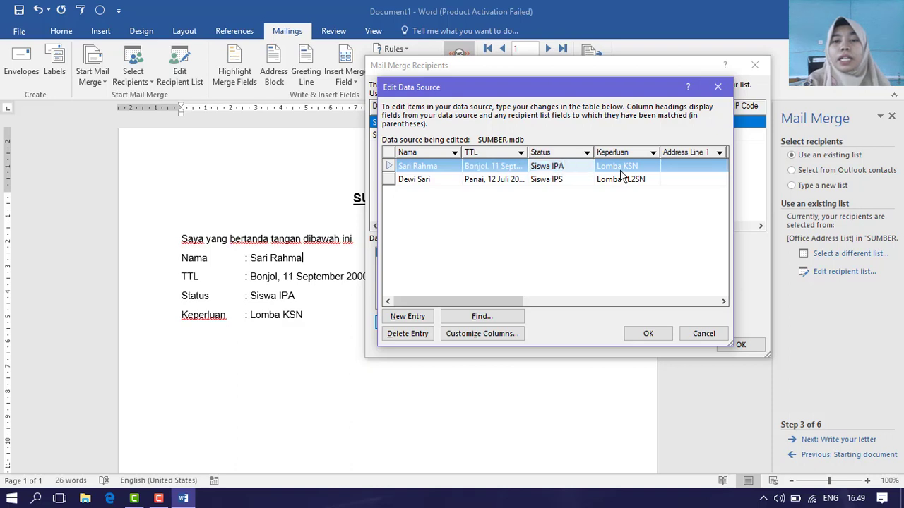
pyautogui.press('Tab')
pyautogui.click(641, 166)
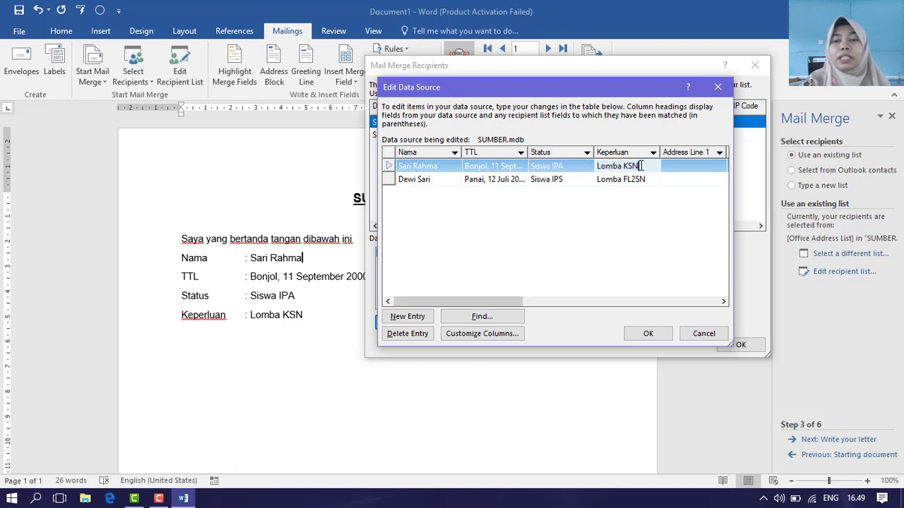
pyautogui.moveTo(643, 166); pyautogui.dragTo(631, 168)
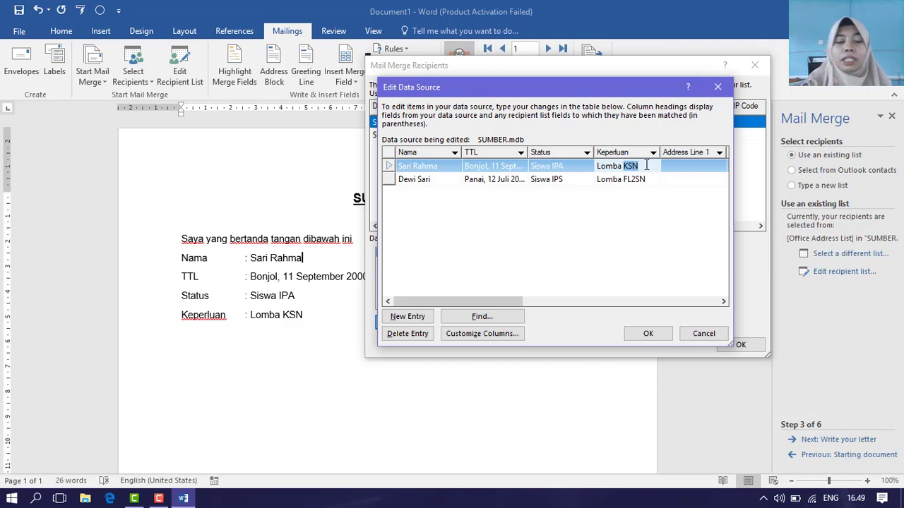
pyautogui.write('Cerdas')
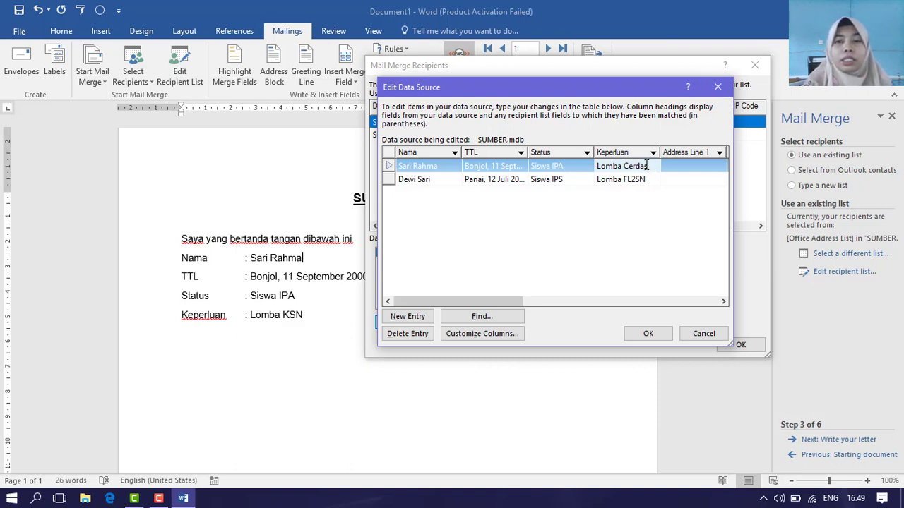
pyautogui.write(' Cermat')
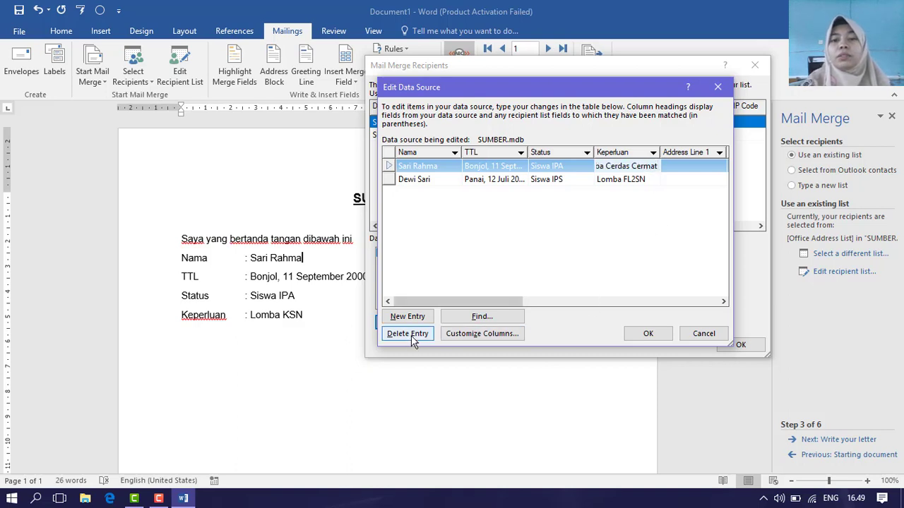
pyautogui.click(637, 335)
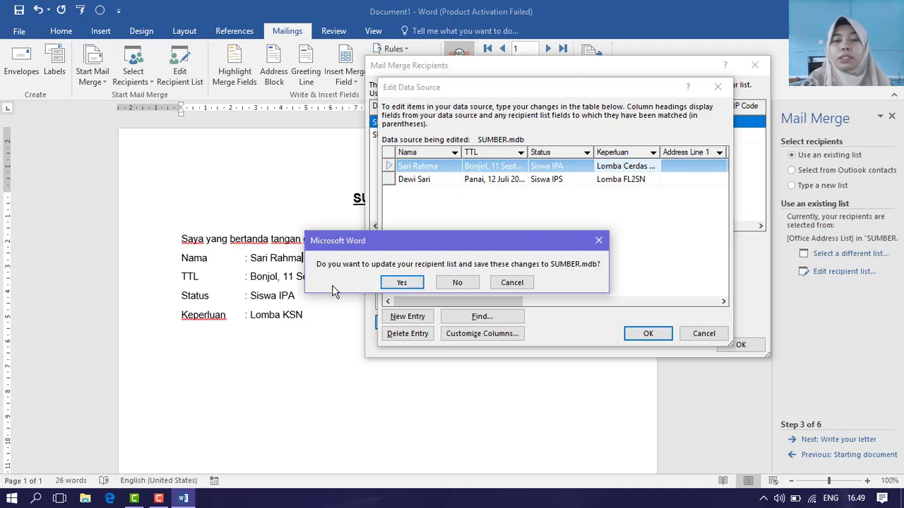
# Save the recipient edits to SUMBER.mdb and close Mail Merge Recipients
pyautogui.click(400, 279)
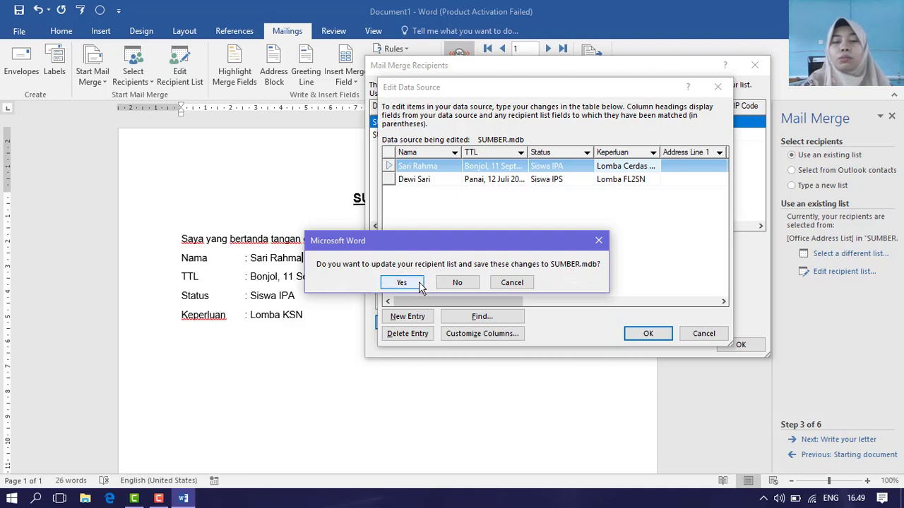
pyautogui.click(399, 283)
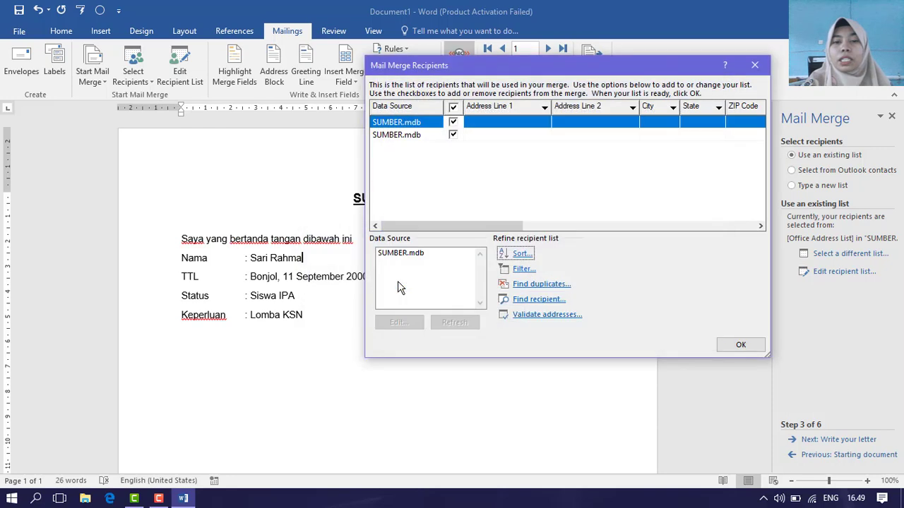
pyautogui.click(739, 346)
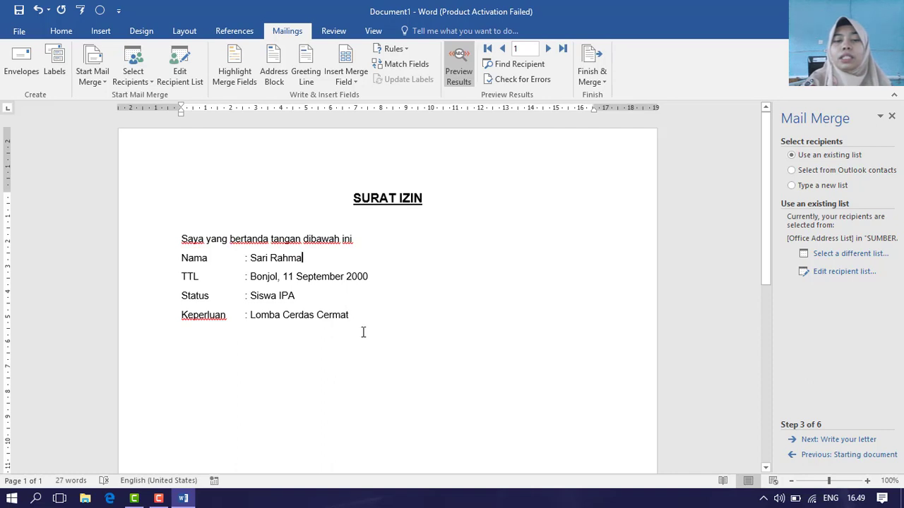
# Check the merged Nama and TTL values and the opening sentence in the letter preview
pyautogui.click(332, 276)
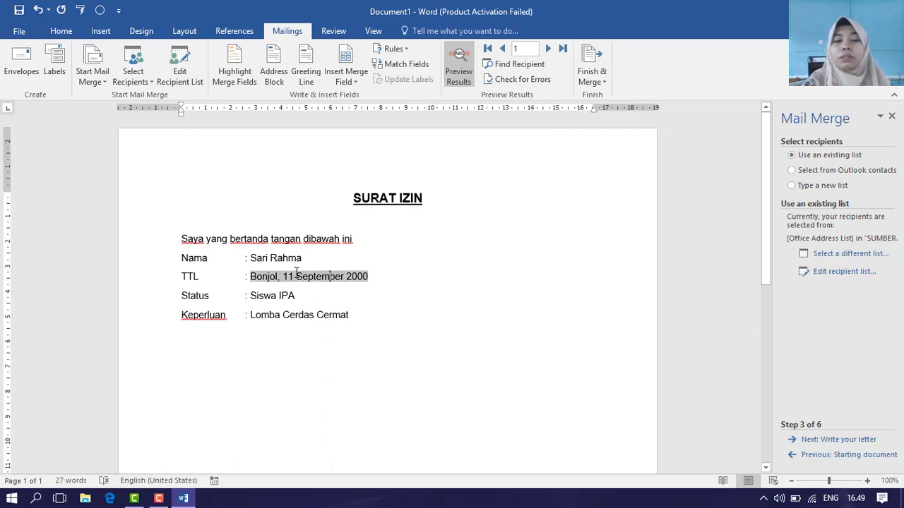
pyautogui.click(283, 264)
pyautogui.click(362, 278)
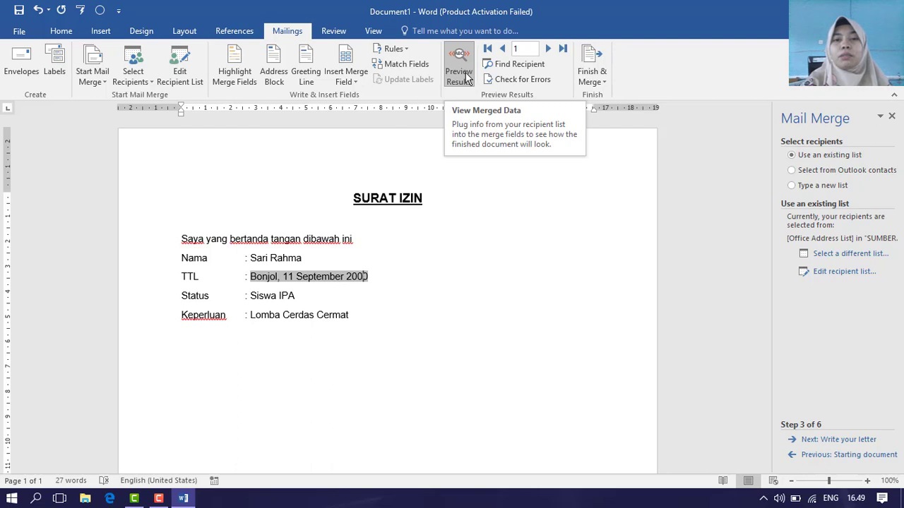
pyautogui.click(348, 238)
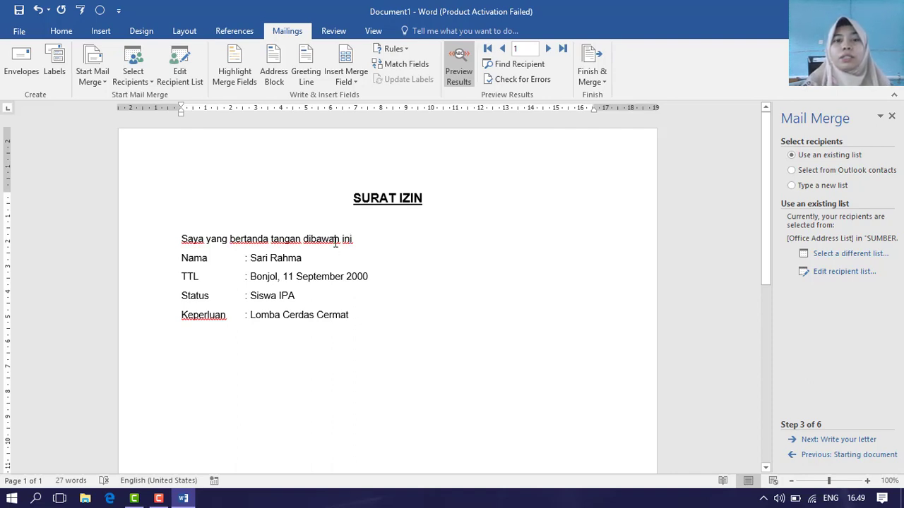
pyautogui.click(335, 241)
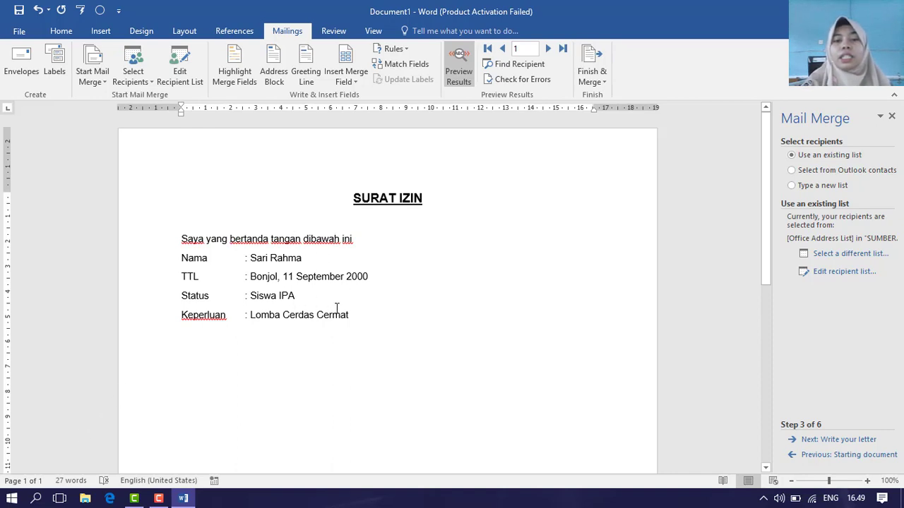
# Delete the merged Keperluan value Lomba Cerdas Cermat
pyautogui.click(265, 263)
pyautogui.click(347, 318)
pyautogui.click(350, 318)
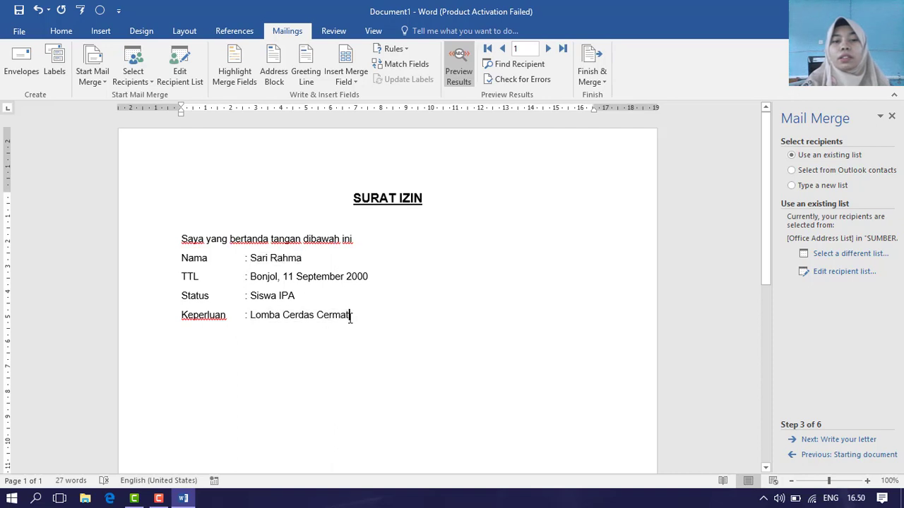
pyautogui.moveTo(350, 318); pyautogui.dragTo(250, 318)
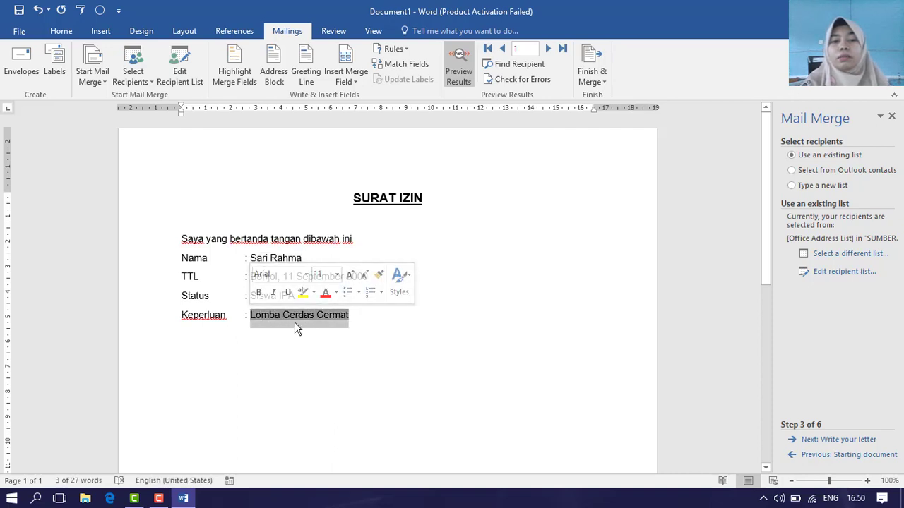
pyautogui.moveTo(350, 318); pyautogui.dragTo(247, 318)
pyautogui.press('Delete')
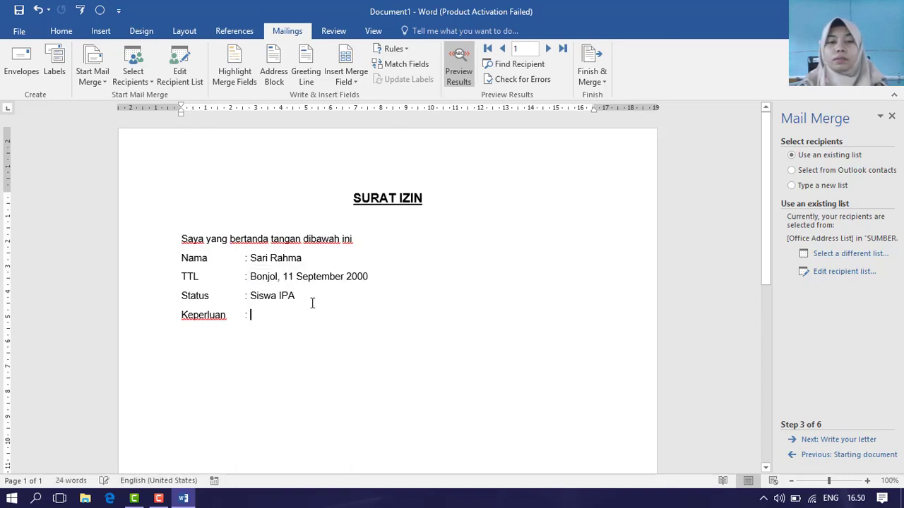
# Delete the merged Status, TTL and Nama values so each line ends at its colon
pyautogui.click(244, 298)
pyautogui.moveTo(249, 296); pyautogui.dragTo(299, 296)
pyautogui.press('Delete')
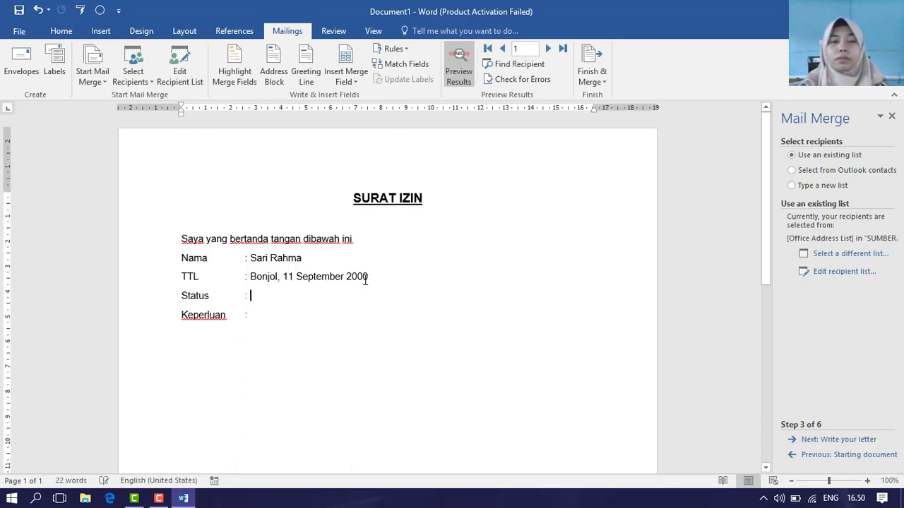
pyautogui.moveTo(368, 278); pyautogui.dragTo(250, 277)
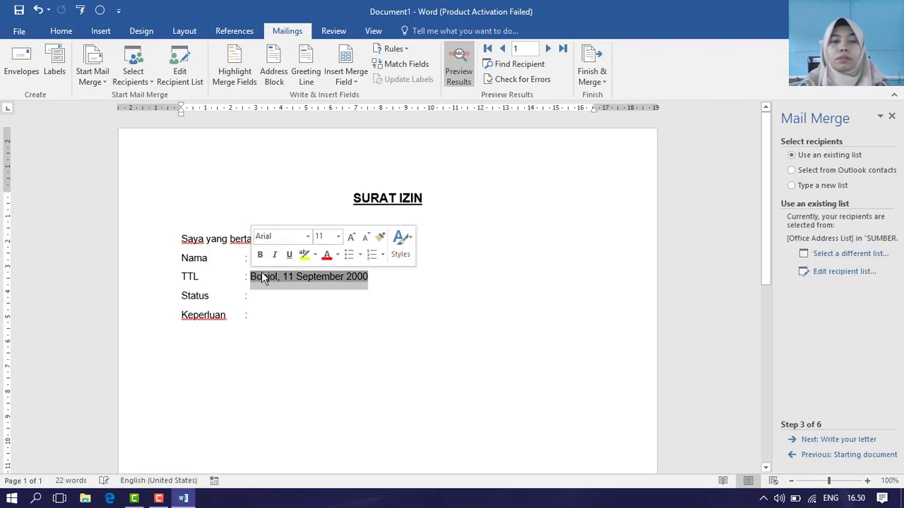
pyautogui.press('Delete')
pyautogui.moveTo(304, 259); pyautogui.dragTo(253, 263)
pyautogui.press('Delete')
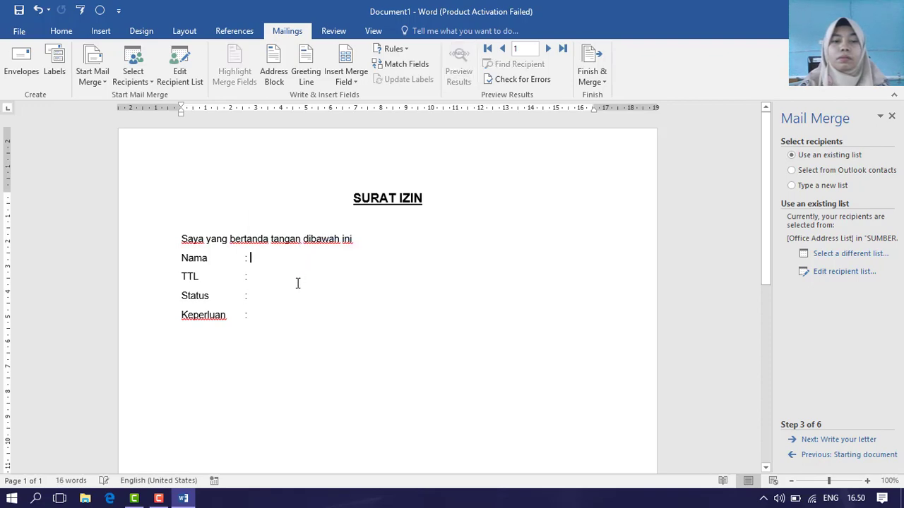
# Search the Start menu for excel and launch Excel 2016
pyautogui.click(7, 499)
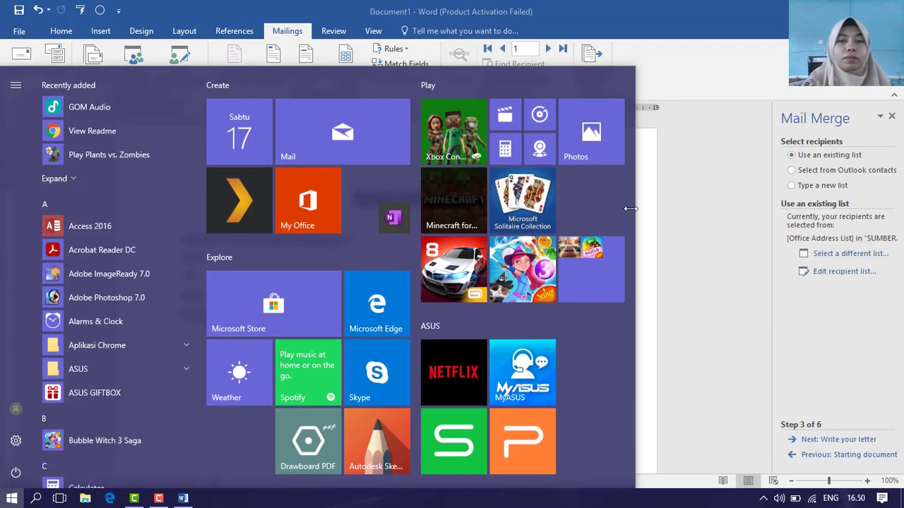
pyautogui.click(656, 219)
pyautogui.click(276, 259)
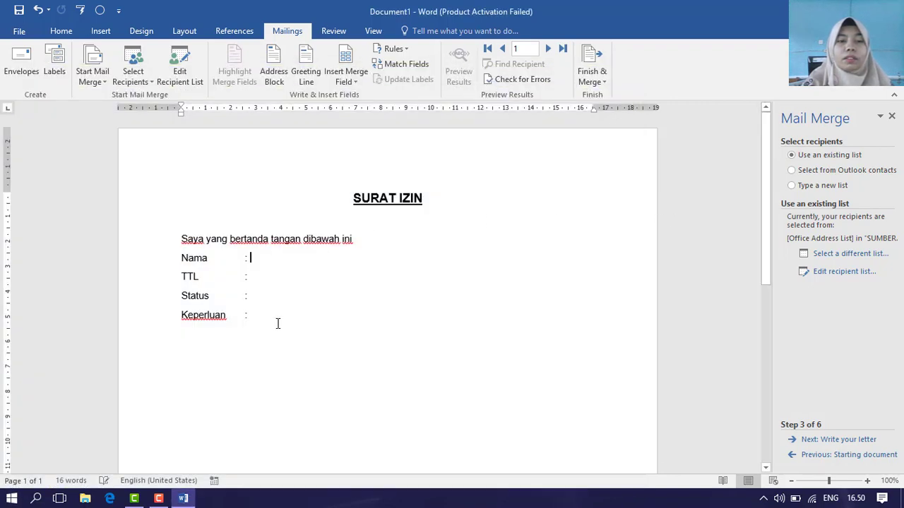
pyautogui.click(11, 499)
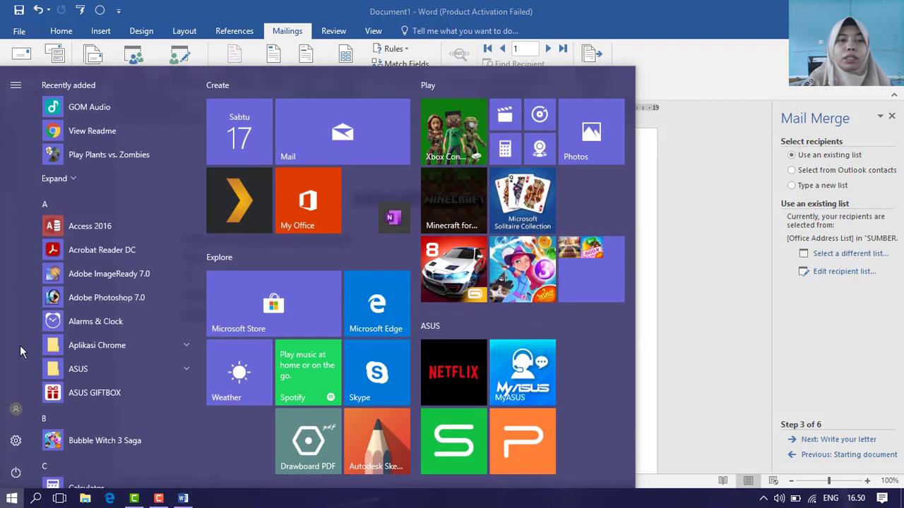
pyautogui.write('ex')
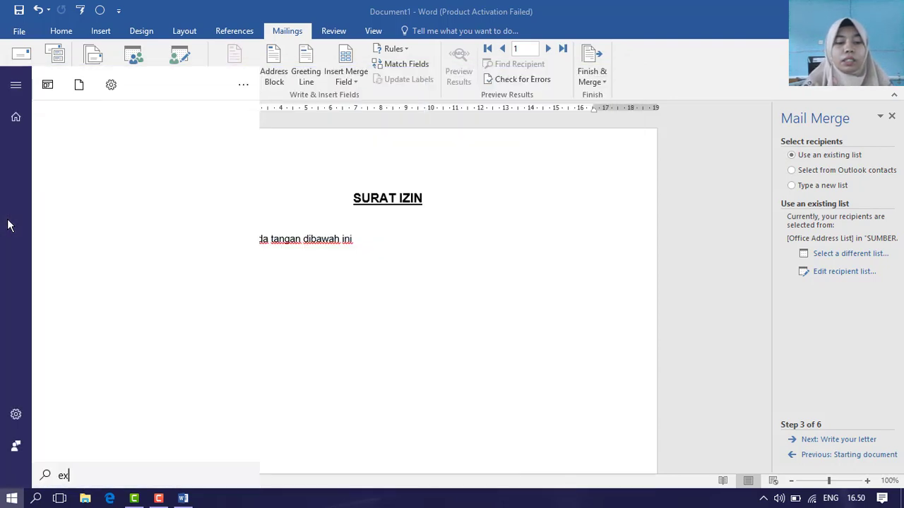
pyautogui.write('cel')
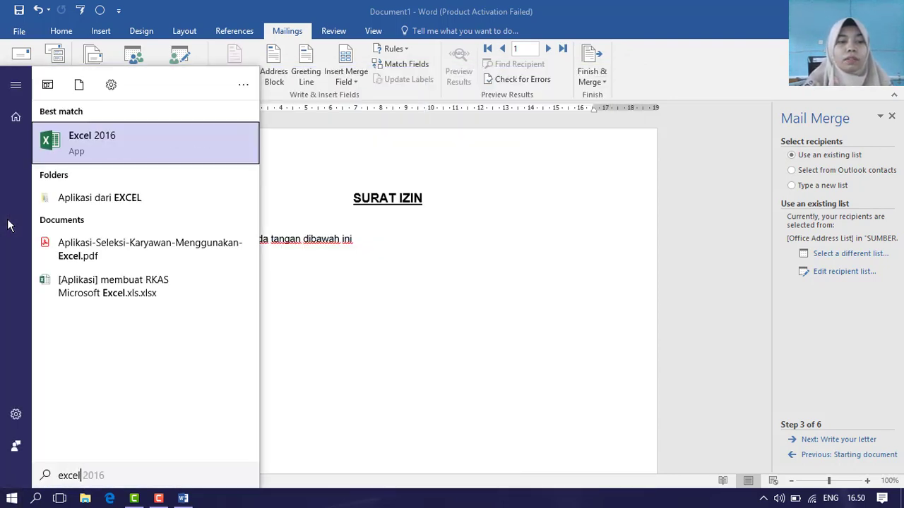
pyautogui.click(75, 141)
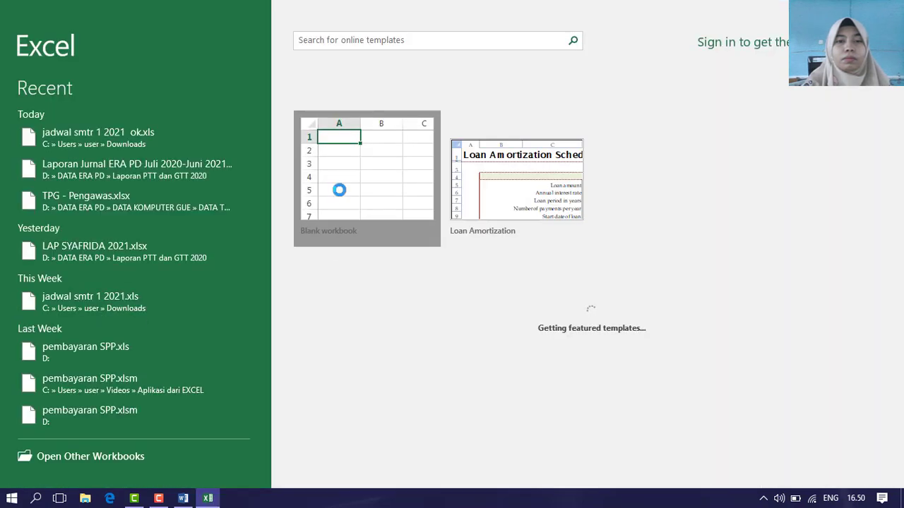
# Create a blank workbook, Book1, with cell A1 active
pyautogui.click(340, 189)
pyautogui.click(337, 190)
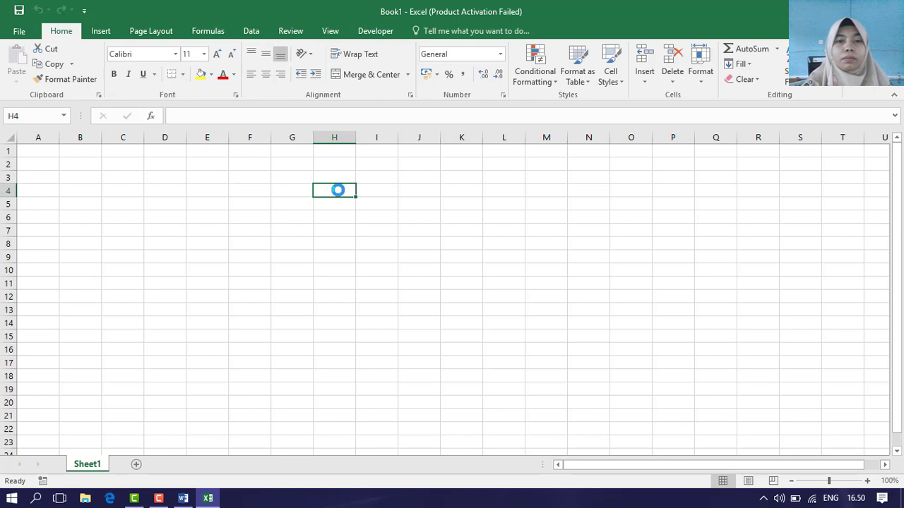
pyautogui.click(43, 153)
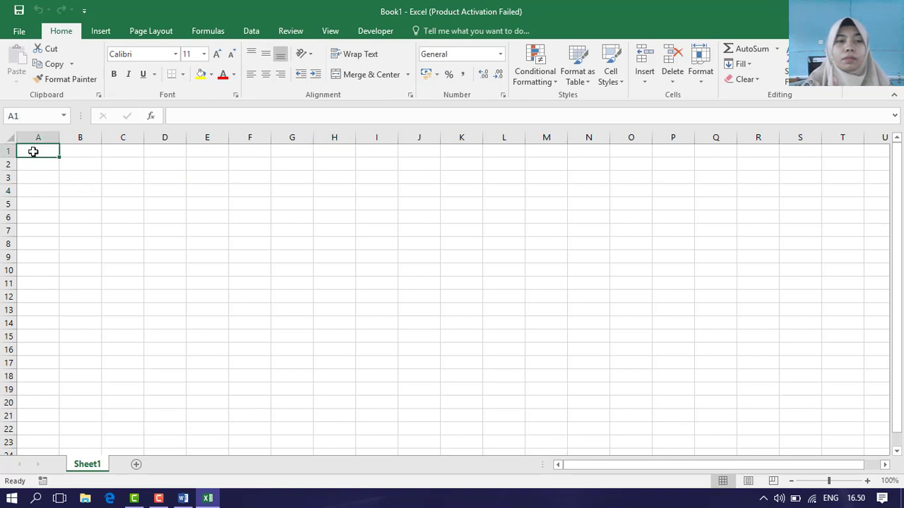
pyautogui.click(88, 151)
pyautogui.click(44, 150)
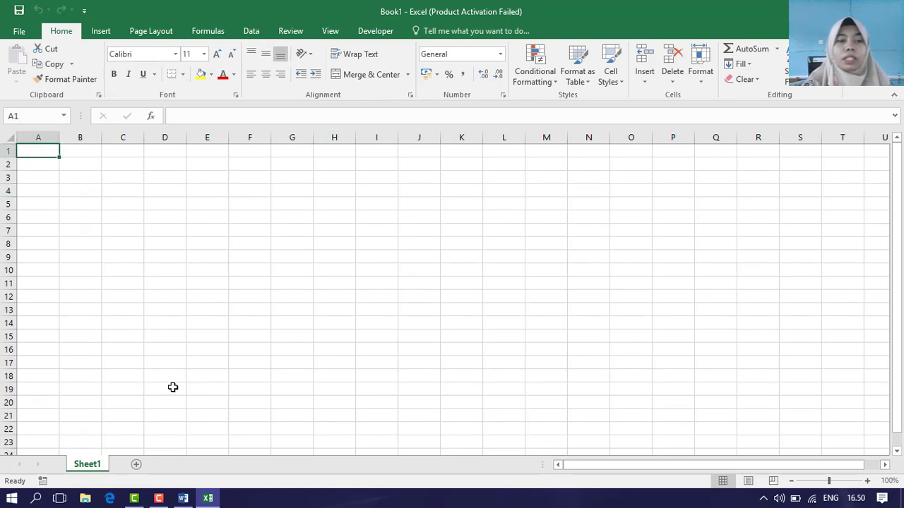
# Switch between the SURAT IZIN letter and Book1 on the taskbar, ending in Excel
pyautogui.click(182, 500)
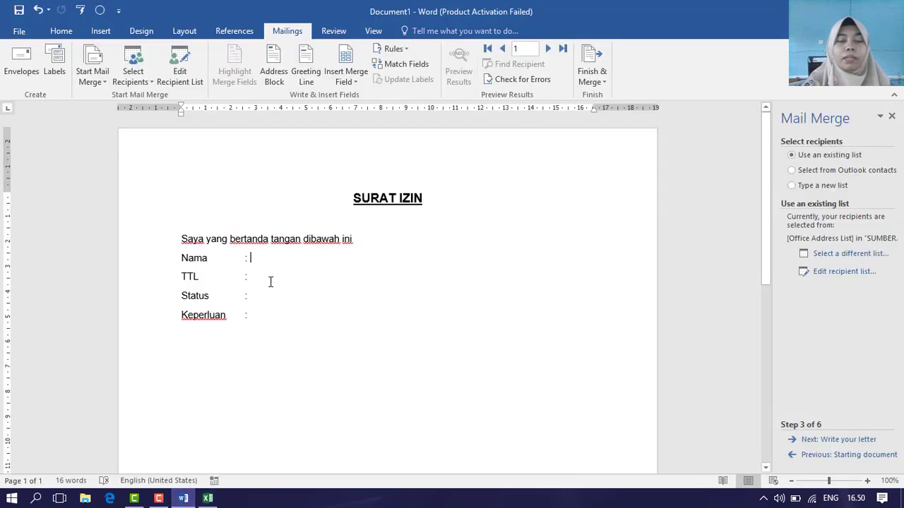
pyautogui.click(207, 498)
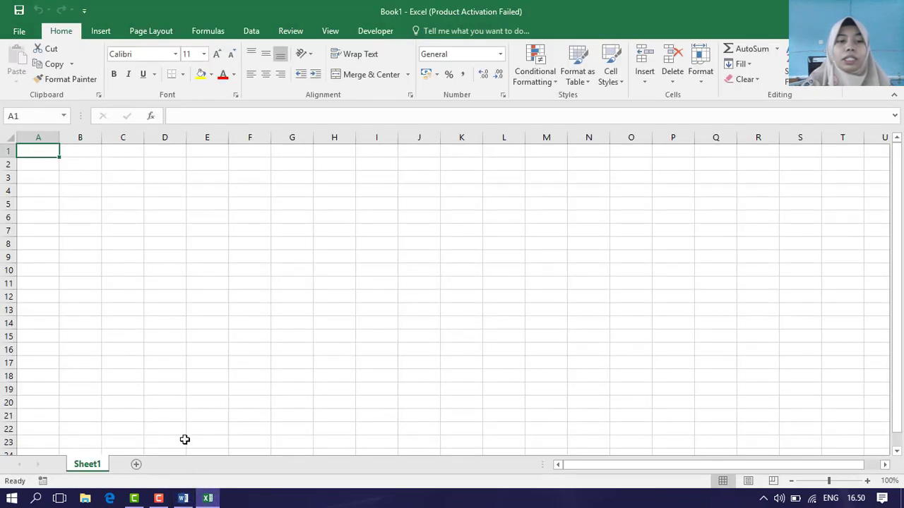
pyautogui.click(182, 500)
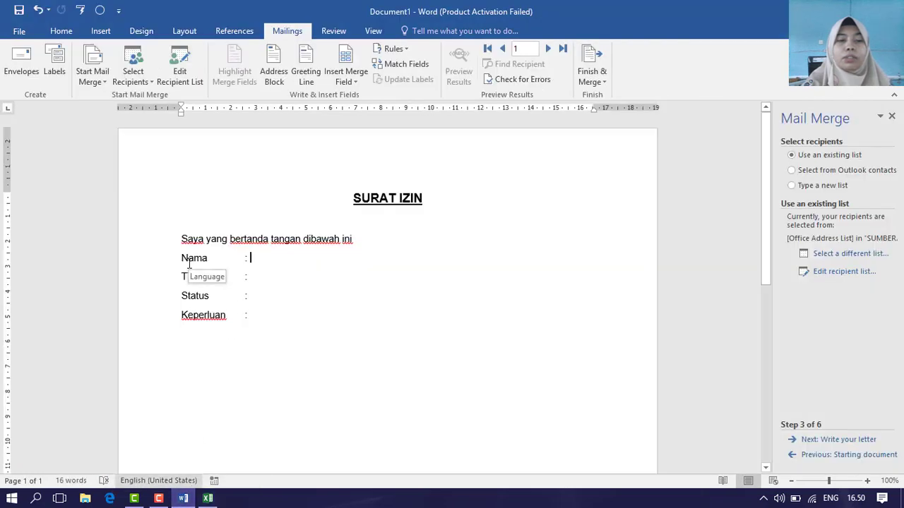
pyautogui.click(207, 499)
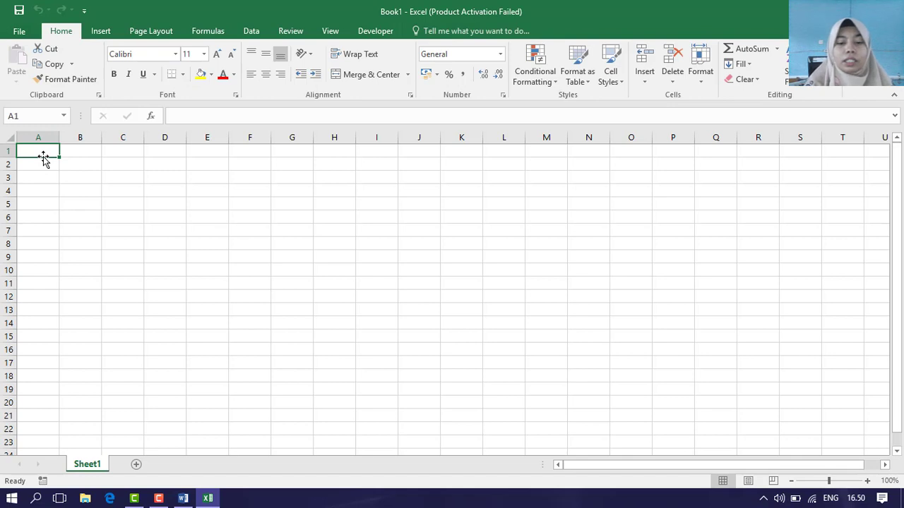
# Enter the headers Nama, TTL, Status and Keperluan in A1–D1, then go to A2
pyautogui.write('Nama')
pyautogui.press('Tab')
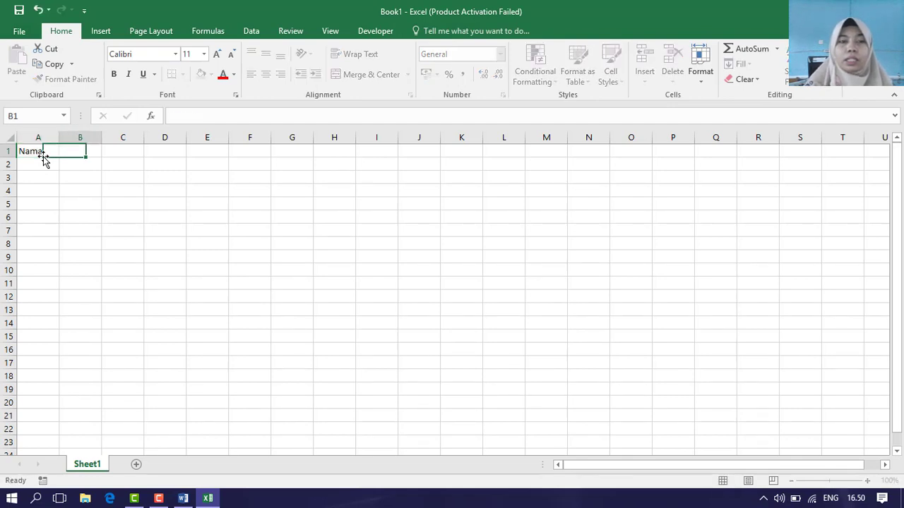
pyautogui.write('TTL')
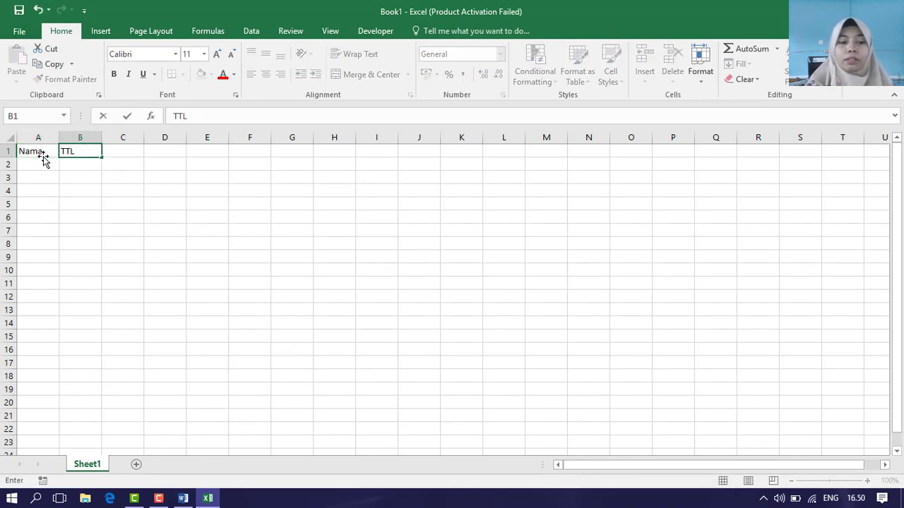
pyautogui.press('Tab')
pyautogui.write('Sa')
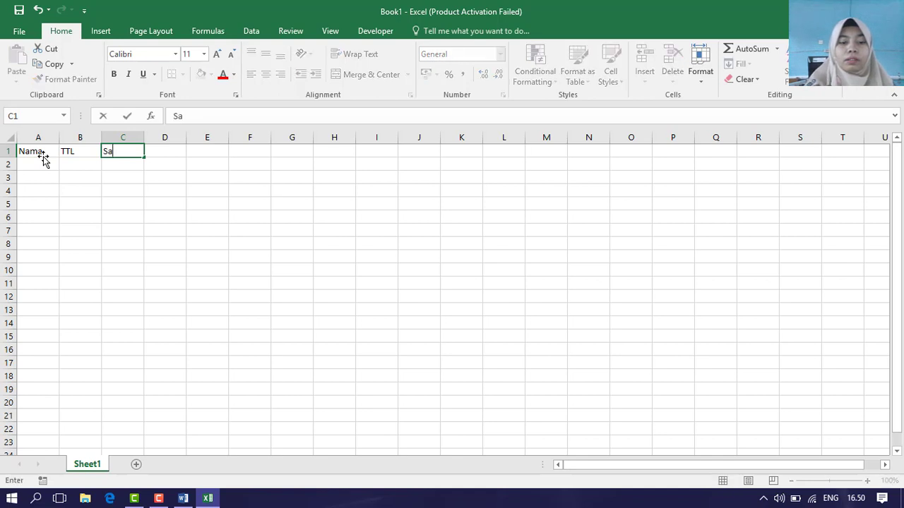
pyautogui.write('tatus')
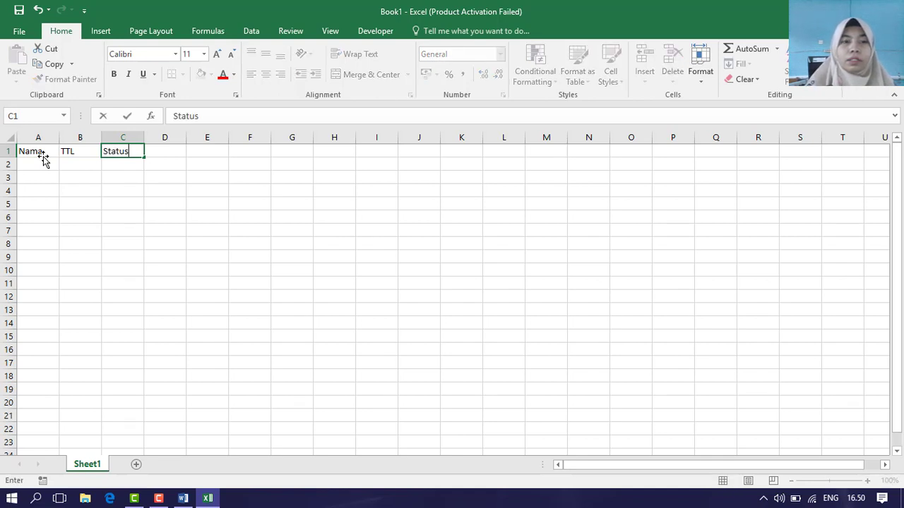
pyautogui.press('Tab')
pyautogui.write('Keperluan')
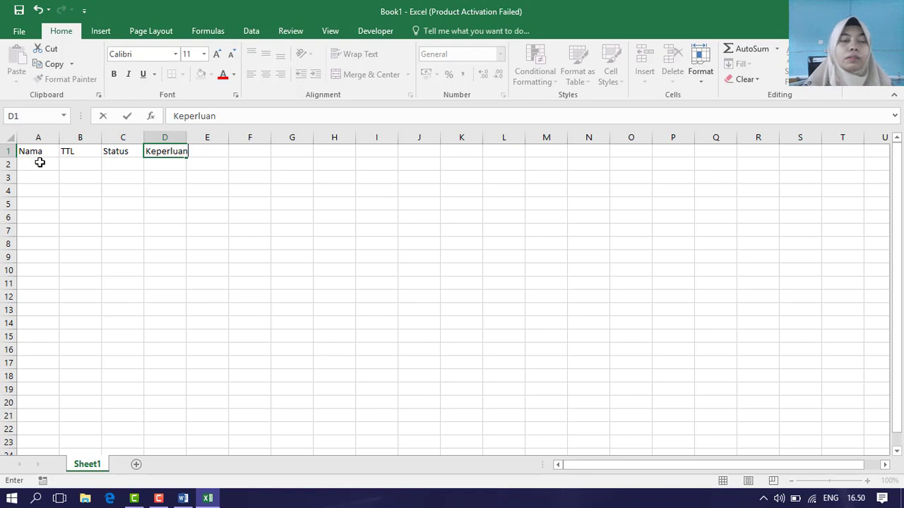
pyautogui.click(35, 163)
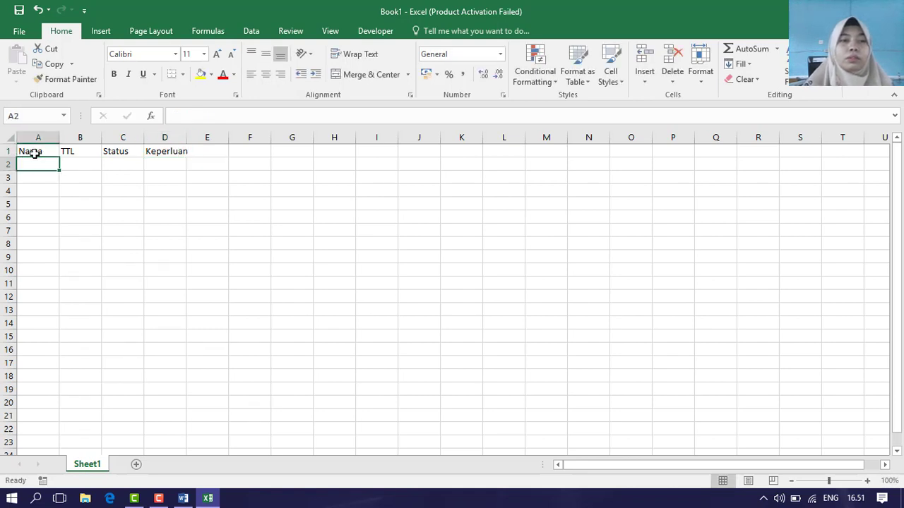
pyautogui.click(34, 151)
pyautogui.click(34, 164)
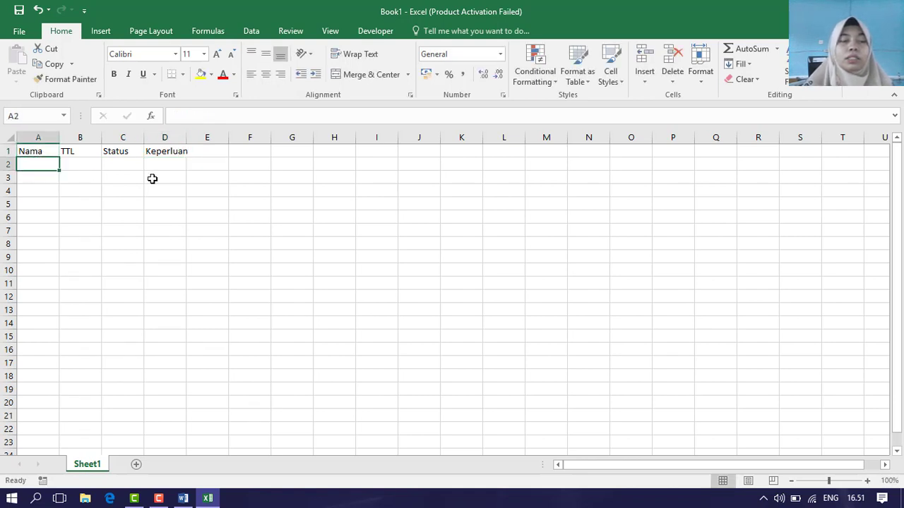
# Enter the first record (name, Bonjol 11 Mei 2002, Siswa Kelas X, Mengikuti Lomba), widening columns B and D
pyautogui.write('putra')
pyautogui.click(98, 160)
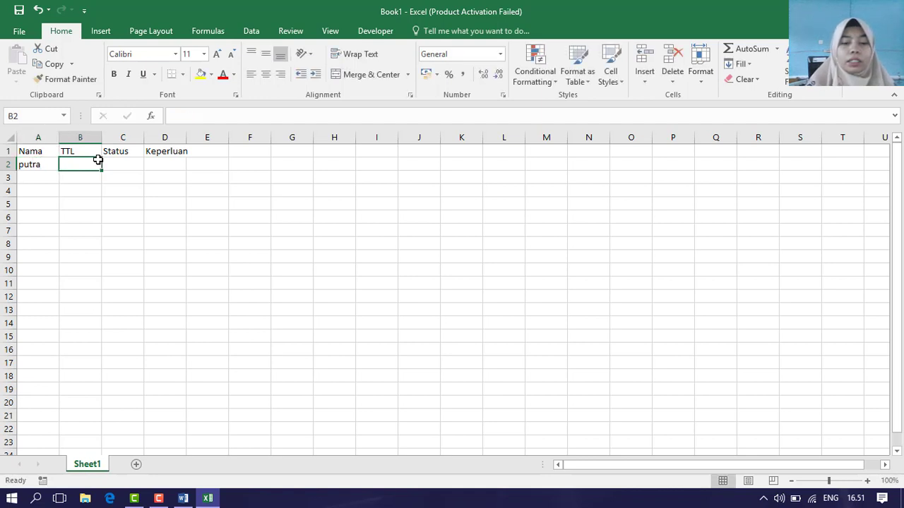
pyautogui.write('Bonjol 11 Me')
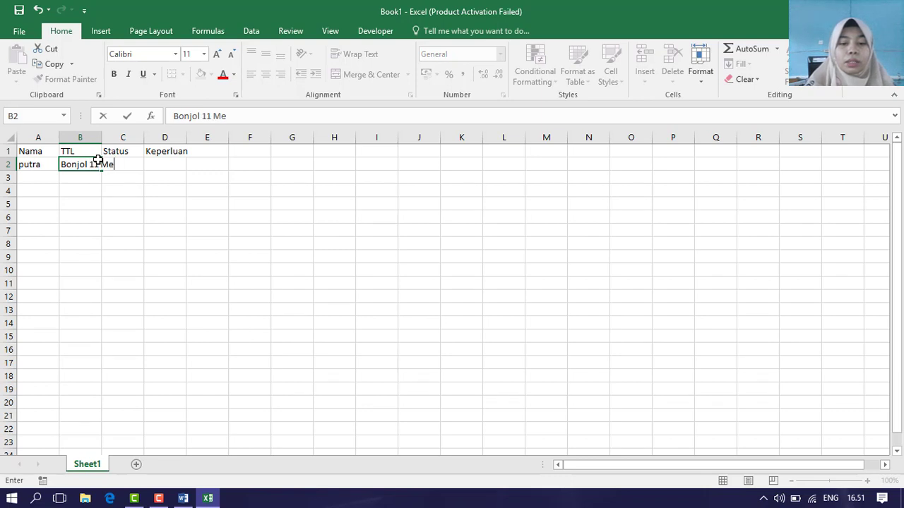
pyautogui.write('i 2002')
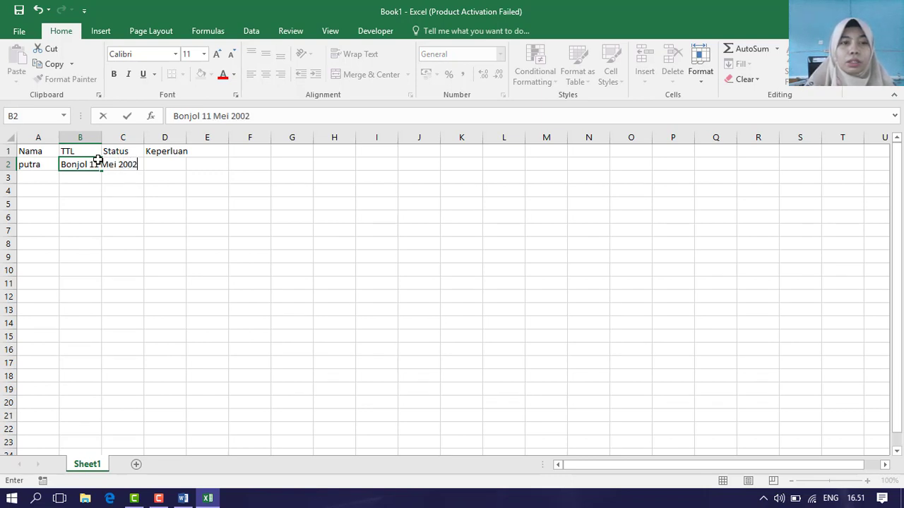
pyautogui.press('Return')
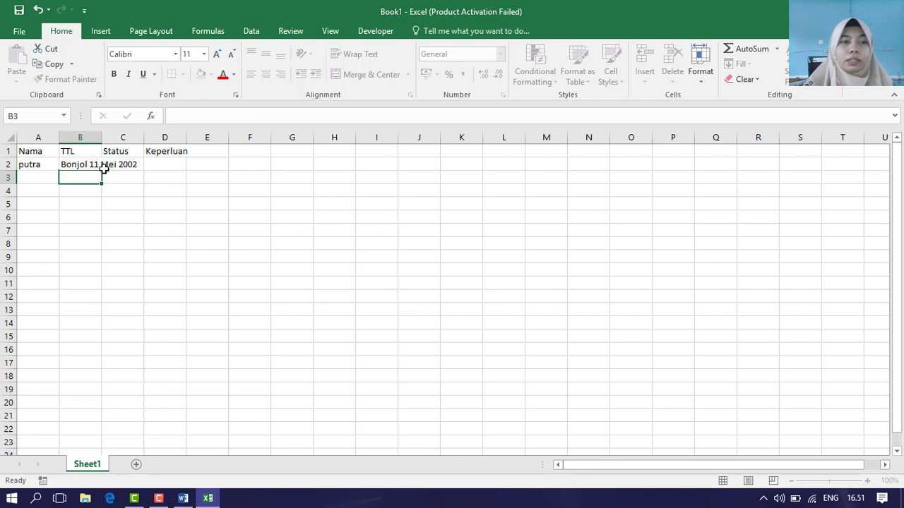
pyautogui.moveTo(101, 137); pyautogui.dragTo(235, 137)
pyautogui.click(193, 164)
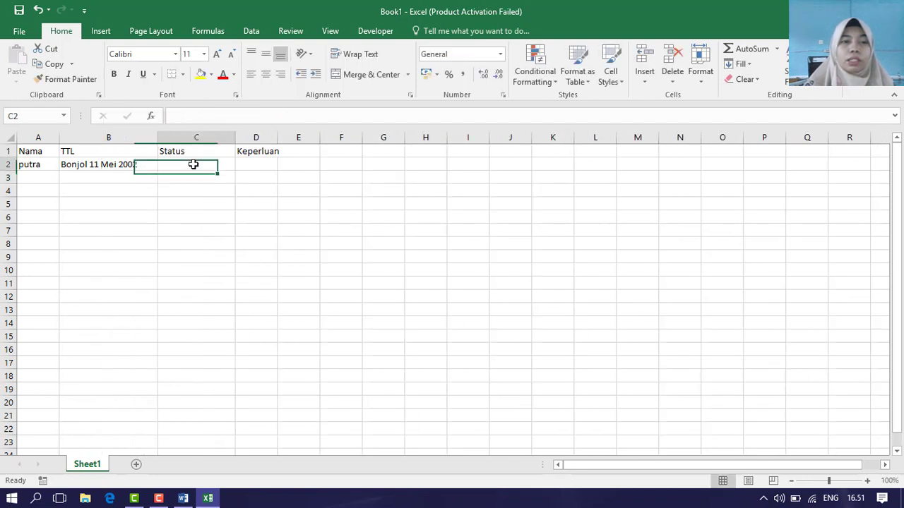
pyautogui.write('Siswa')
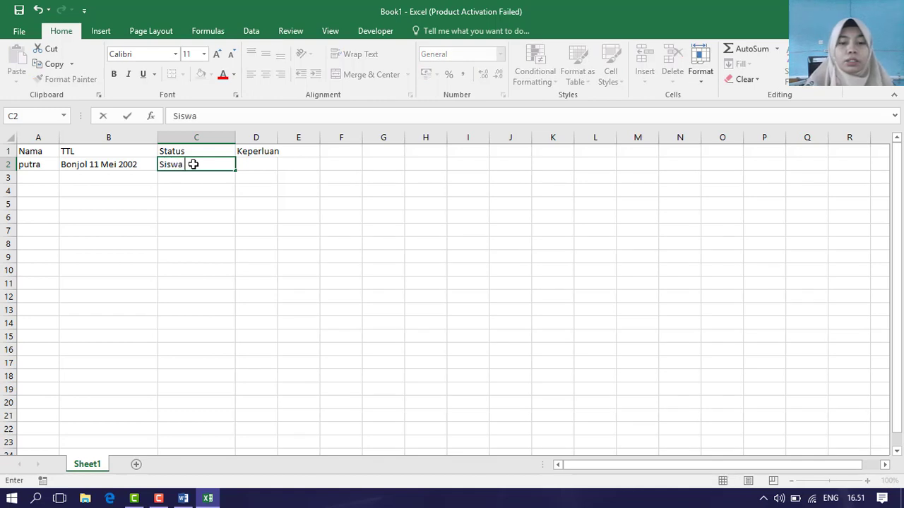
pyautogui.write(' Kelas X')
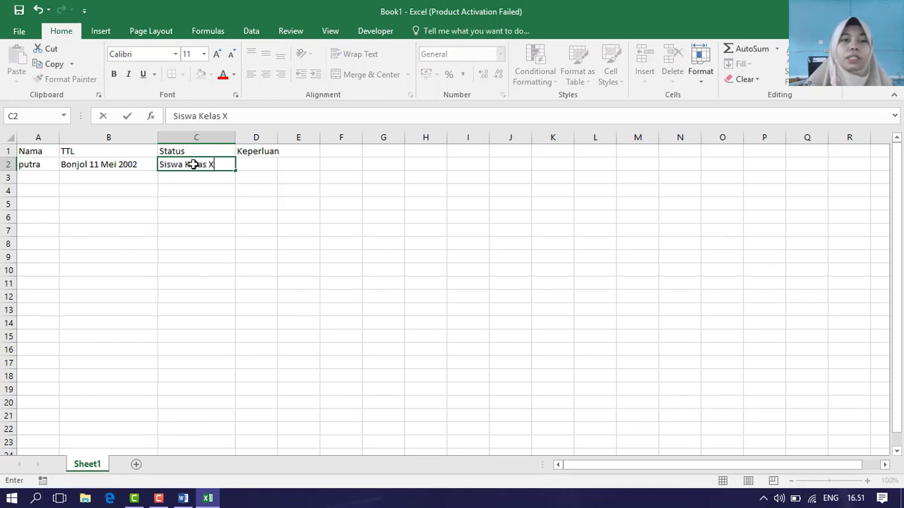
pyautogui.click(257, 164)
pyautogui.moveTo(277, 137); pyautogui.dragTo(335, 137)
pyautogui.write('I')
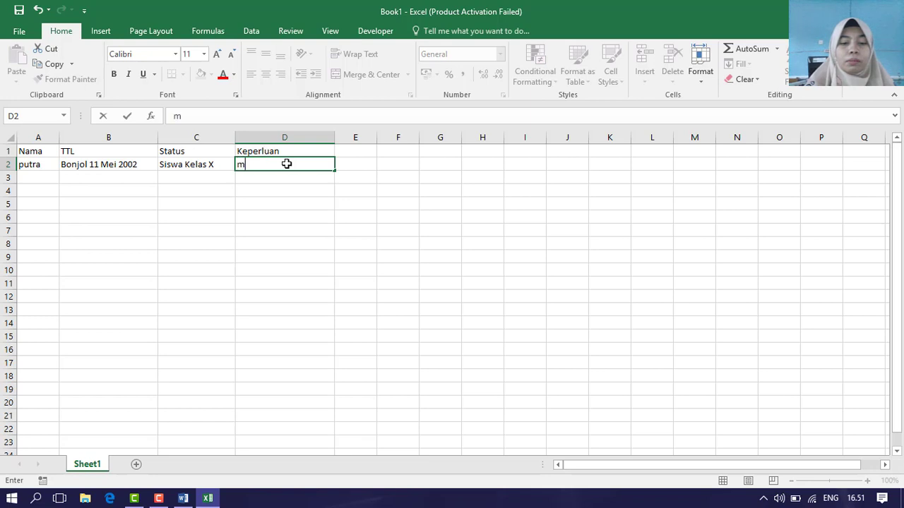
pyautogui.write('engikuti')
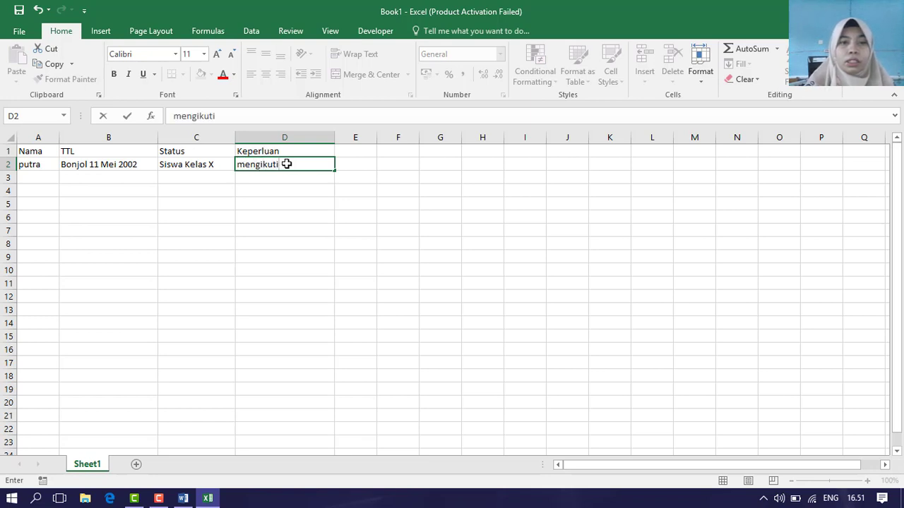
pyautogui.write(' Lomba')
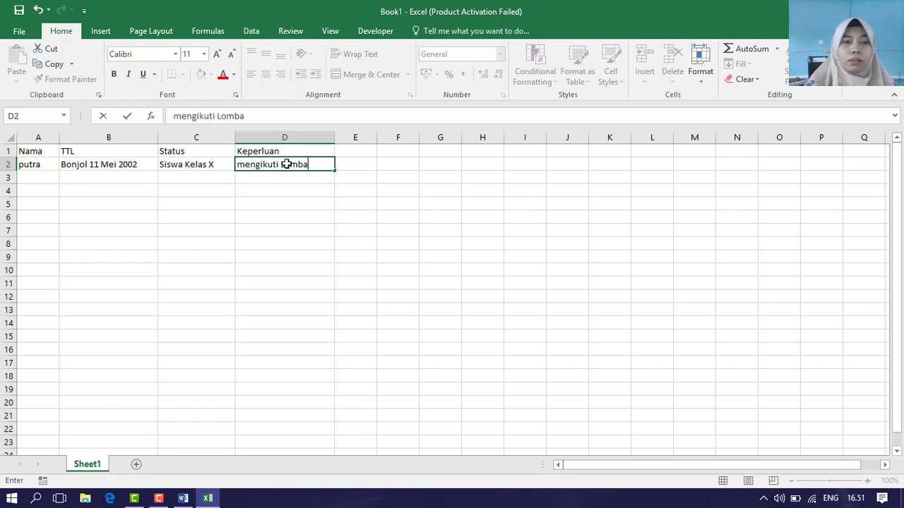
pyautogui.click(244, 164)
pyautogui.press('BackSpace')
pyautogui.write('M')
pyautogui.click(37, 179)
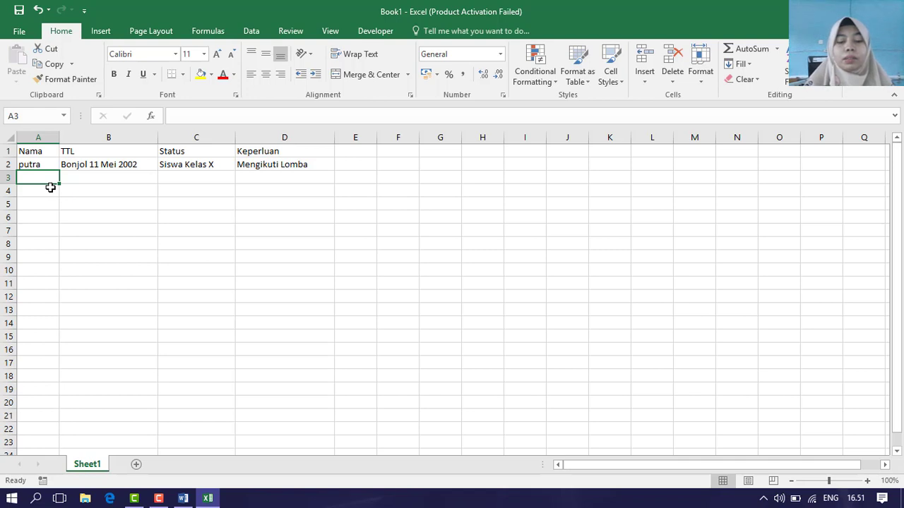
# Enter the second student's name, birthplace Bukittinggi and Status Siswa Kelas XI in row 3
pyautogui.write('rani')
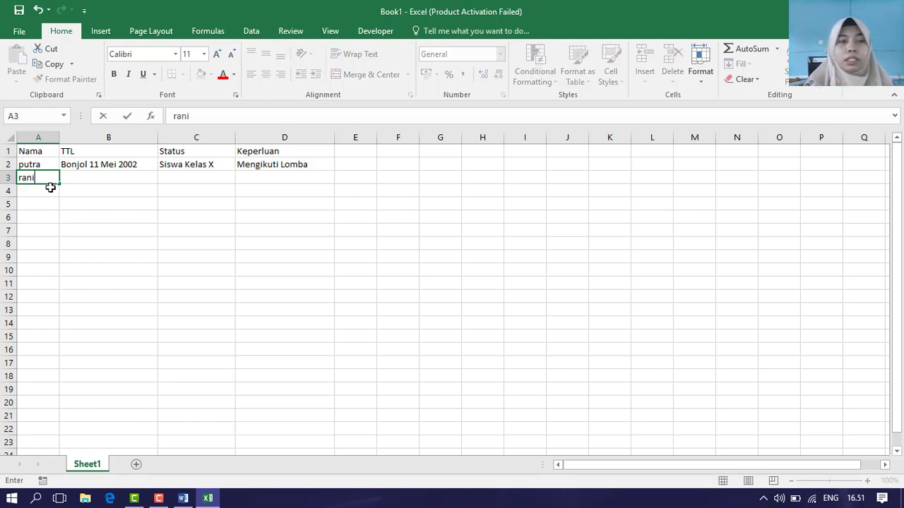
pyautogui.press('Tab')
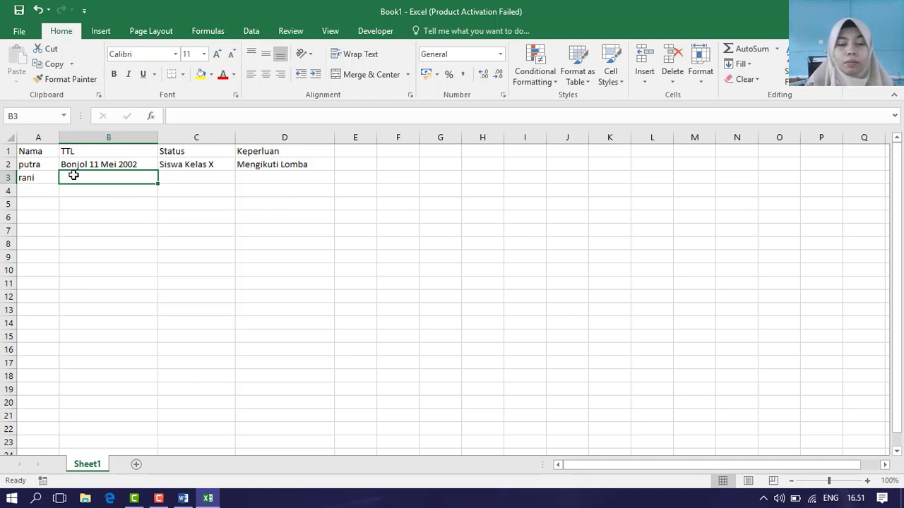
pyautogui.write('buki')
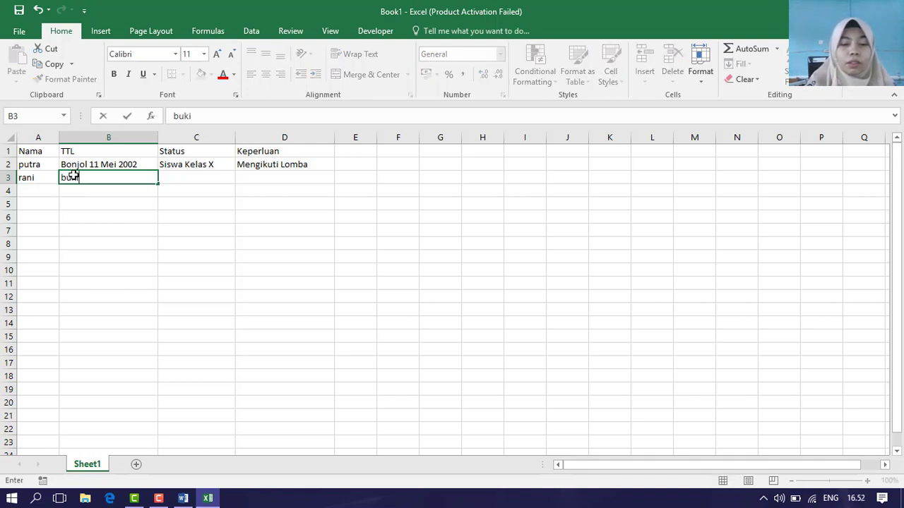
pyautogui.write('ttinggi')
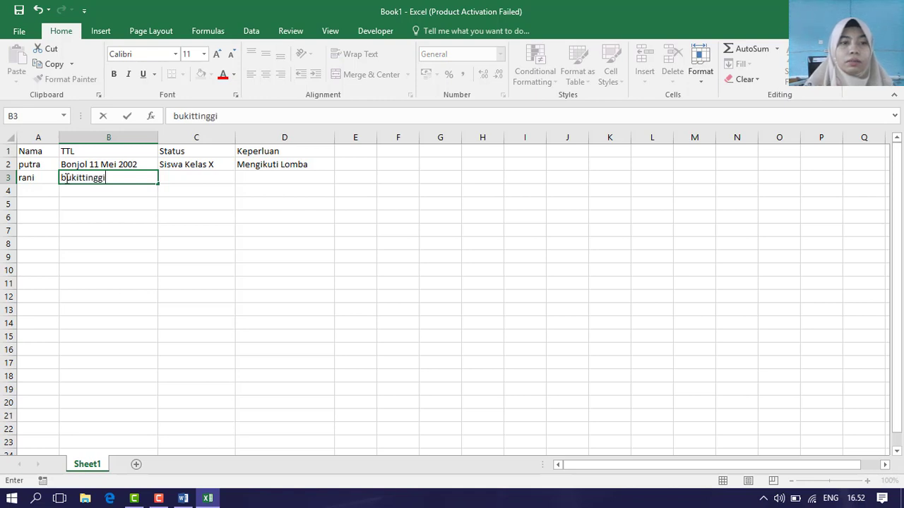
pyautogui.click(173, 172)
pyautogui.write('S')
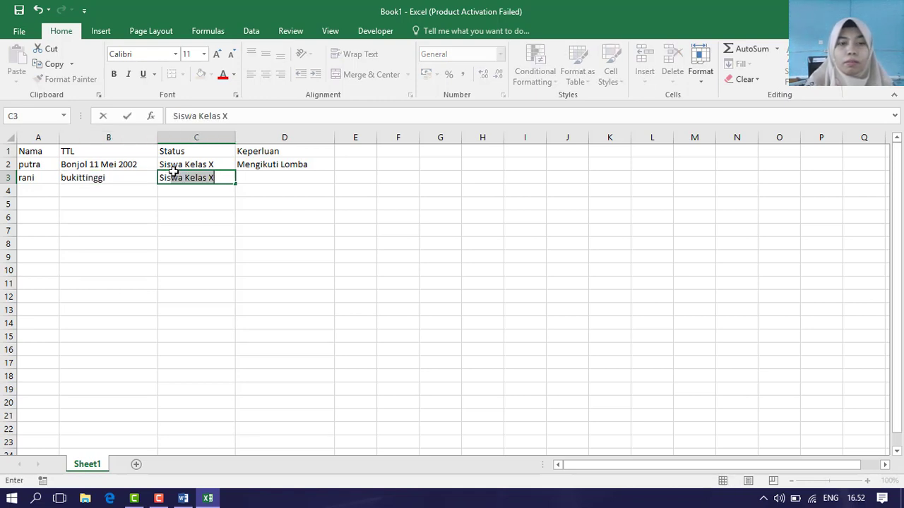
pyautogui.click(230, 179)
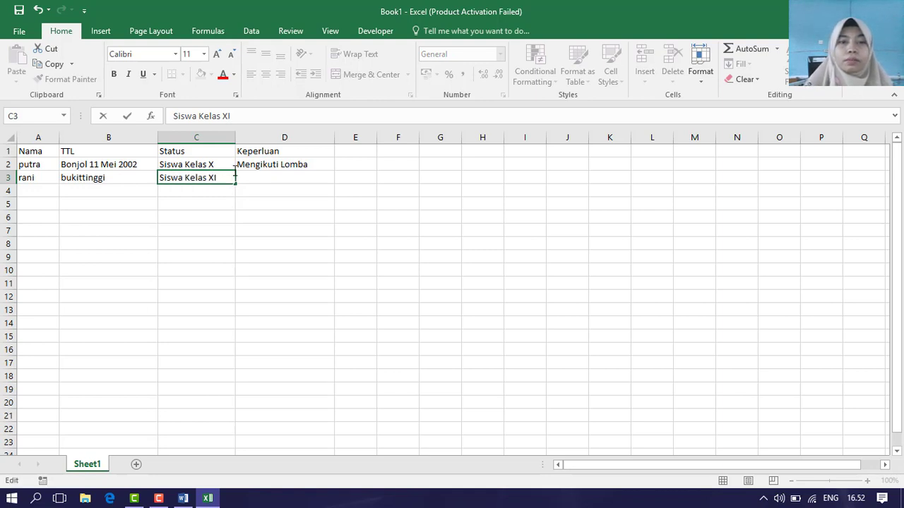
pyautogui.click(258, 173)
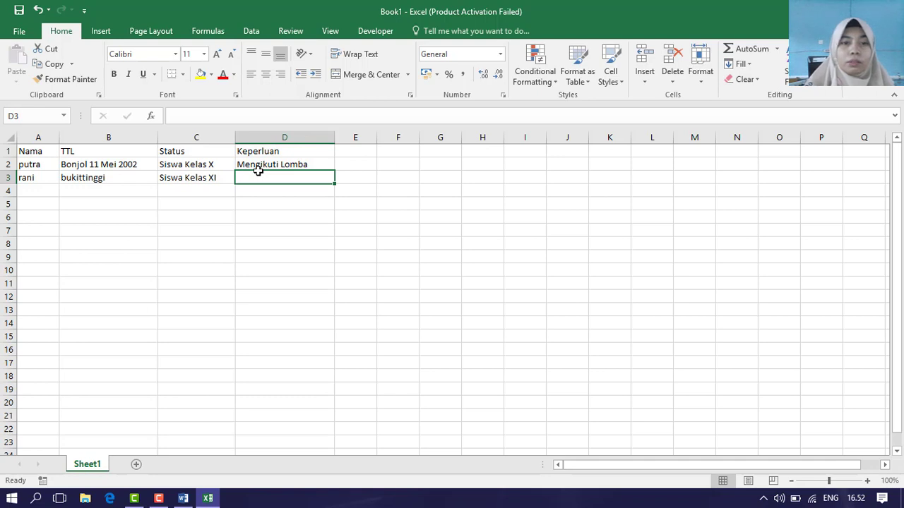
# Fill Mengikuti Lomba down from D2 into D3 and dismiss the Office activation message
pyautogui.click(262, 165)
pyautogui.moveTo(335, 171); pyautogui.dragTo(335, 183)
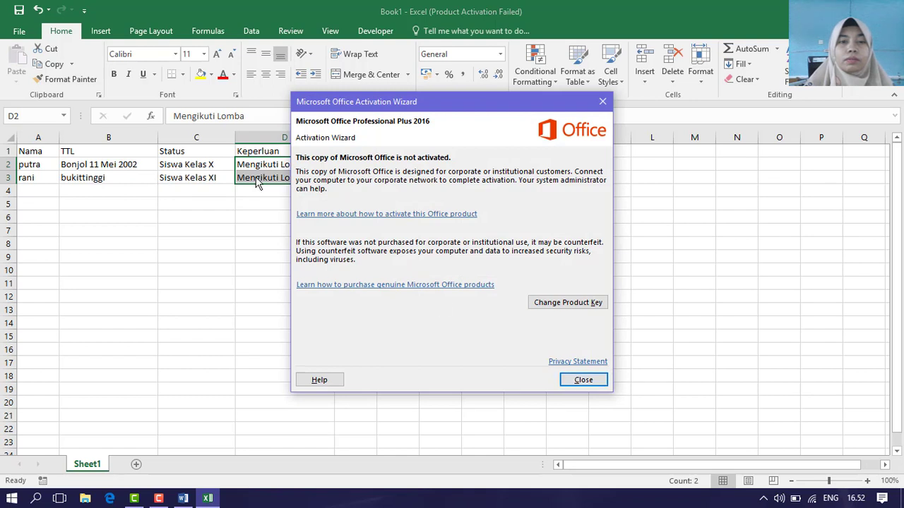
pyautogui.click(603, 101)
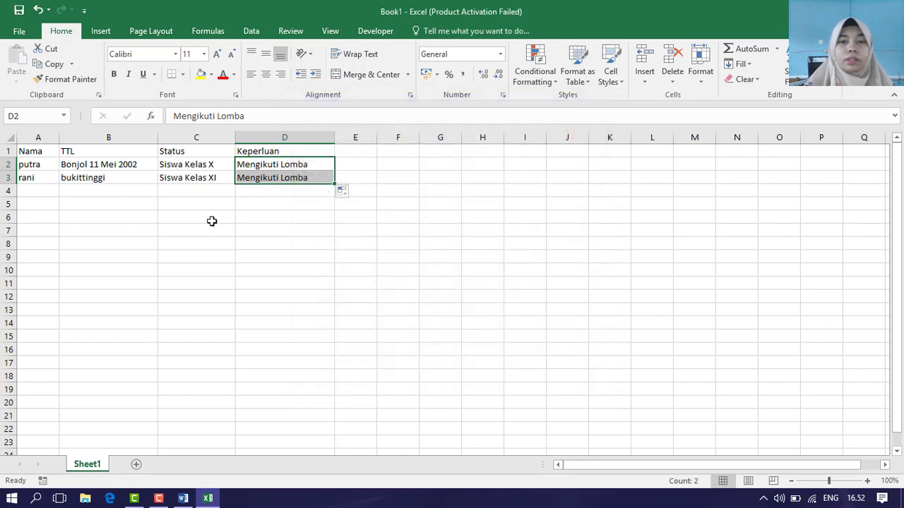
pyautogui.click(244, 176)
pyautogui.click(199, 177)
pyautogui.click(173, 164)
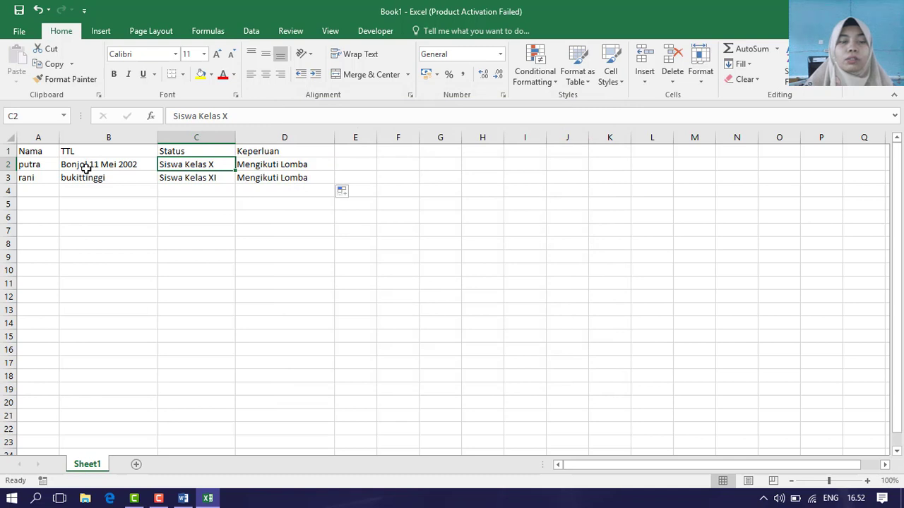
pyautogui.click(76, 152)
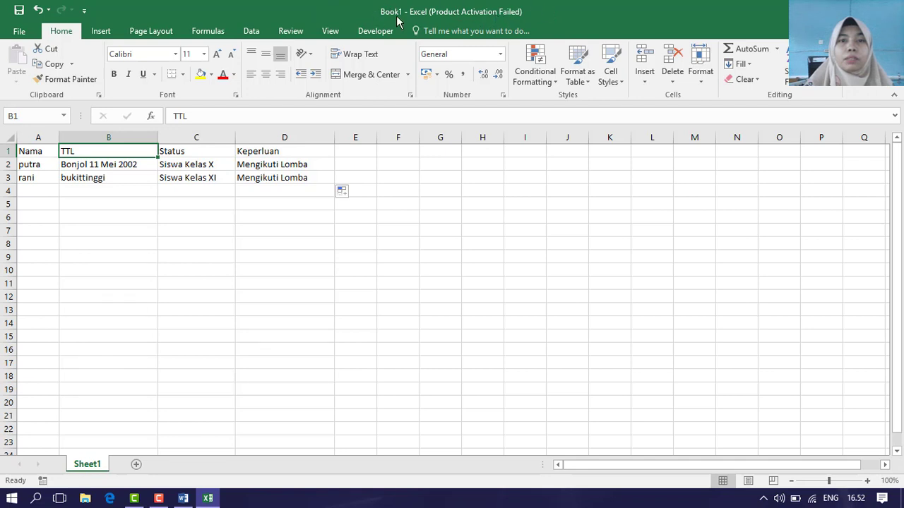
# Save Book1 into D:\SURAT IZIN with the file name Surat Izin
pyautogui.click(19, 31)
pyautogui.click(23, 164)
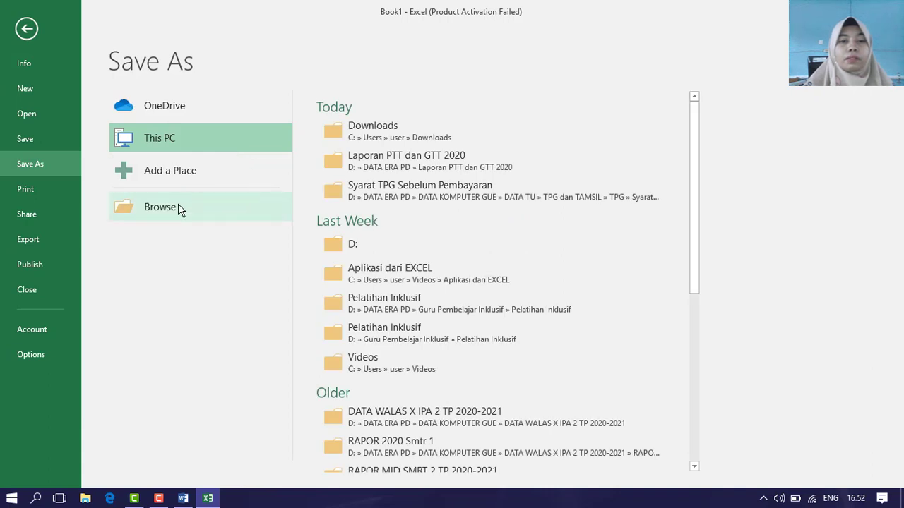
pyautogui.click(178, 207)
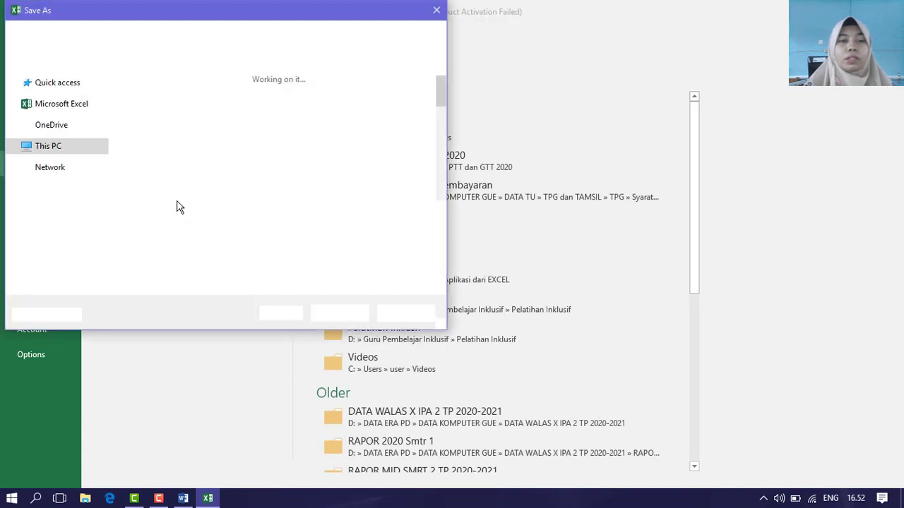
pyautogui.moveTo(105, 162); pyautogui.dragTo(102, 183)
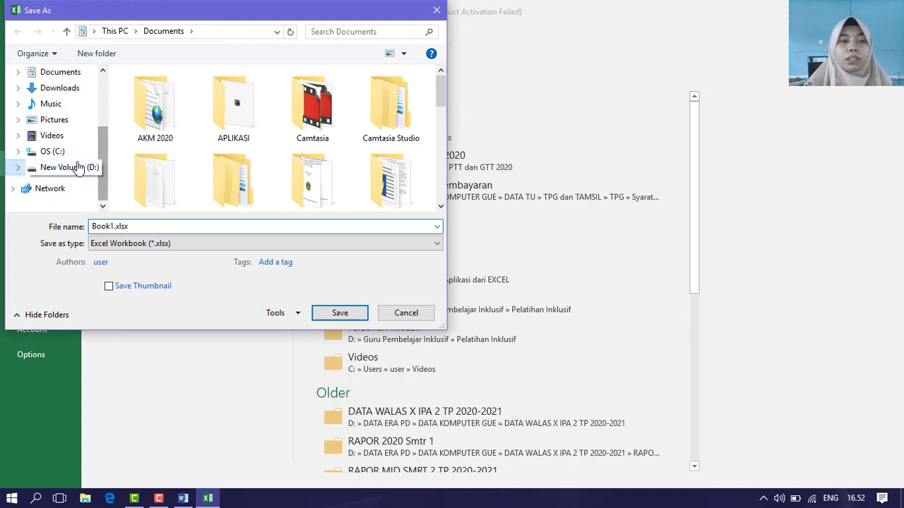
pyautogui.click(77, 168)
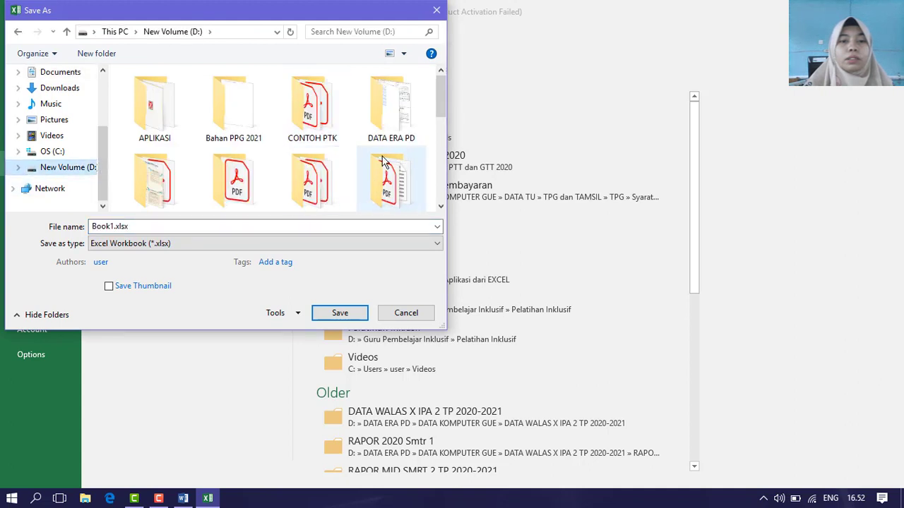
pyautogui.moveTo(440, 114); pyautogui.dragTo(440, 194)
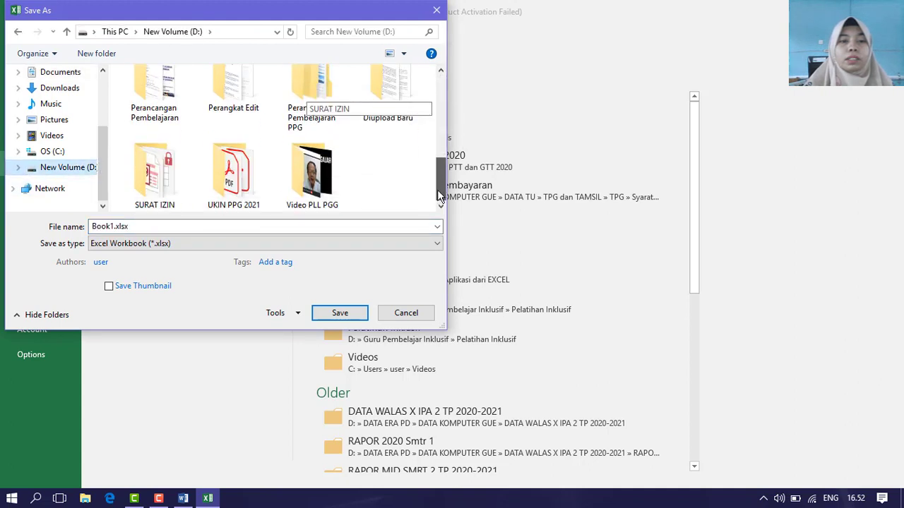
pyautogui.doubleClick(155, 173)
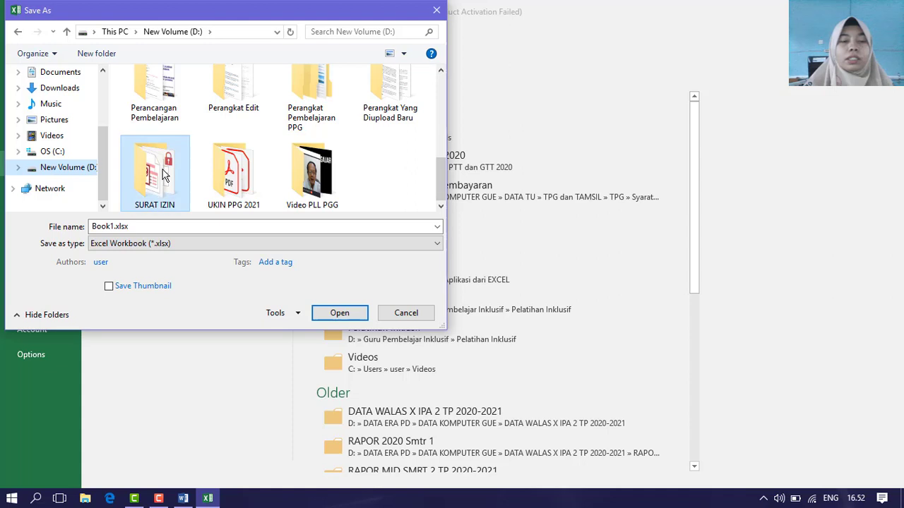
pyautogui.click(128, 226)
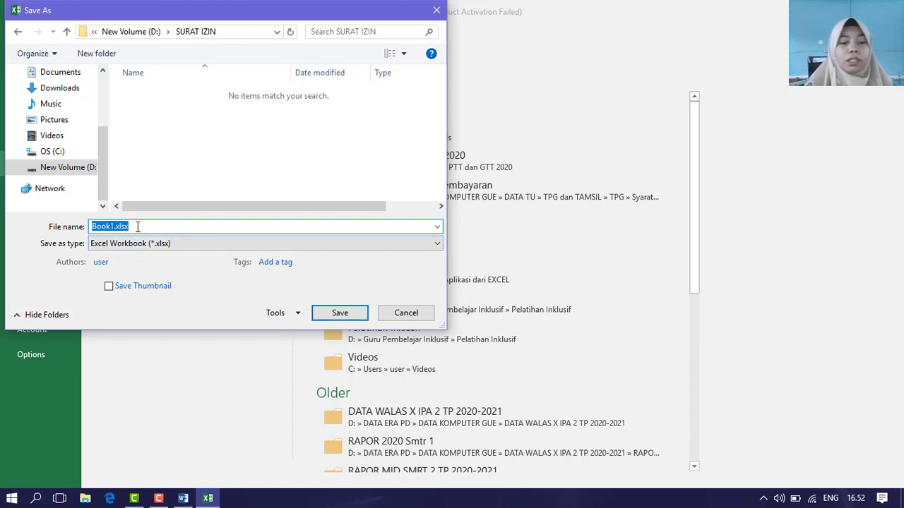
pyautogui.write('Surat I')
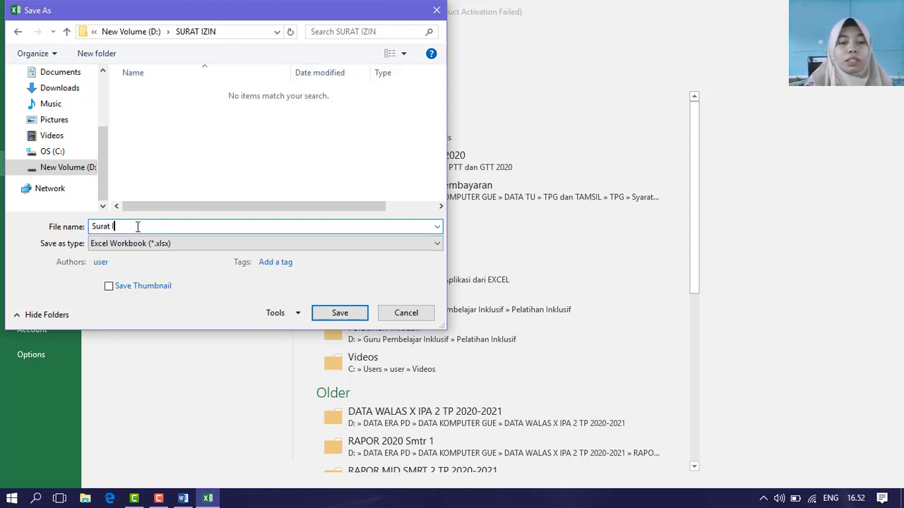
pyautogui.write('zin')
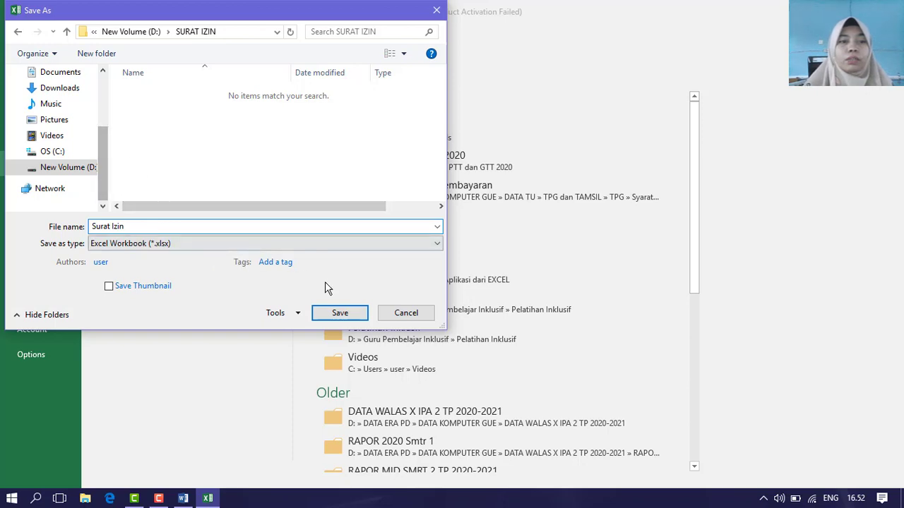
pyautogui.click(340, 313)
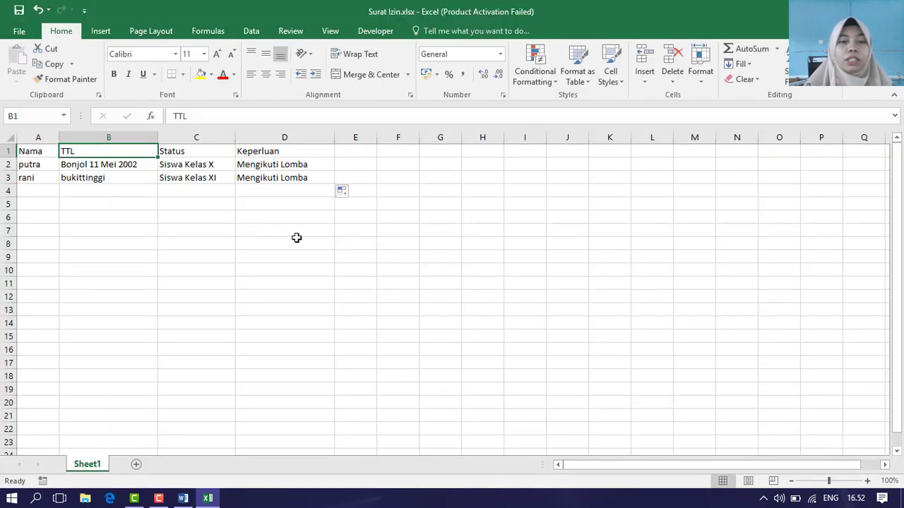
# Close Excel, then return to the letter and close the Mail Merge task pane
pyautogui.click(183, 499)
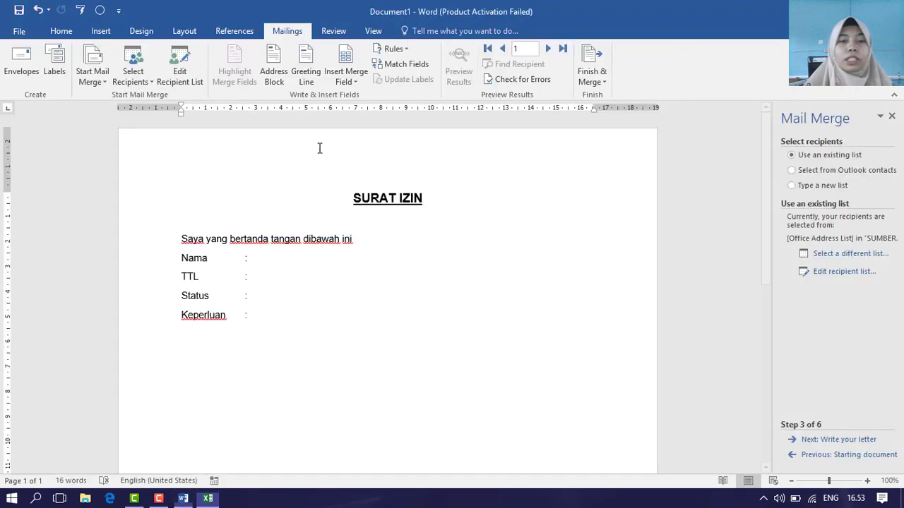
pyautogui.click(207, 499)
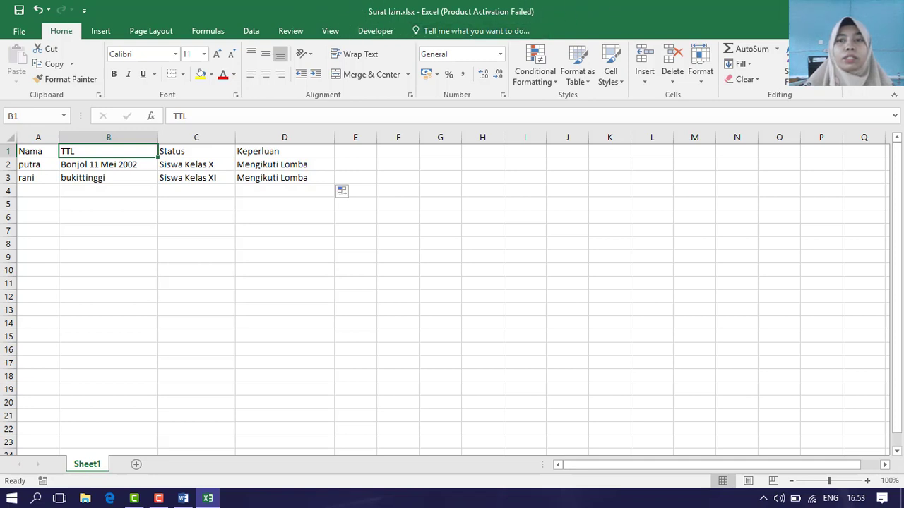
pyautogui.click(889, 10)
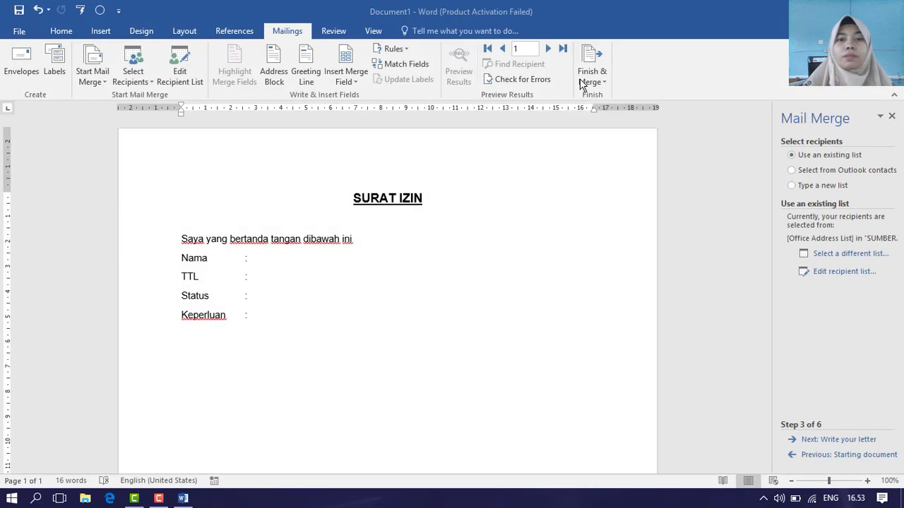
pyautogui.click(259, 263)
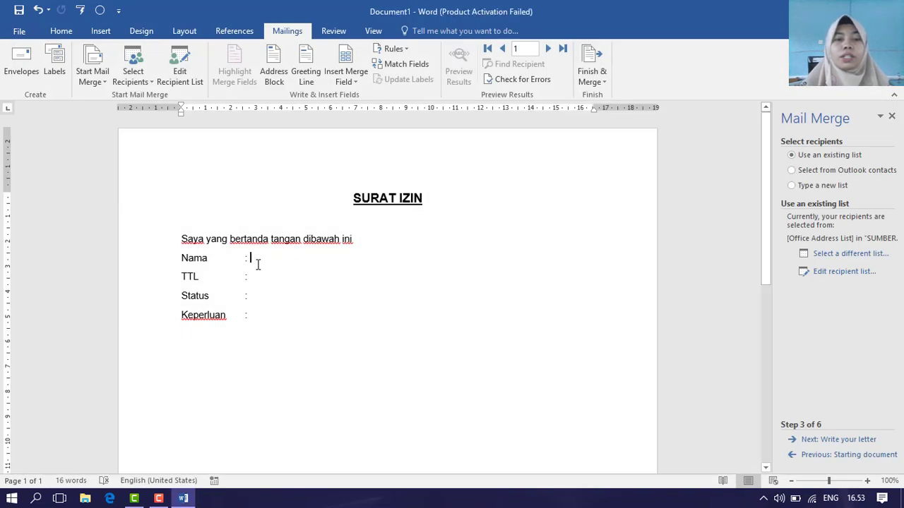
pyautogui.click(891, 118)
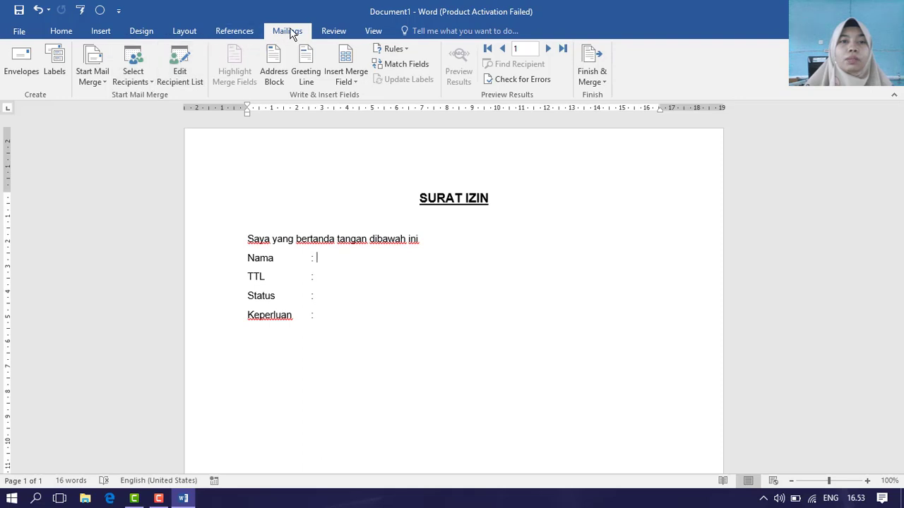
# Use an existing list, browse to D:\SURAT IZIN, and pick Surat Izin.xlsx as recipients
pyautogui.click(148, 81)
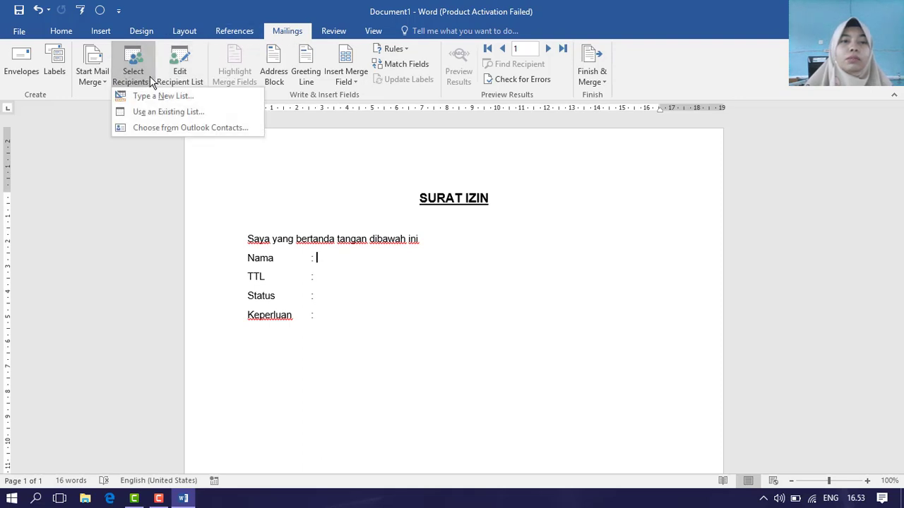
pyautogui.click(88, 84)
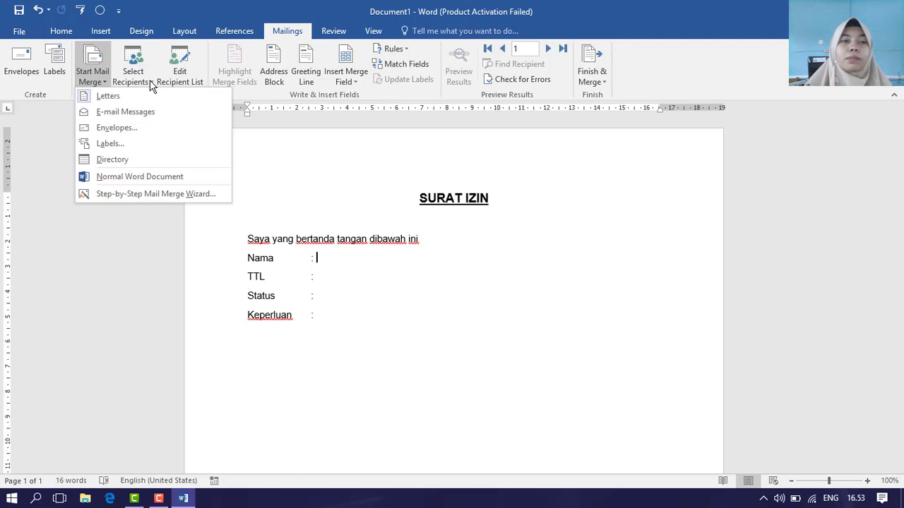
pyautogui.click(151, 85)
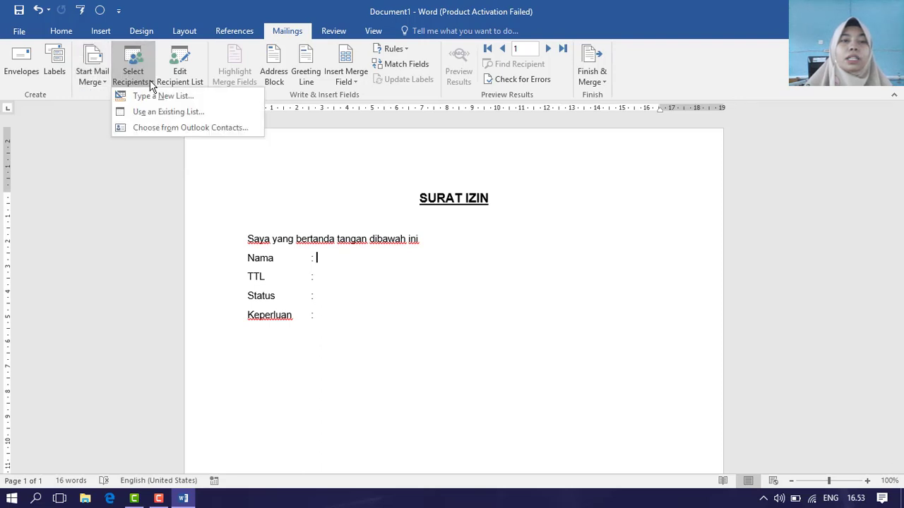
pyautogui.click(153, 112)
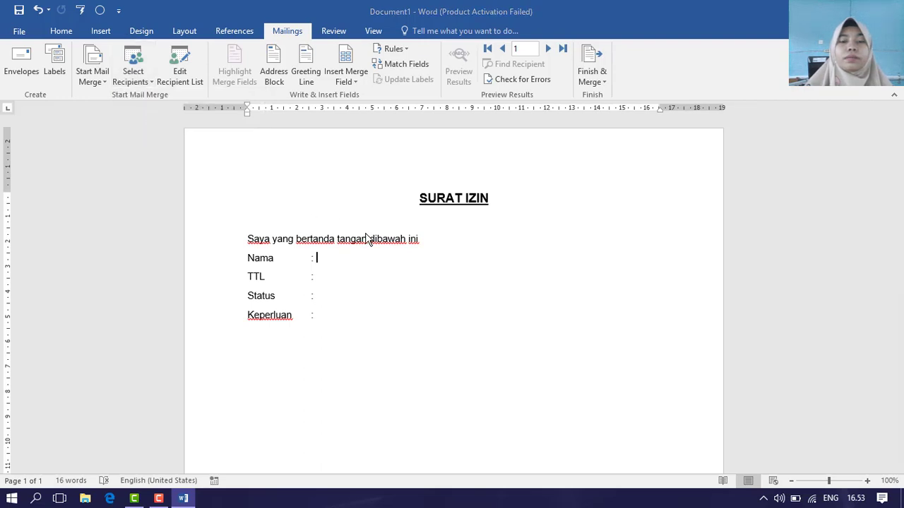
pyautogui.moveTo(110, 139); pyautogui.dragTo(114, 176)
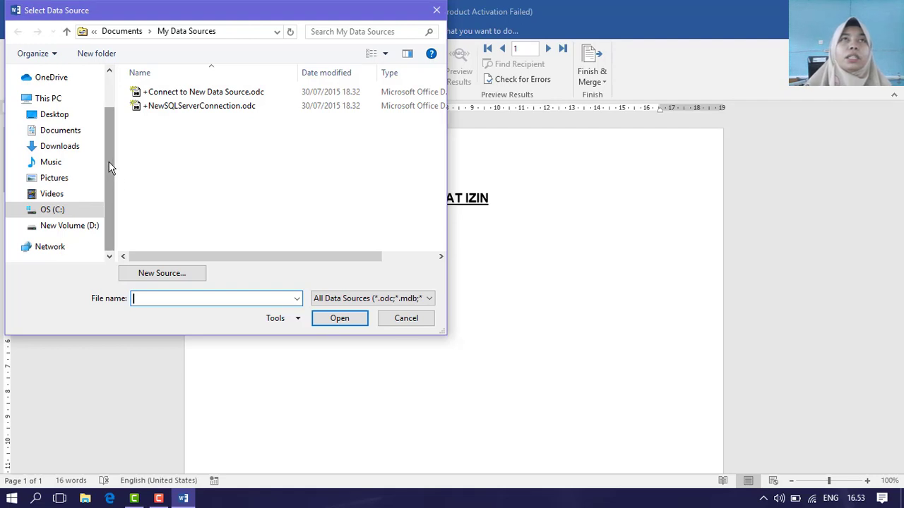
pyautogui.click(89, 225)
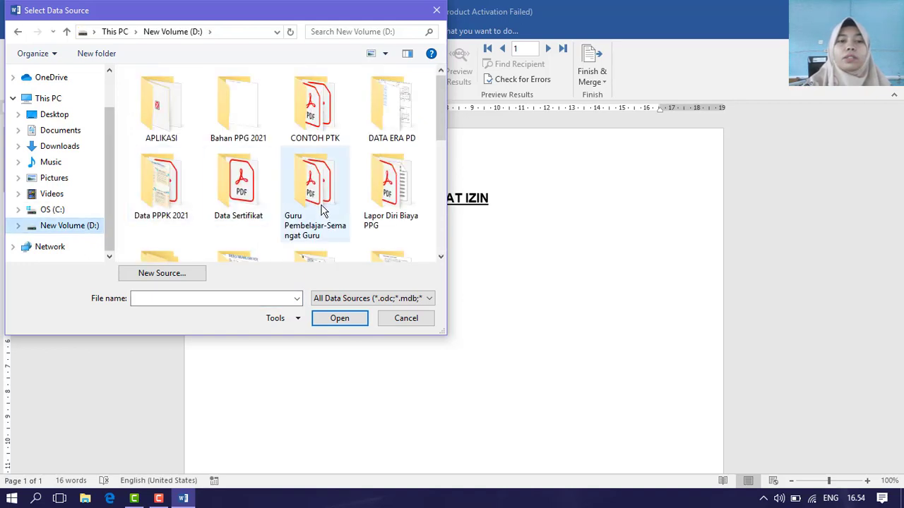
pyautogui.moveTo(441, 85); pyautogui.dragTo(440, 205)
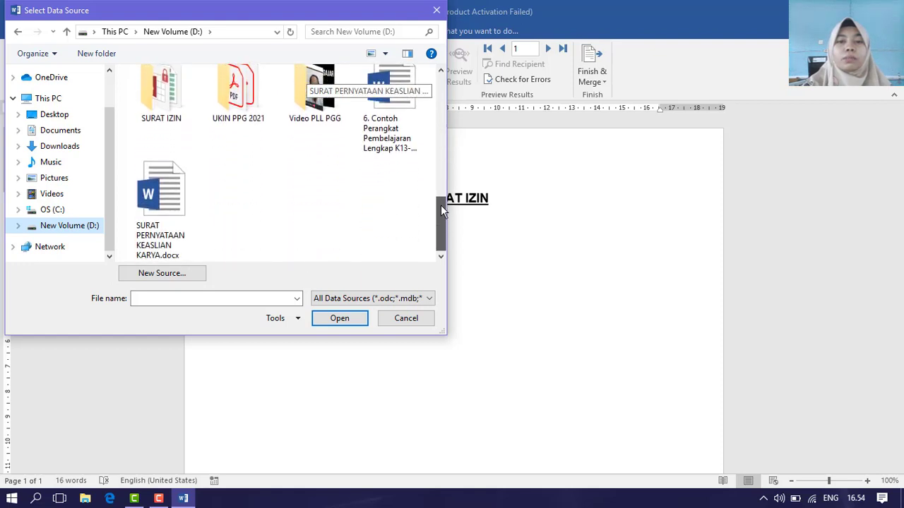
pyautogui.click(158, 109)
pyautogui.doubleClick(158, 109)
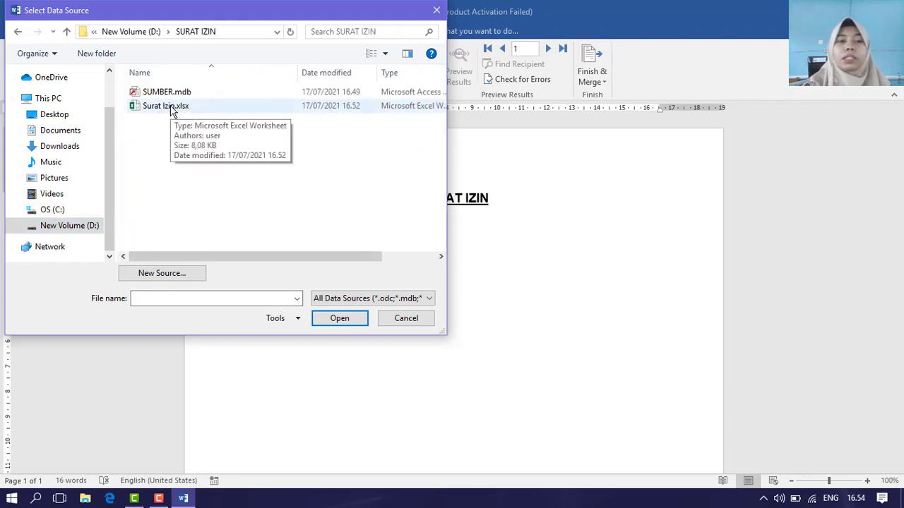
pyautogui.doubleClick(169, 107)
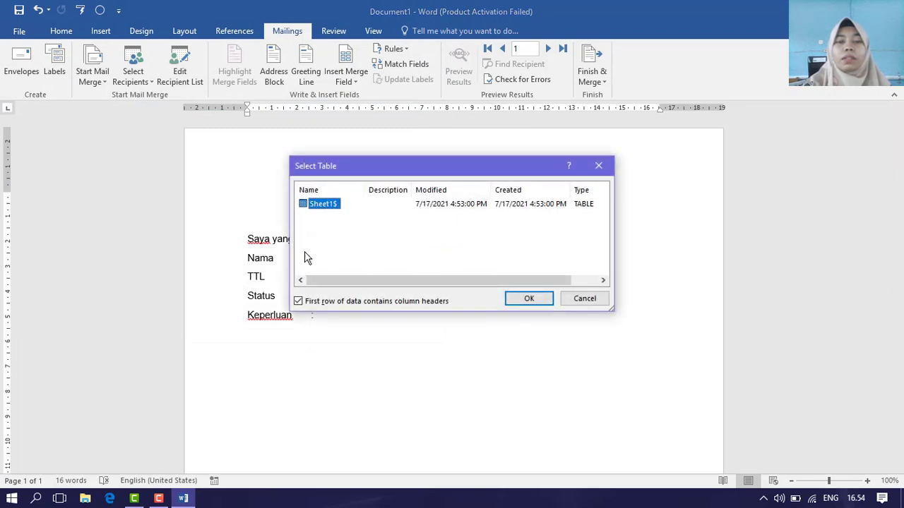
# Choose the Sheet1$ table of Surat Izin.xlsx with 'First row of data contains column headers' checked
pyautogui.moveTo(374, 175); pyautogui.dragTo(342, 142)
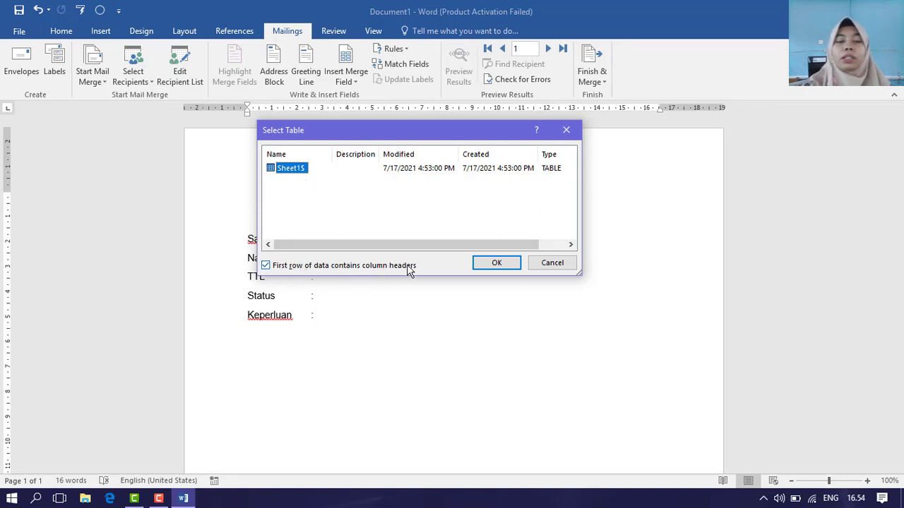
pyautogui.click(314, 268)
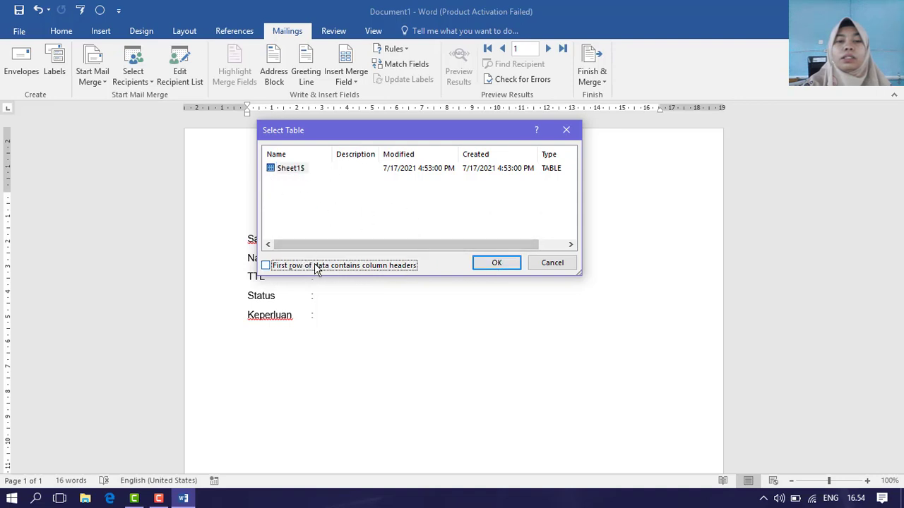
pyautogui.click(293, 170)
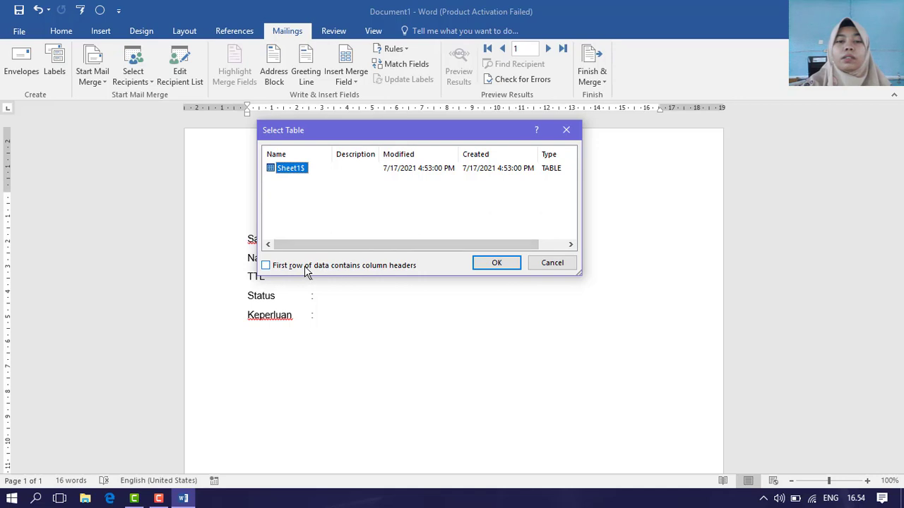
pyautogui.click(306, 269)
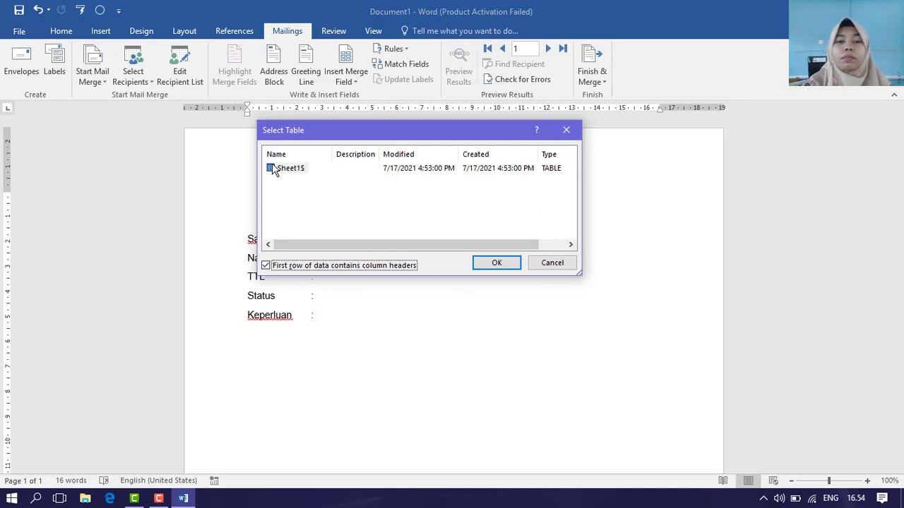
pyautogui.click(295, 173)
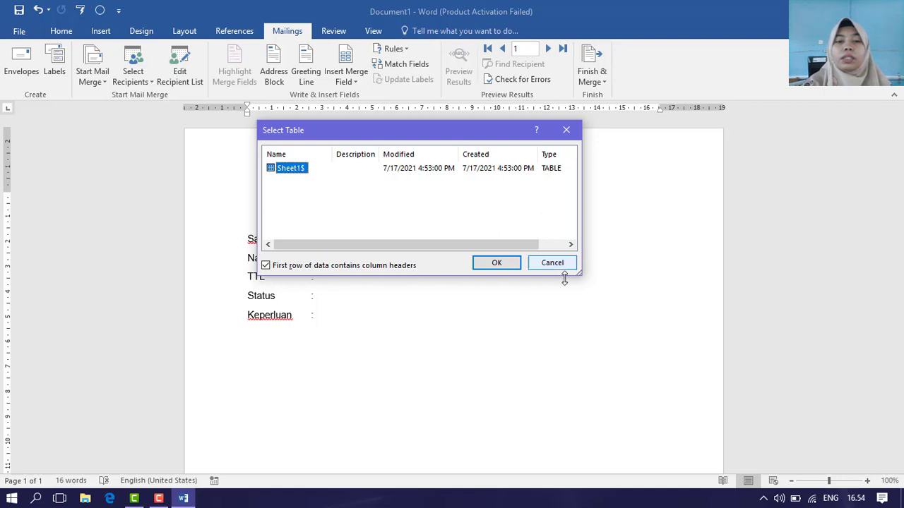
pyautogui.click(498, 265)
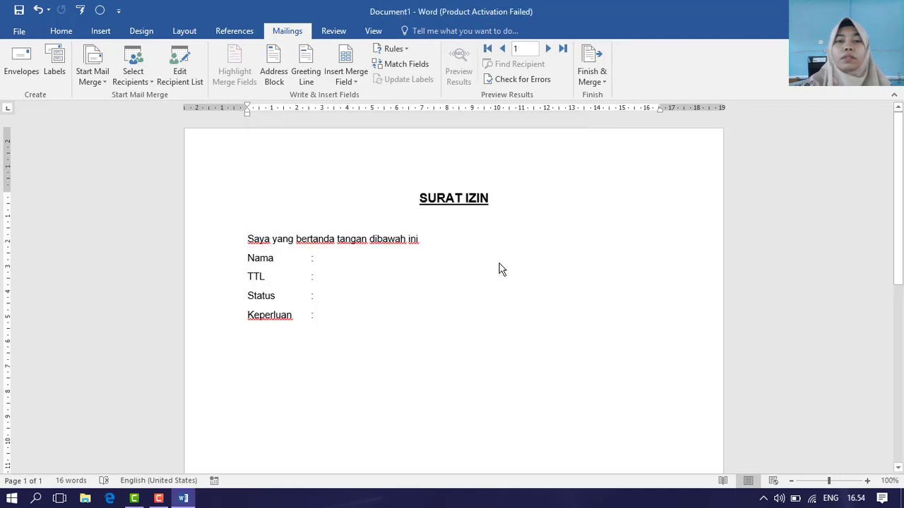
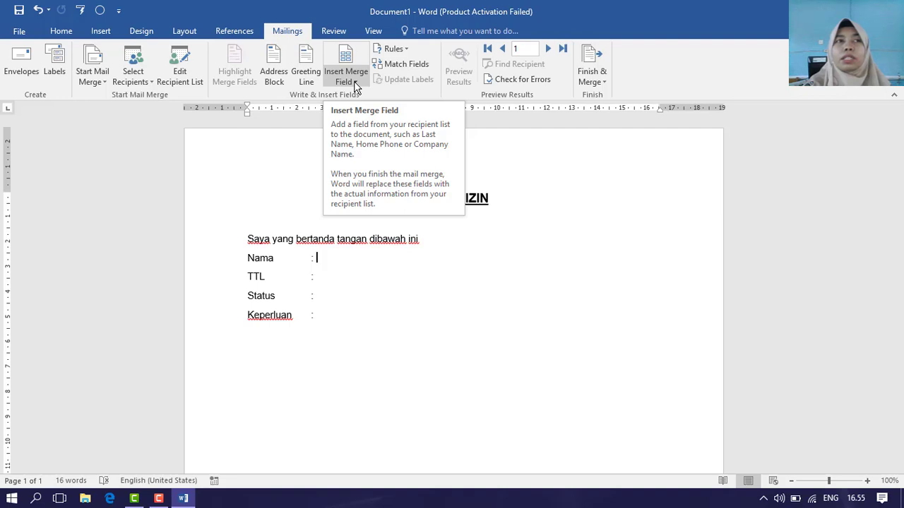
# Test-insert the Nama and TTL merge fields, then delete both again
pyautogui.click(356, 83)
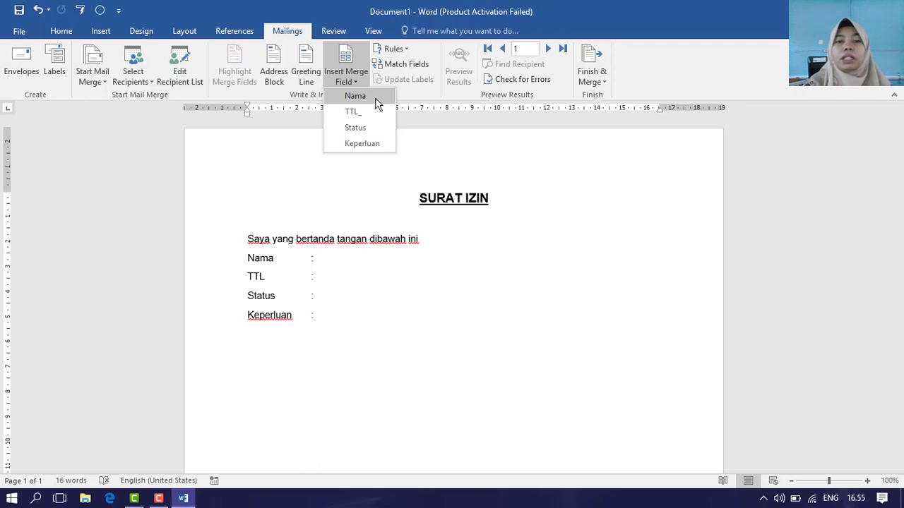
pyautogui.click(375, 99)
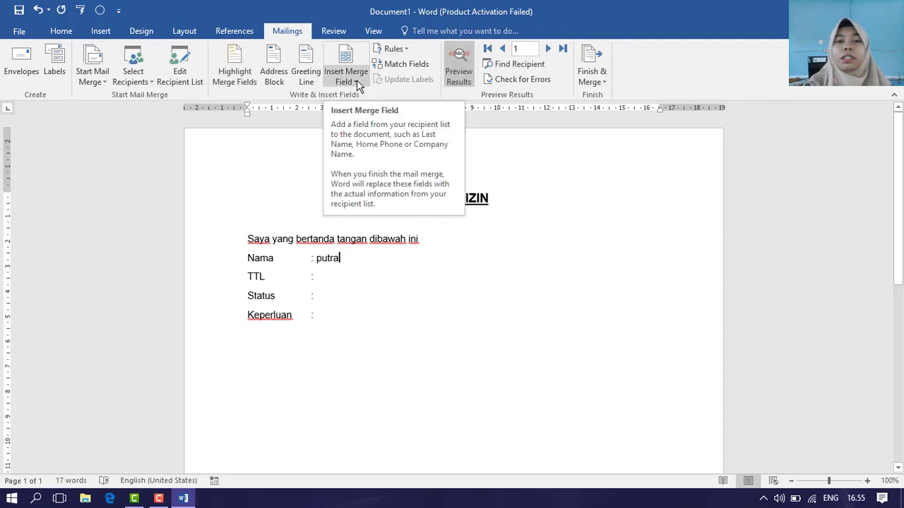
pyautogui.click(357, 80)
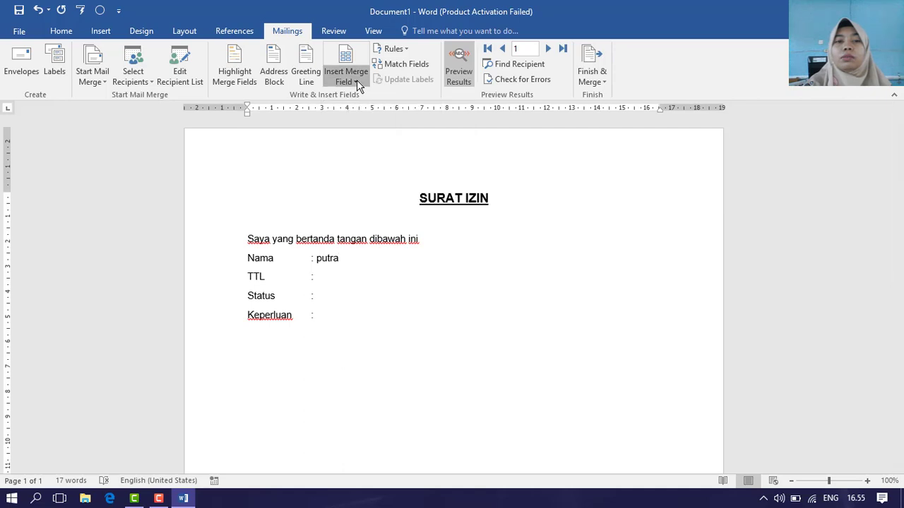
pyautogui.click(356, 80)
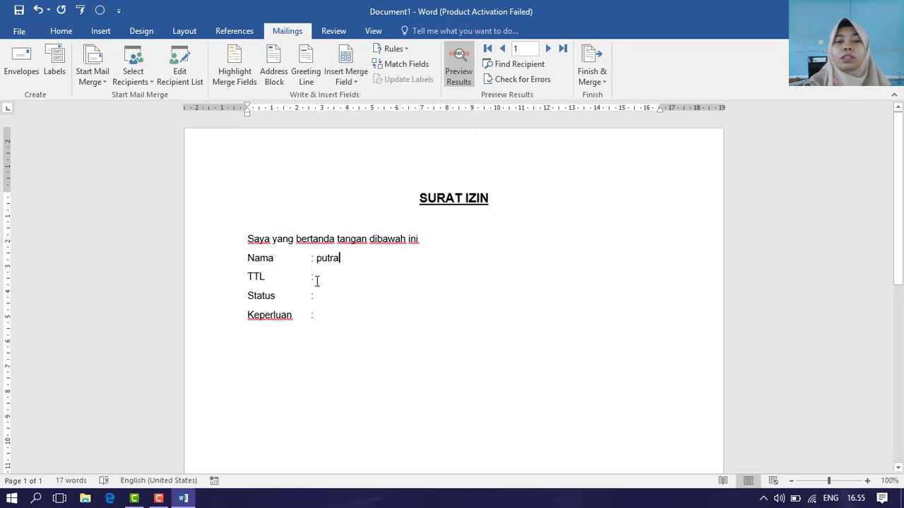
pyautogui.click(349, 81)
pyautogui.click(359, 115)
pyautogui.click(343, 282)
pyautogui.moveTo(420, 279); pyautogui.dragTo(316, 278)
pyautogui.press('Delete')
pyautogui.click(323, 260)
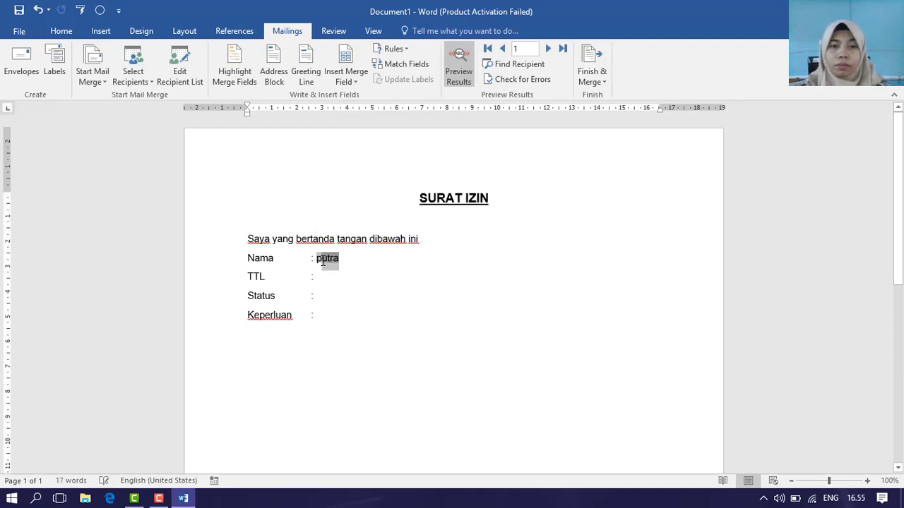
pyautogui.press('Delete')
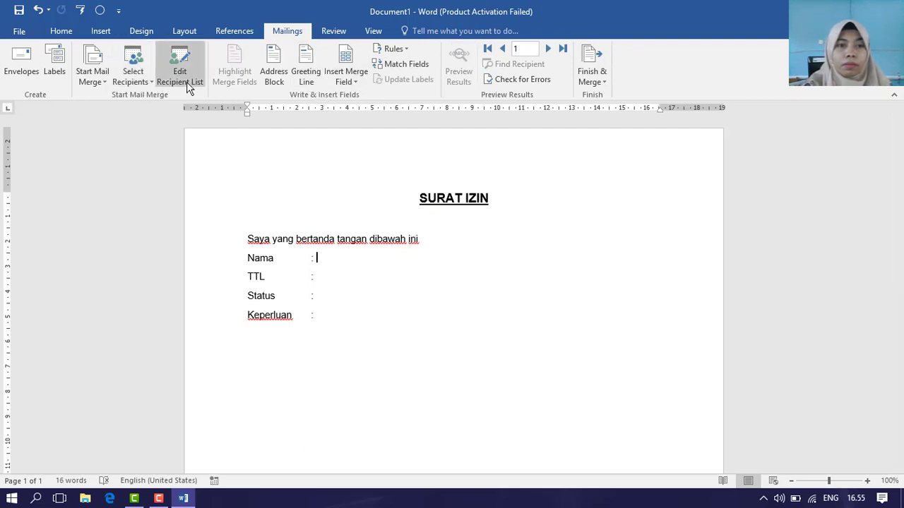
# Use D:\SURAT IZIN\Surat Izin.xlsx, table Sheet1$, as recipient list with headers option unticked
pyautogui.click(145, 81)
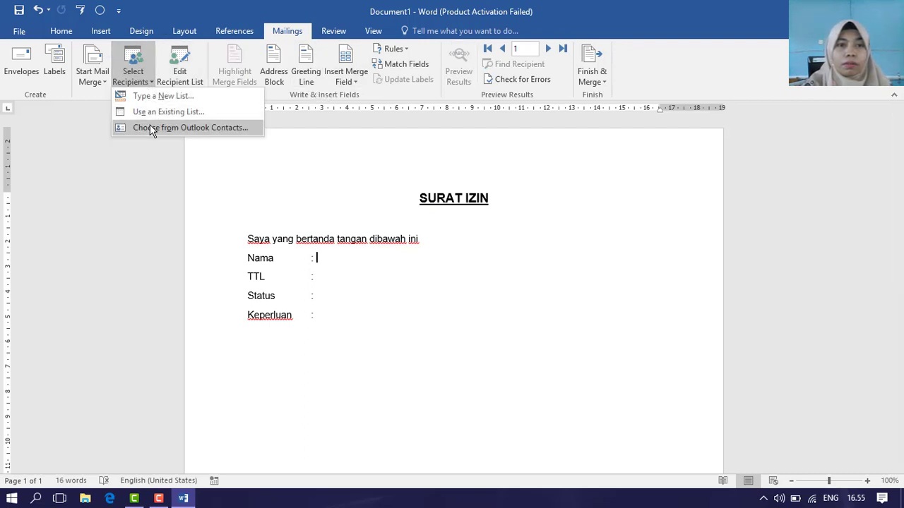
pyautogui.click(148, 111)
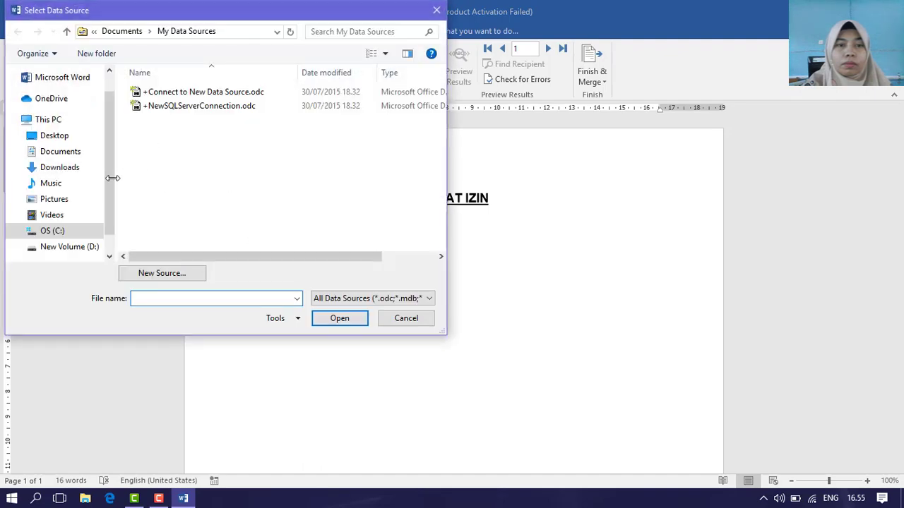
pyautogui.click(69, 247)
pyautogui.scroll(-5, 163, 209)
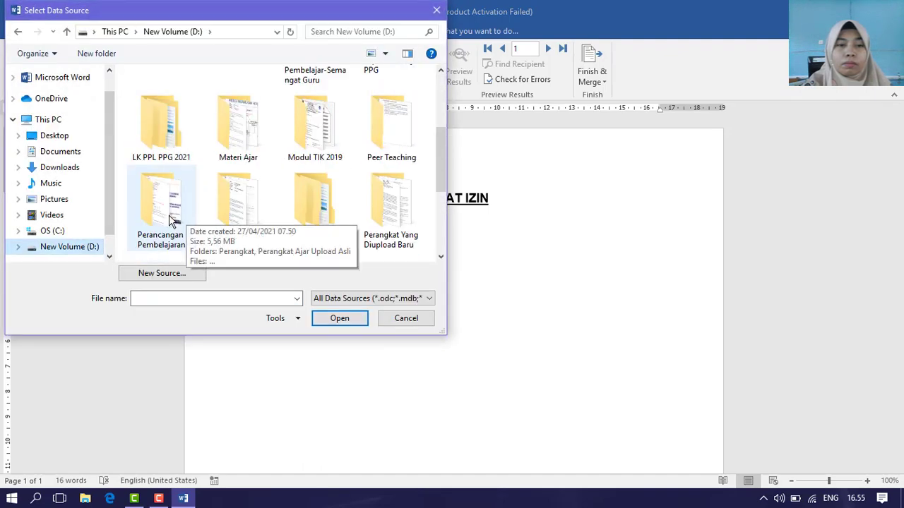
pyautogui.doubleClick(162, 209)
pyautogui.doubleClick(177, 115)
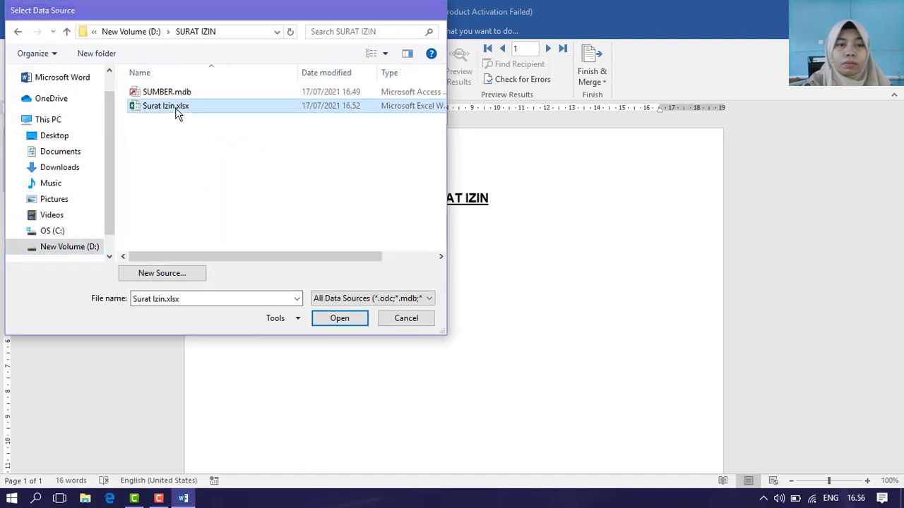
pyautogui.click(63, 128)
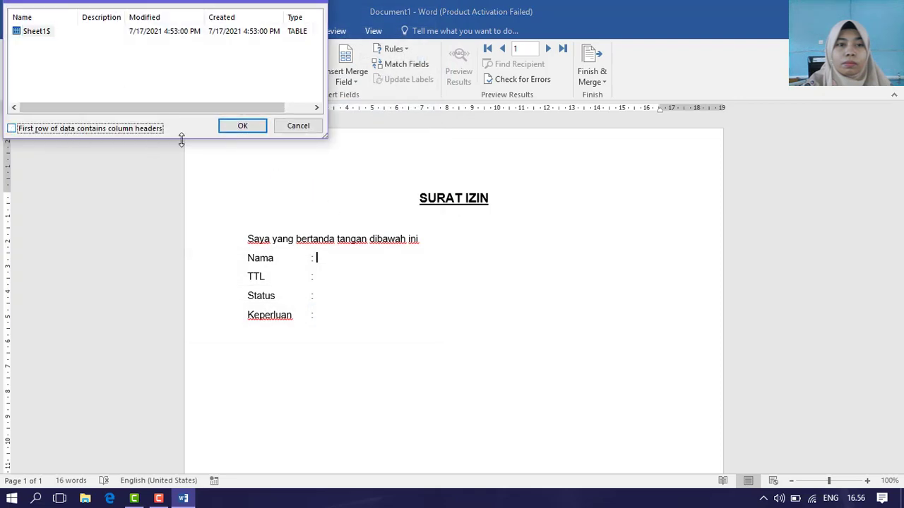
pyautogui.click(243, 131)
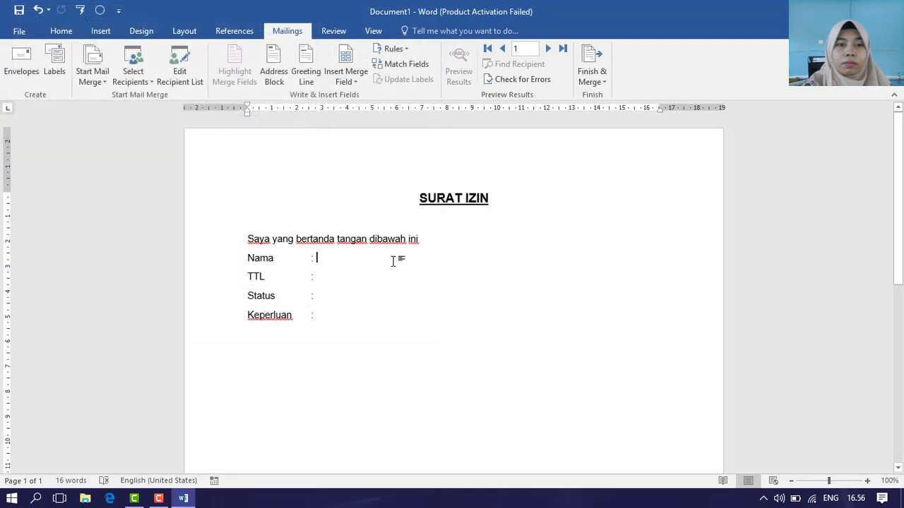
# Insert the Nama field once more, remove it, and select the letter from title to Keperluan
pyautogui.click(346, 78)
pyautogui.click(353, 95)
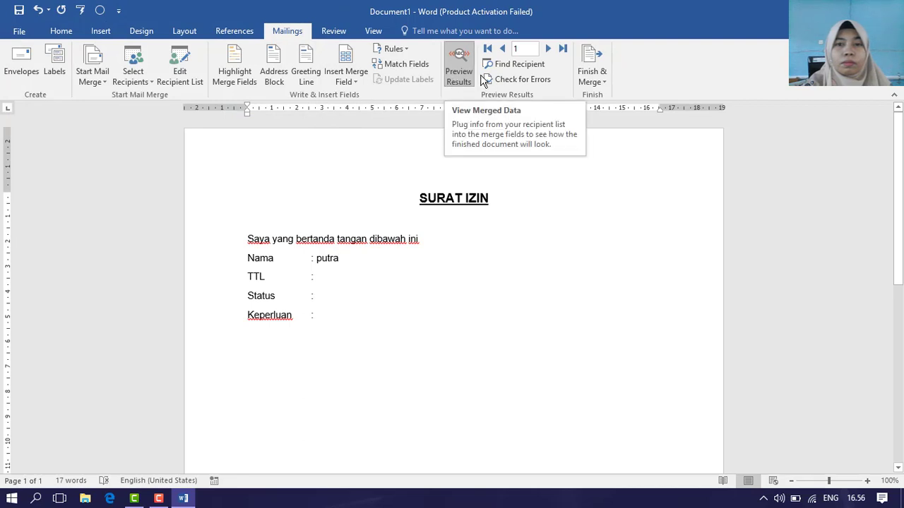
pyautogui.click(94, 83)
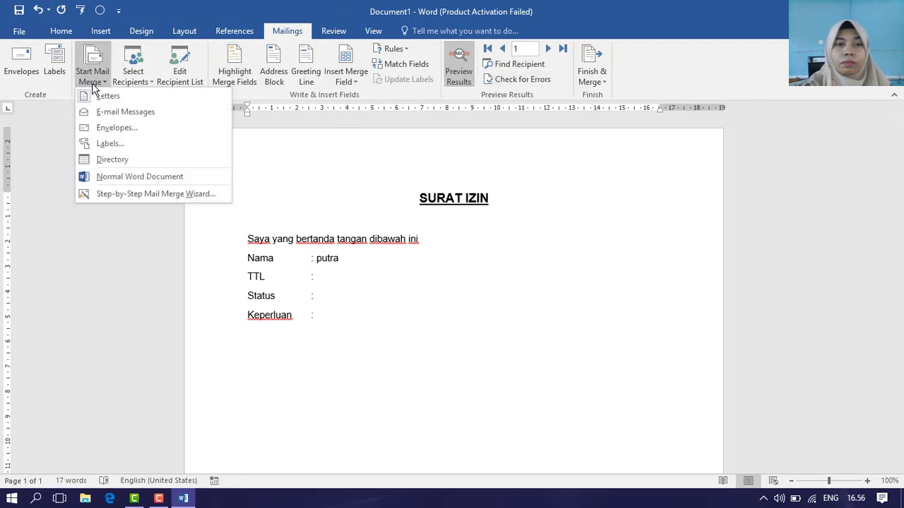
pyautogui.click(136, 84)
pyautogui.click(333, 195)
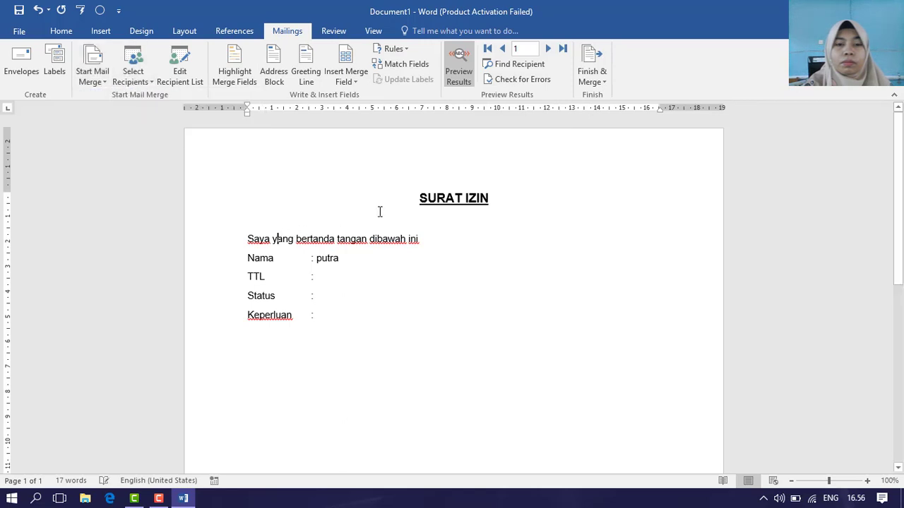
pyautogui.click(357, 256)
pyautogui.press('BackSpace')
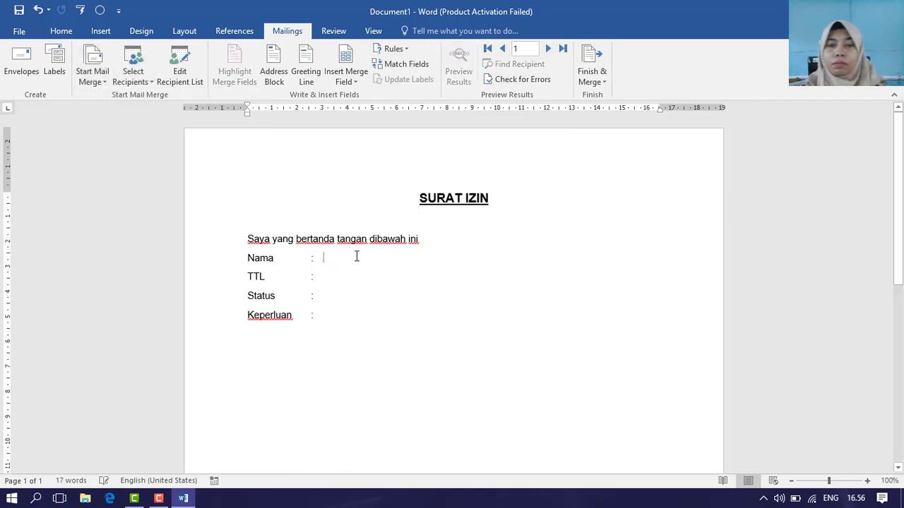
pyautogui.moveTo(418, 198); pyautogui.dragTo(327, 320)
pyautogui.hotkey('ctrl', 'c')
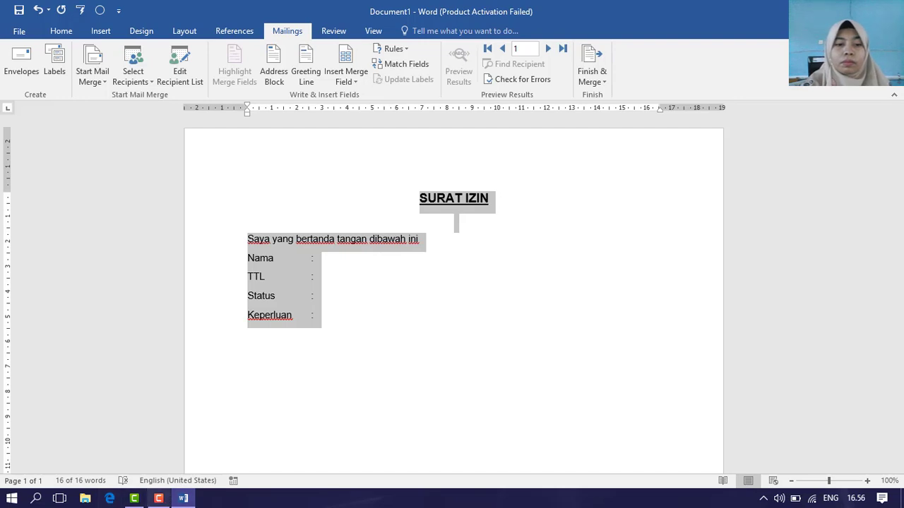
# Create a new blank document and paste the letter text into it
pyautogui.hotkey('ctrl', 'n')
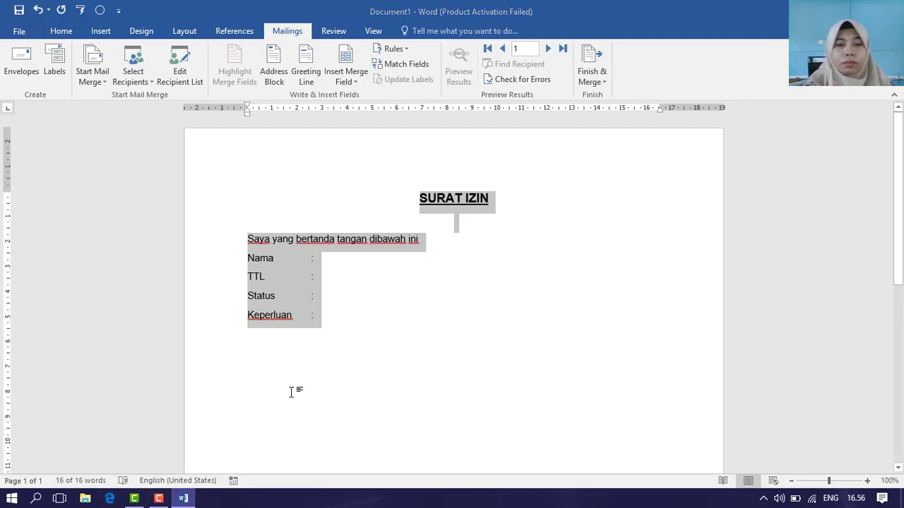
pyautogui.hotkey('ctrl', 'v')
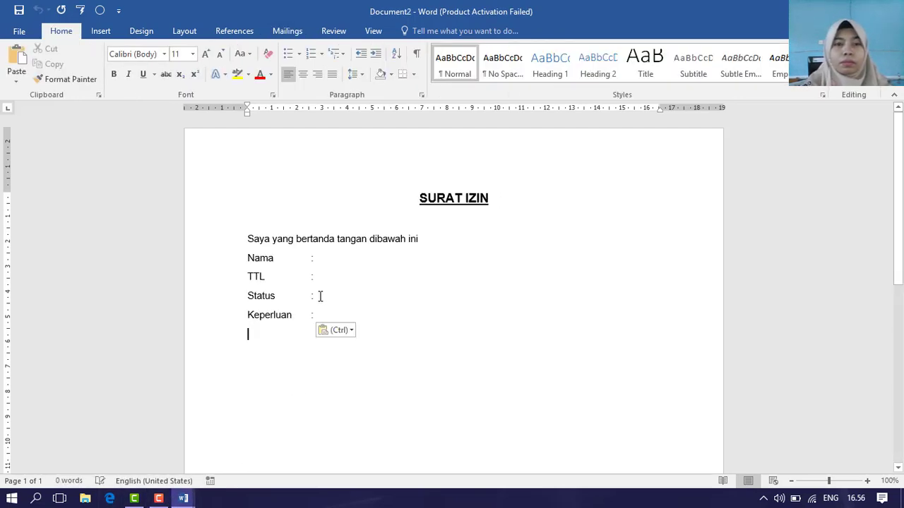
pyautogui.click(341, 258)
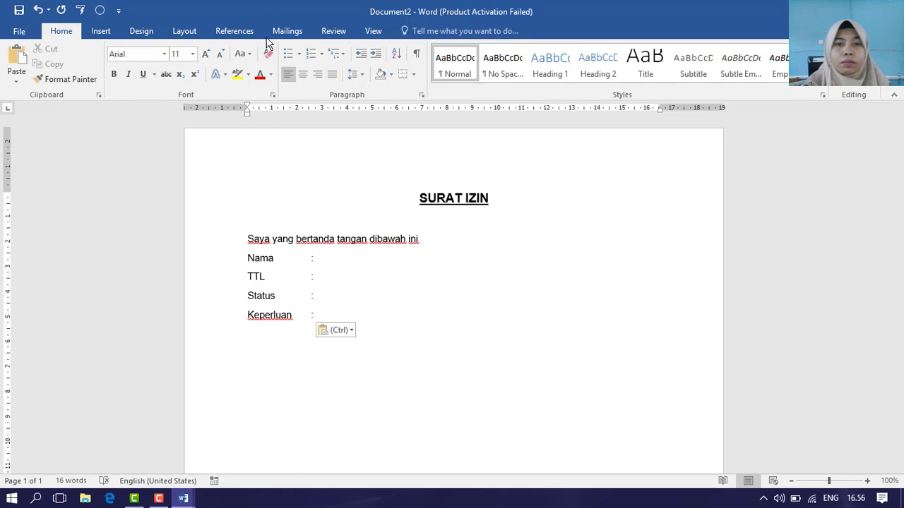
# On the Mailings tab, bring up the Select Recipients source choices
pyautogui.click(287, 31)
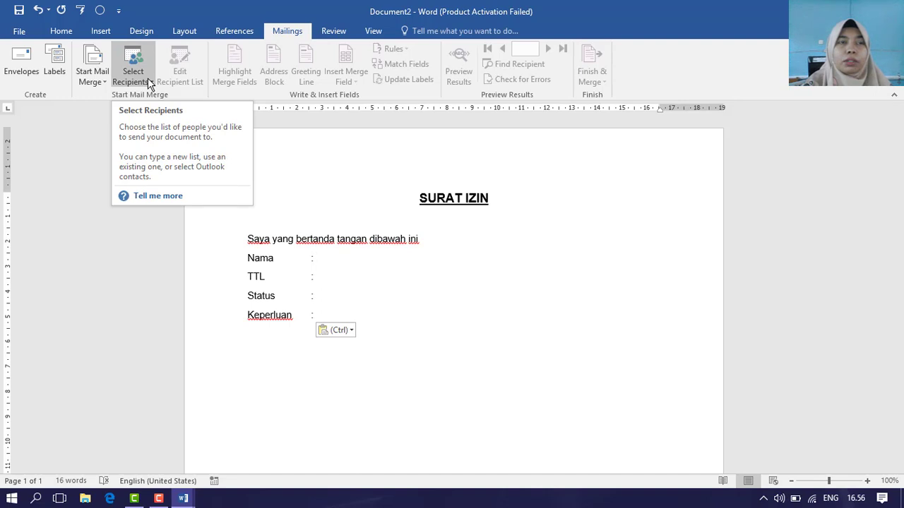
pyautogui.click(102, 80)
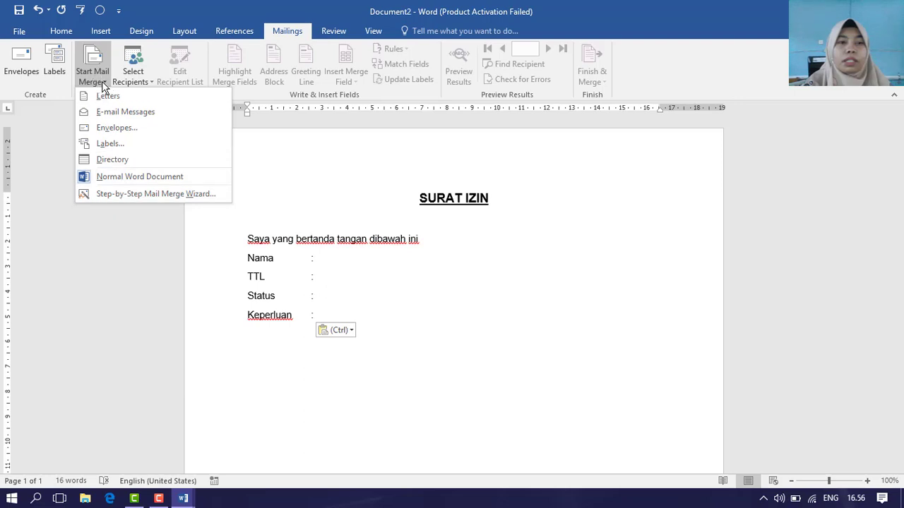
pyautogui.click(149, 83)
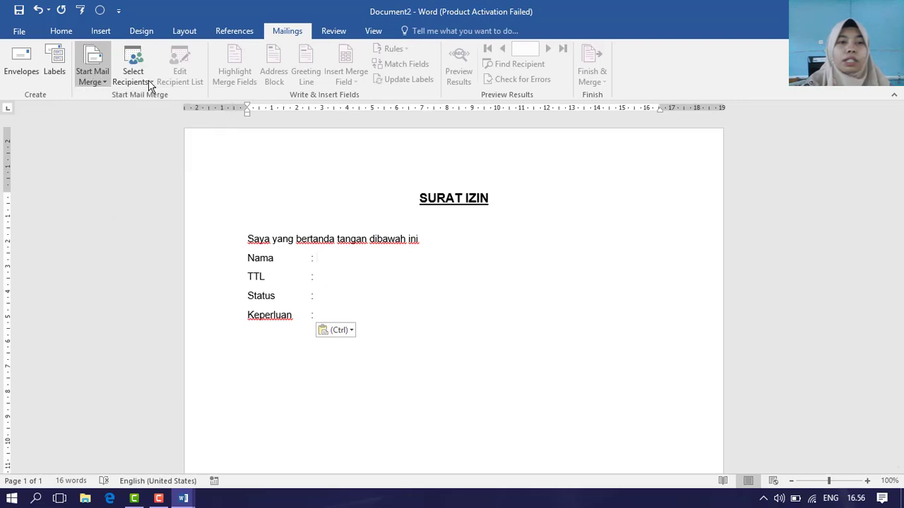
pyautogui.click(150, 82)
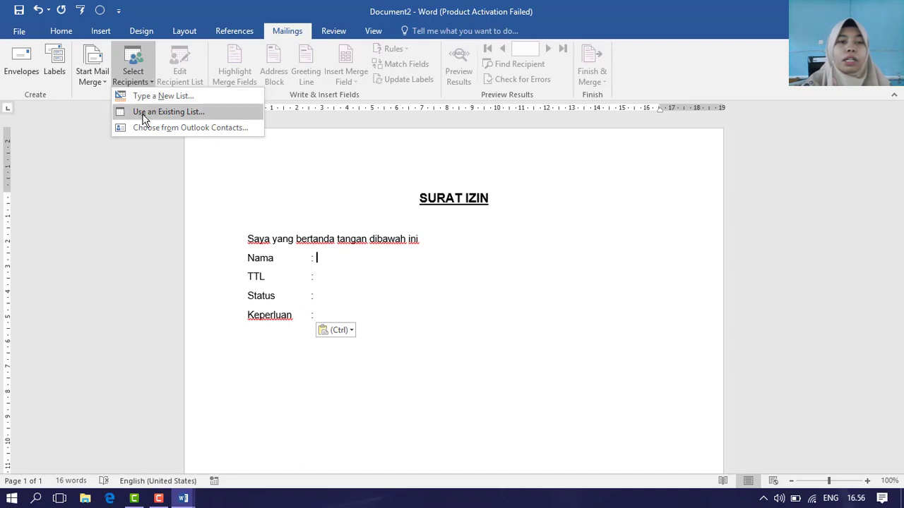
# Choose an existing list and open Surat Izin.xlsx from D:\SURAT IZIN
pyautogui.click(176, 113)
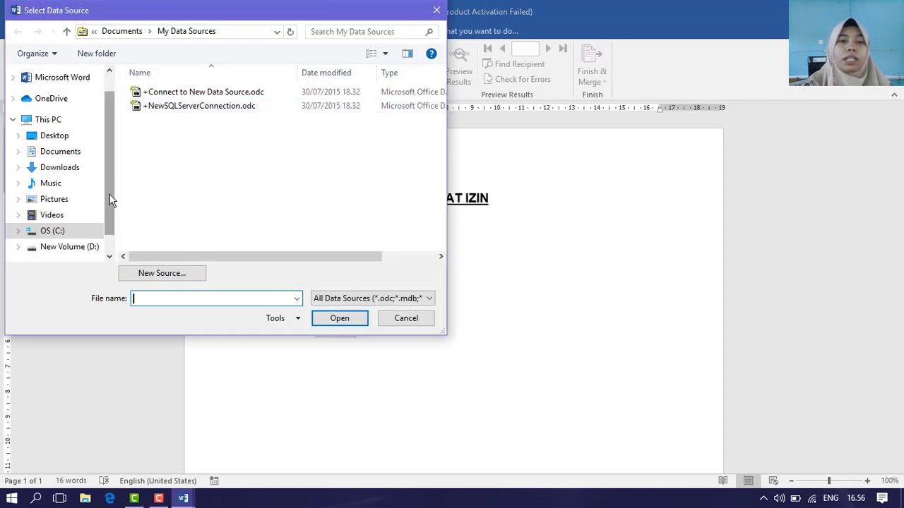
pyautogui.scroll(-1, 103, 219)
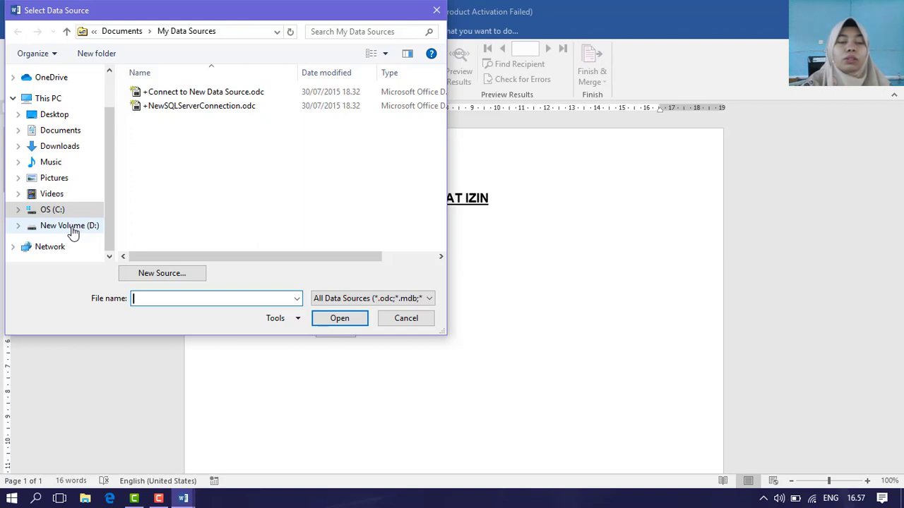
pyautogui.click(72, 230)
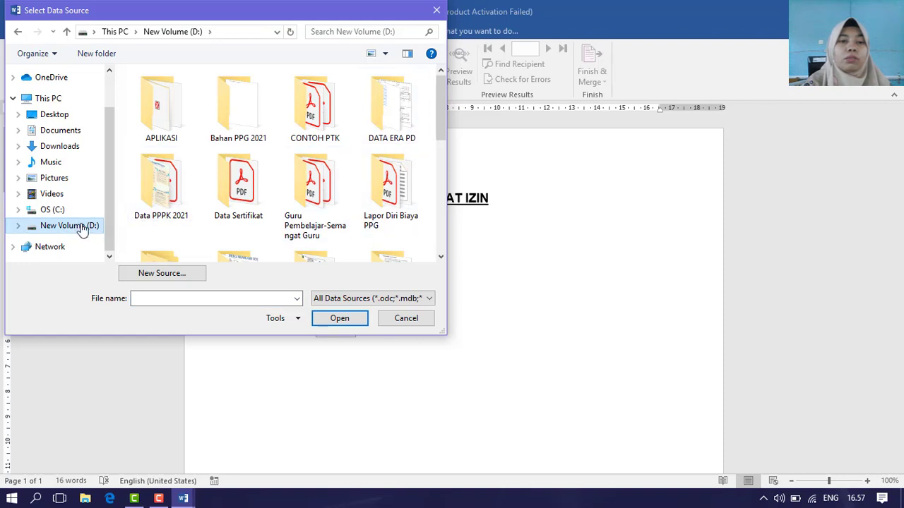
pyautogui.moveTo(441, 94); pyautogui.dragTo(437, 223)
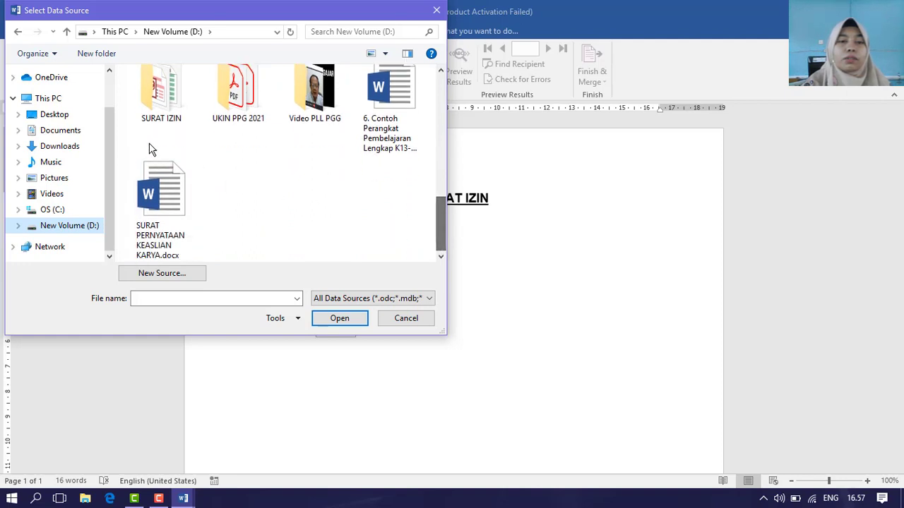
pyautogui.doubleClick(166, 118)
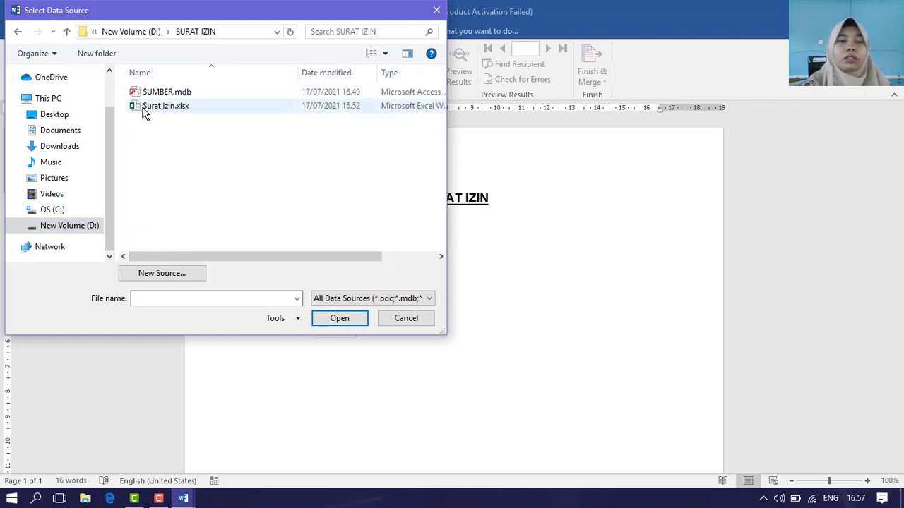
pyautogui.click(145, 113)
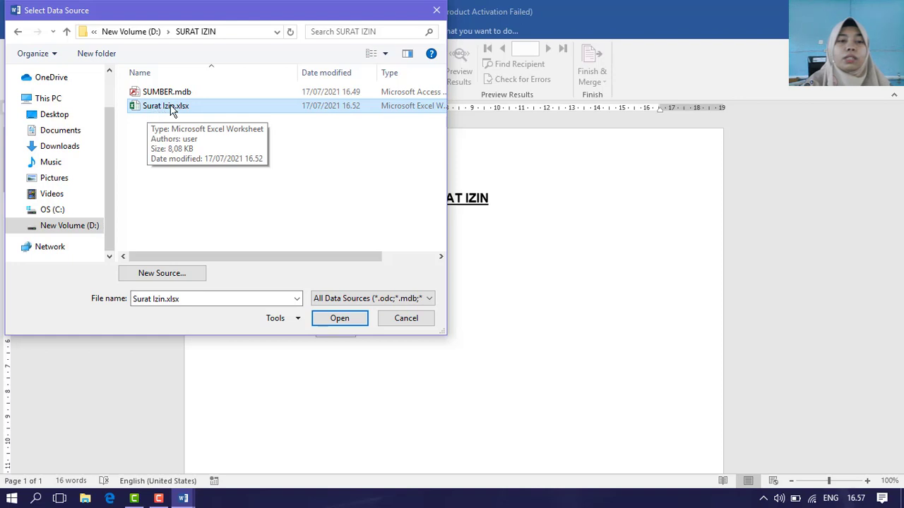
pyautogui.click(334, 316)
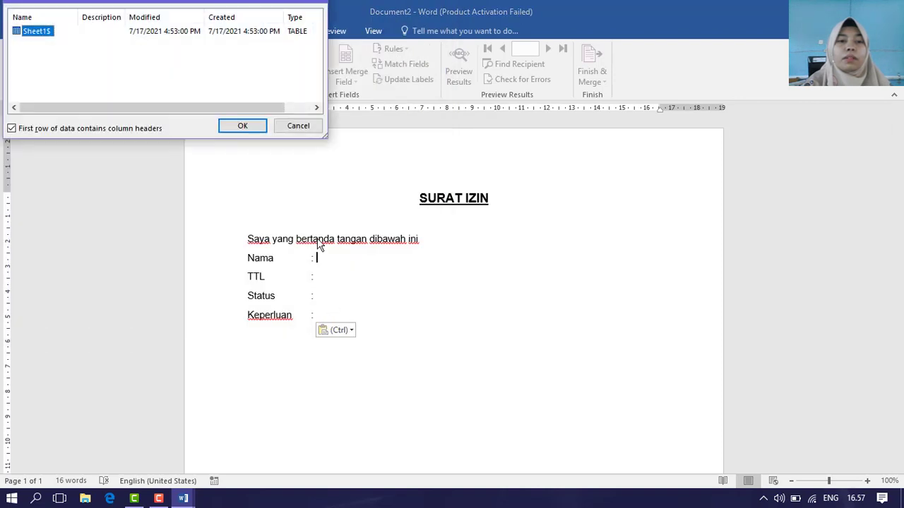
# Confirm the Sheet1$ table with 'First row of data contains column headers' unchecked
pyautogui.moveTo(80, 10); pyautogui.dragTo(215, 101)
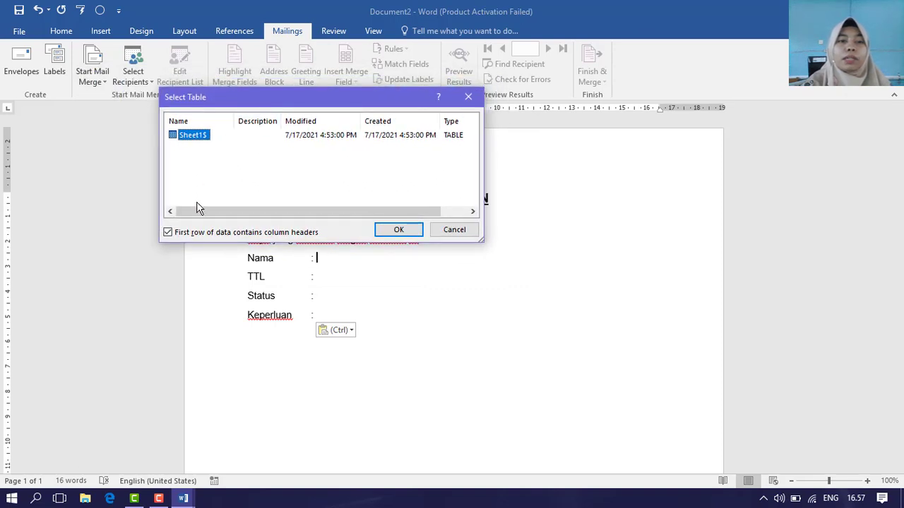
pyautogui.click(168, 233)
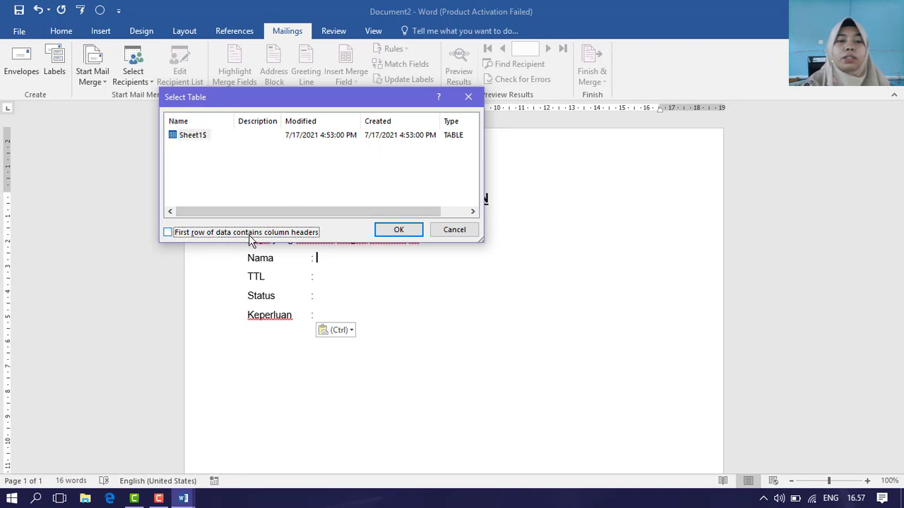
pyautogui.click(399, 230)
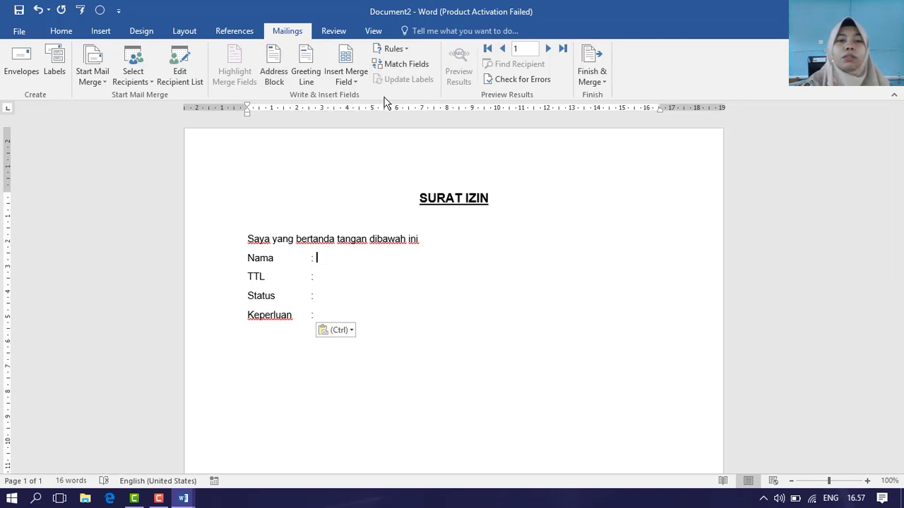
pyautogui.click(356, 82)
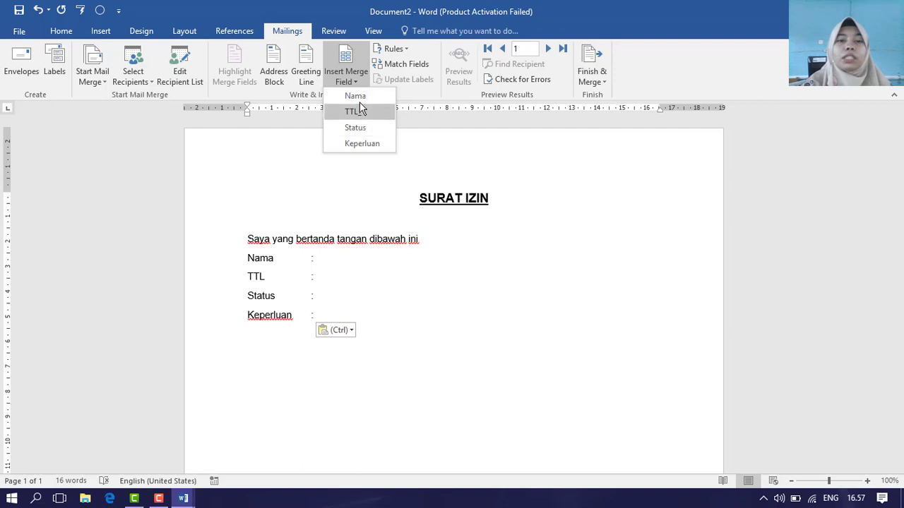
# Insert «Nama», «TTL_», «Status» and «Keperluan» after the colons on their matching lines
pyautogui.click(322, 258)
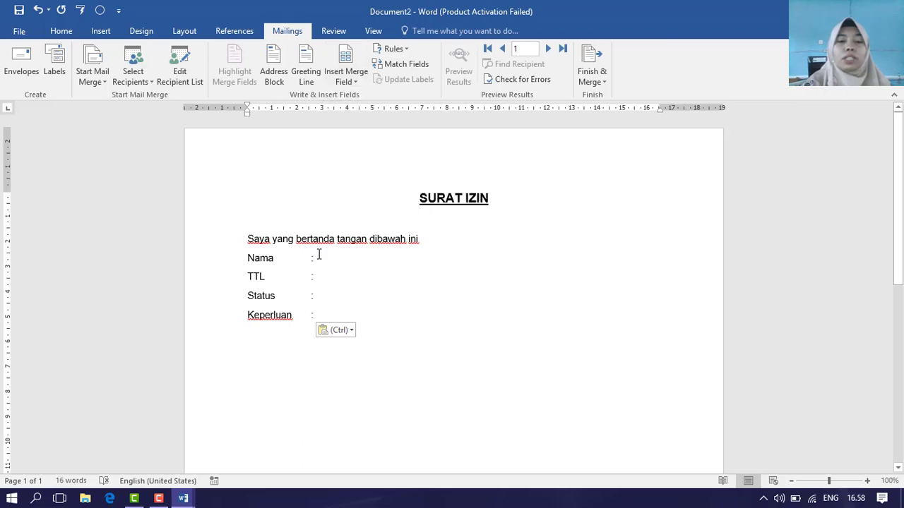
pyautogui.click(355, 85)
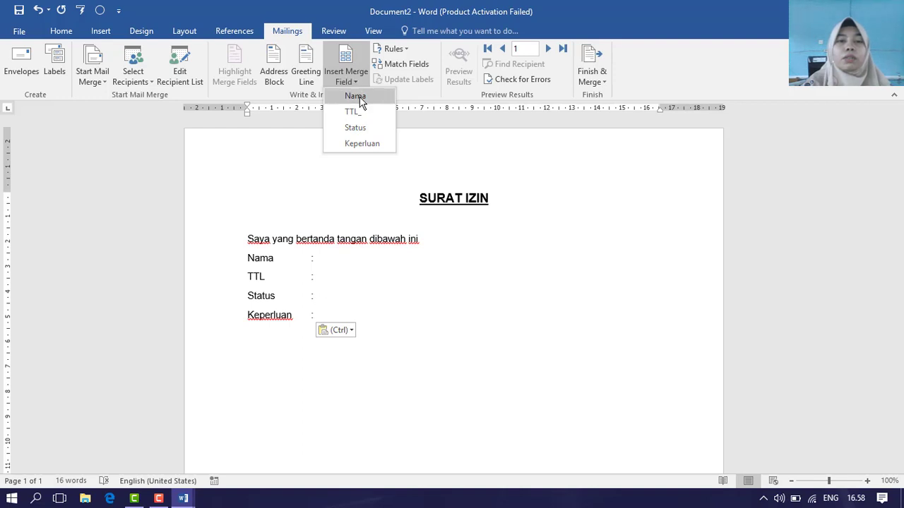
pyautogui.click(357, 96)
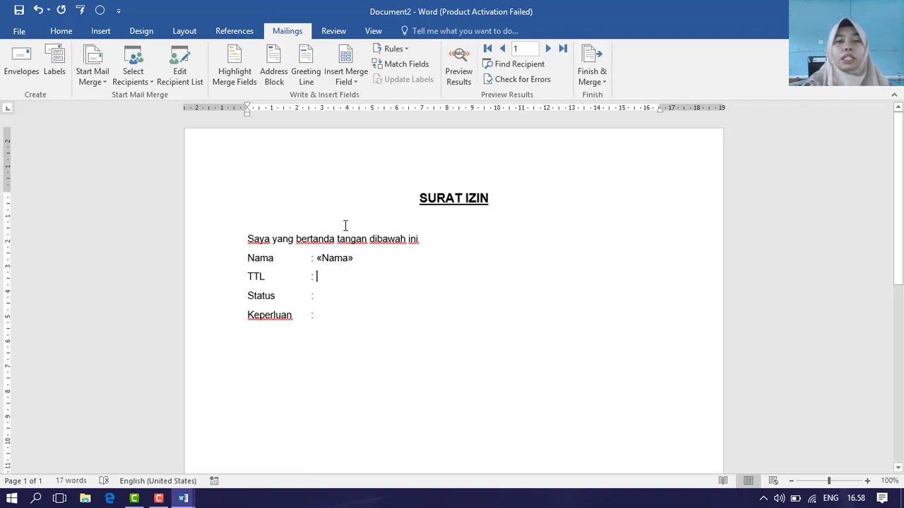
pyautogui.click(356, 82)
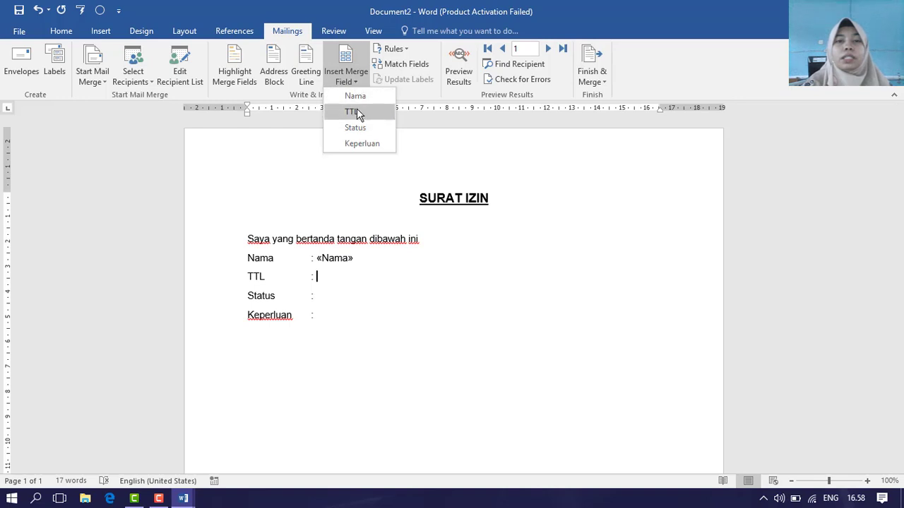
pyautogui.click(355, 112)
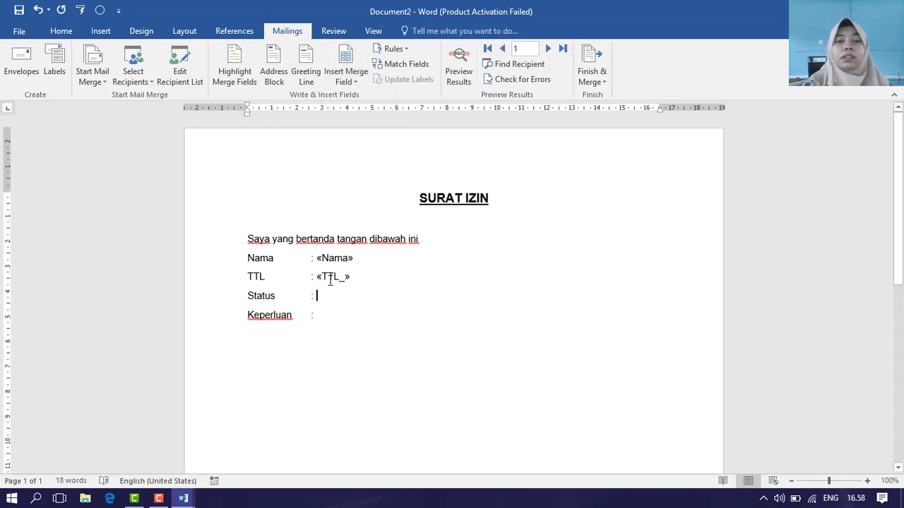
pyautogui.click(355, 82)
pyautogui.click(363, 128)
pyautogui.click(319, 315)
pyautogui.click(346, 77)
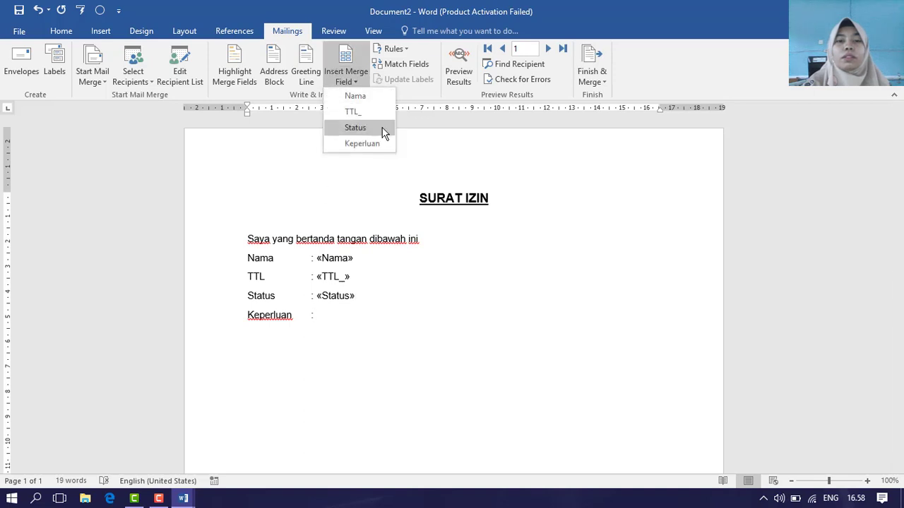
pyautogui.click(370, 144)
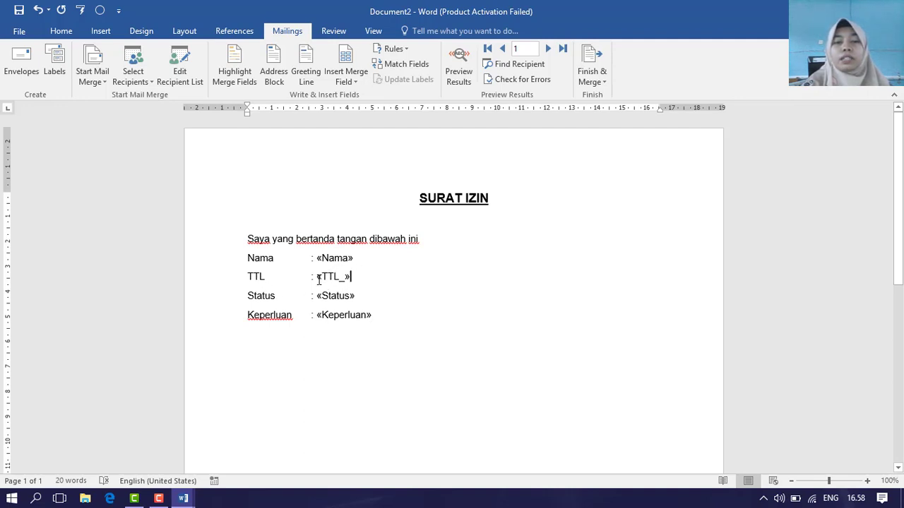
pyautogui.click(317, 277)
pyautogui.click(357, 278)
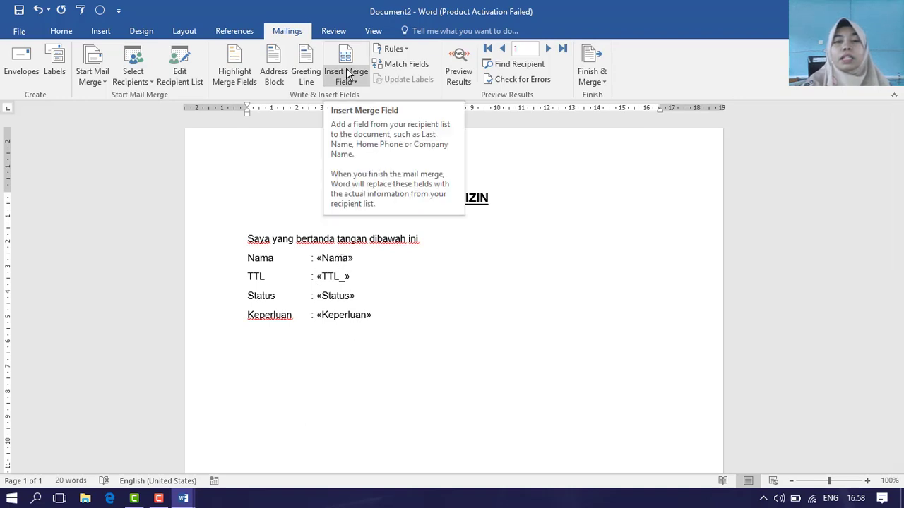
# Preview the merged letter with the first recipient, then the second
pyautogui.click(461, 75)
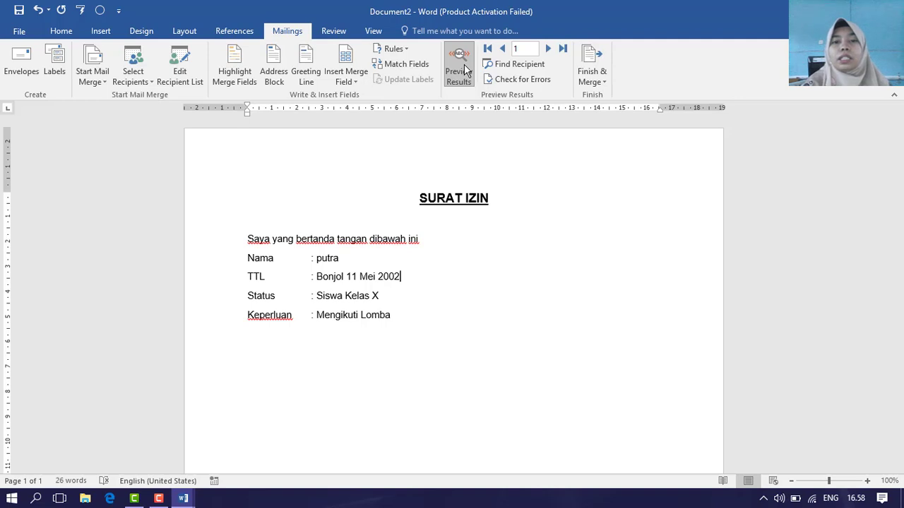
pyautogui.click(549, 49)
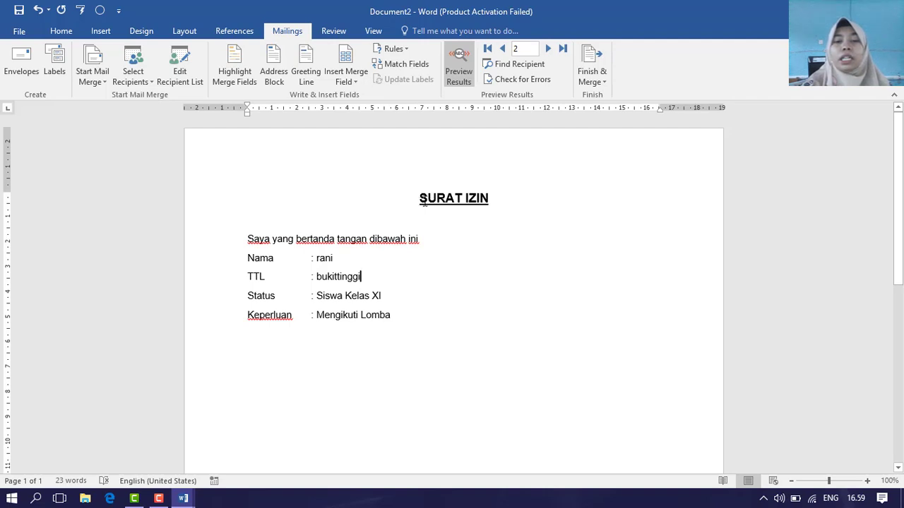
pyautogui.click(149, 82)
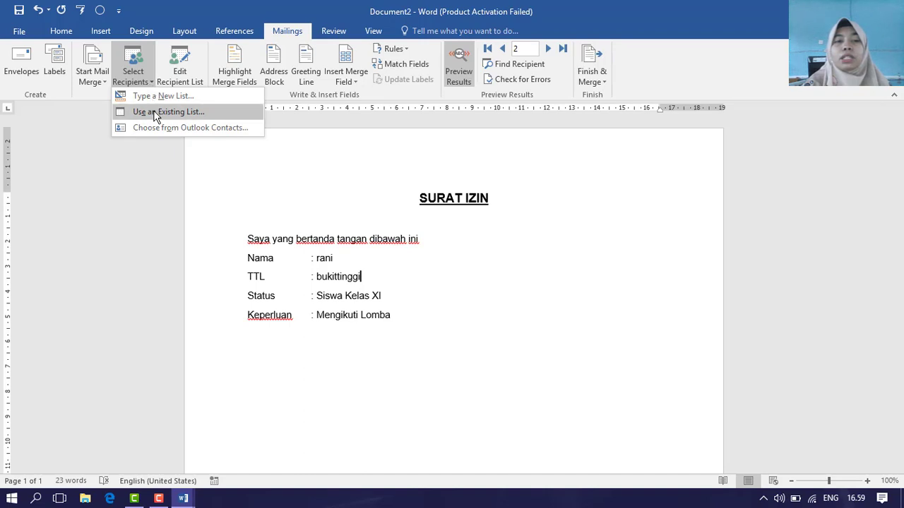
# Open and close the Start Mail Merge types, then show the Finish & Merge options
pyautogui.click(104, 83)
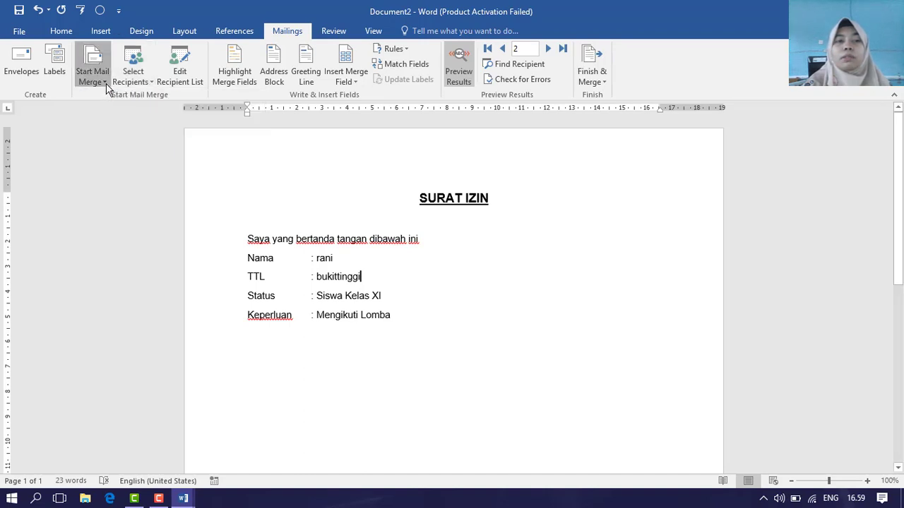
pyautogui.click(106, 82)
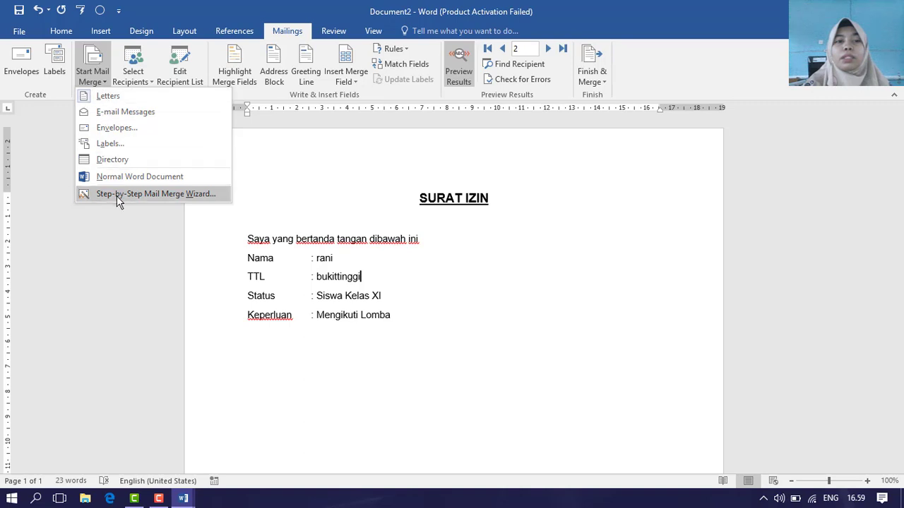
pyautogui.click(457, 200)
pyautogui.click(599, 82)
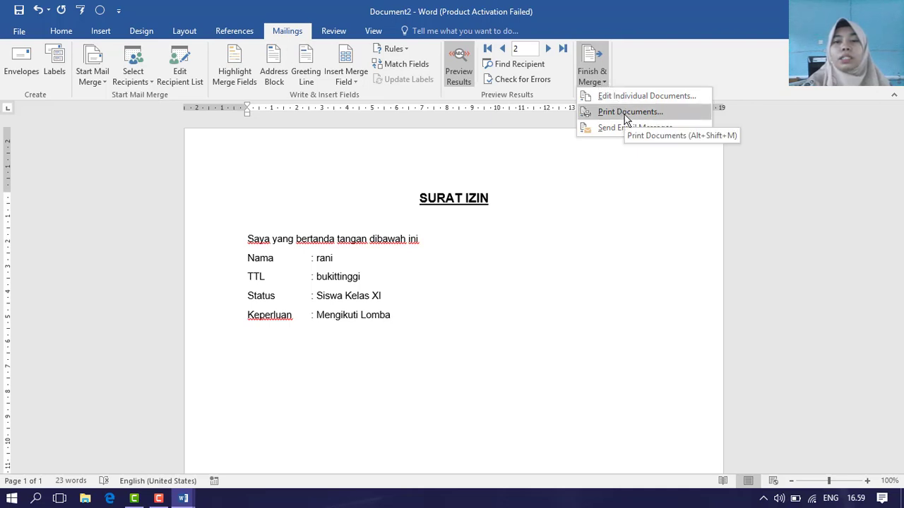
# Send all merged records to print via Print Documents
pyautogui.click(625, 113)
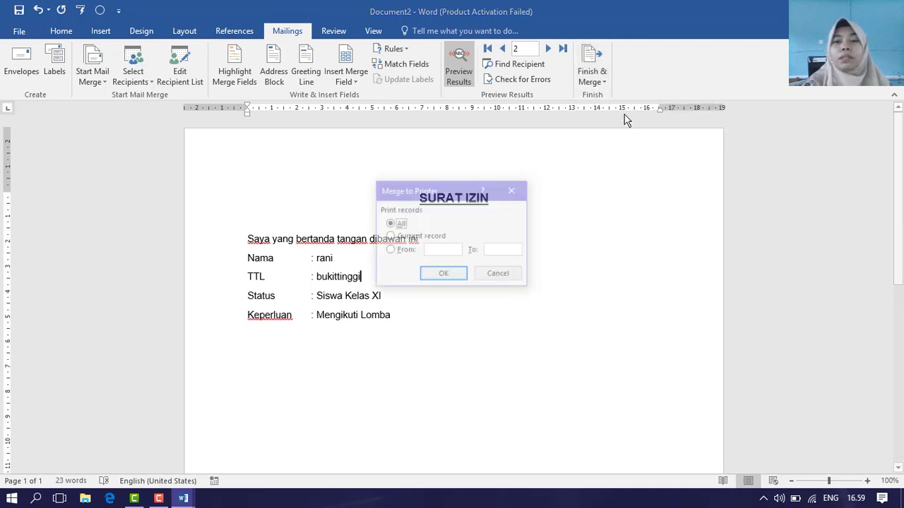
pyautogui.click(448, 275)
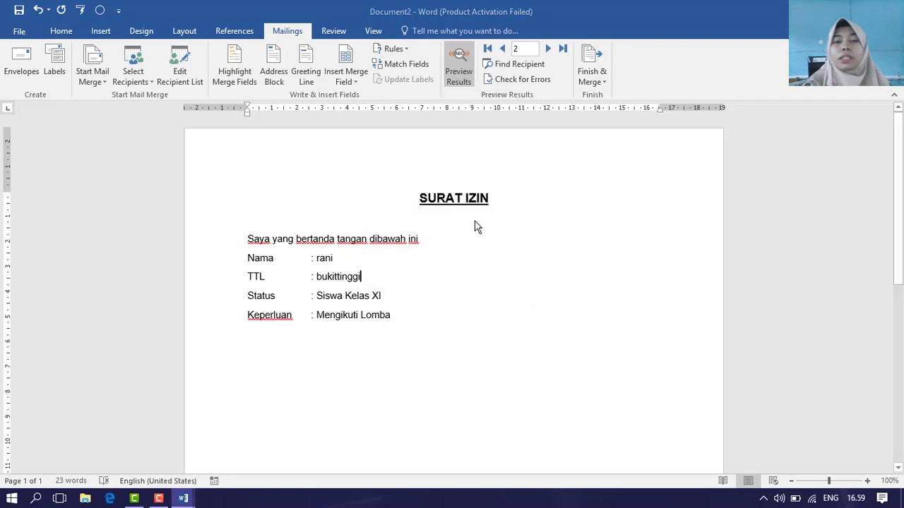
pyautogui.moveTo(408, 97); pyautogui.dragTo(555, 72)
# Keep EPSON L3150 Series as printer, page range All, and start printing
pyautogui.click(703, 111)
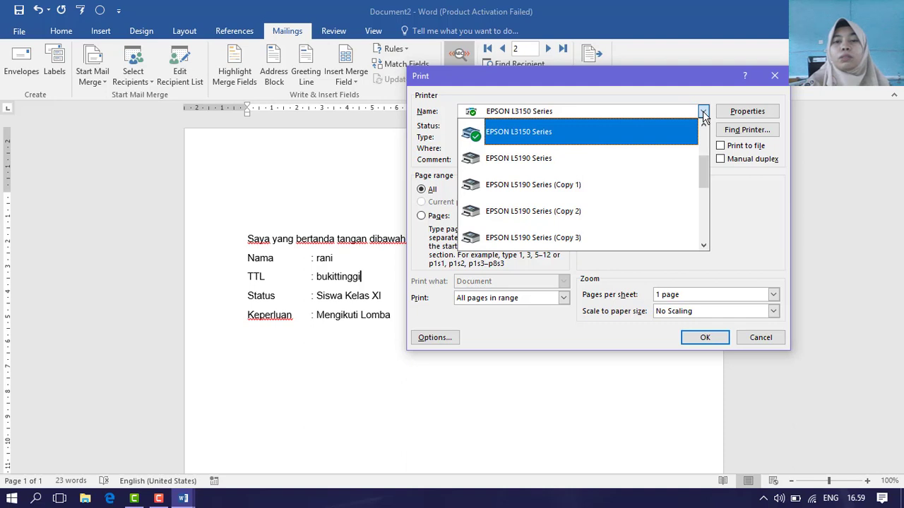
pyautogui.click(703, 113)
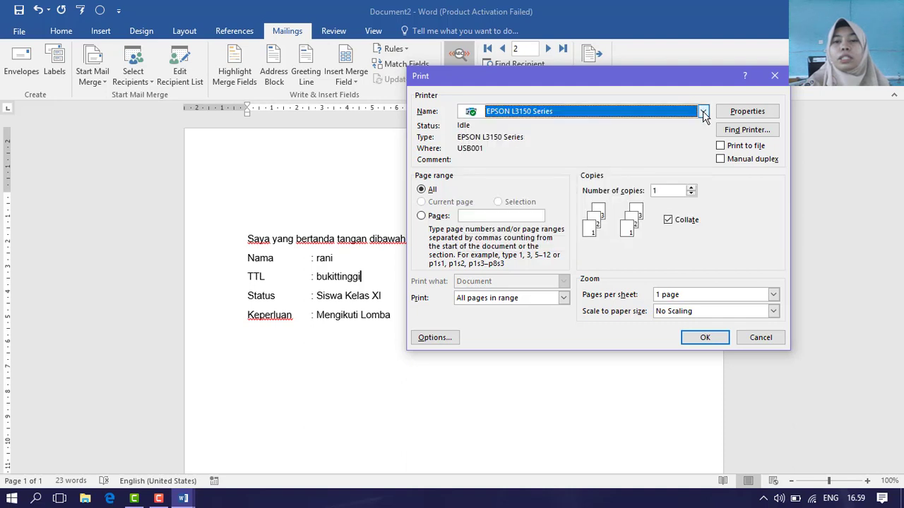
pyautogui.click(483, 216)
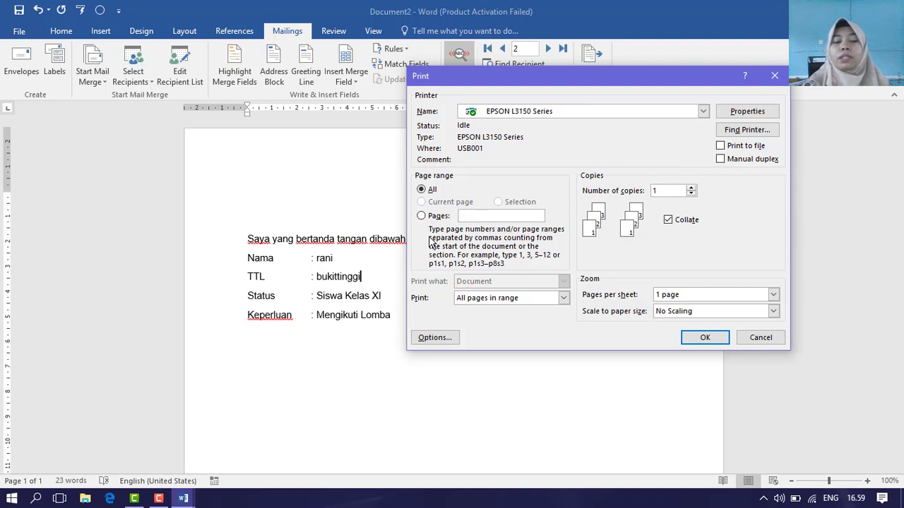
pyautogui.write('1')
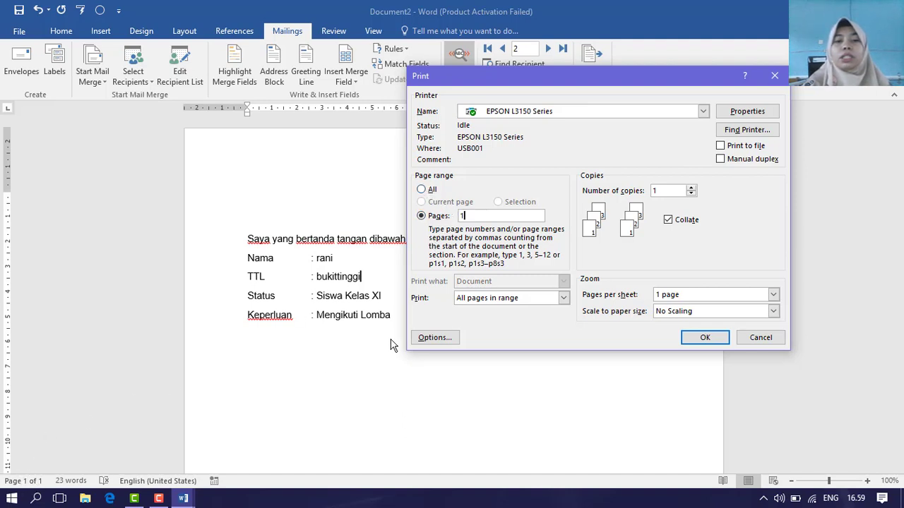
pyautogui.click(433, 191)
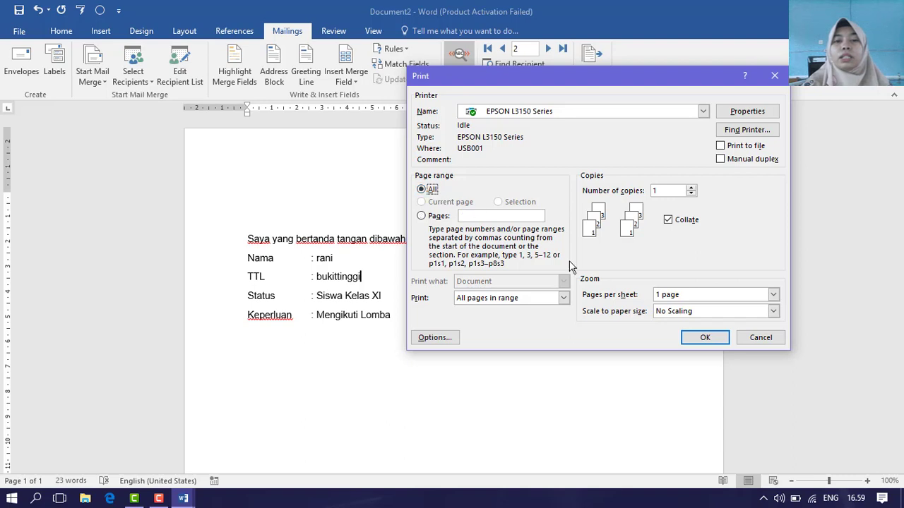
pyautogui.click(688, 339)
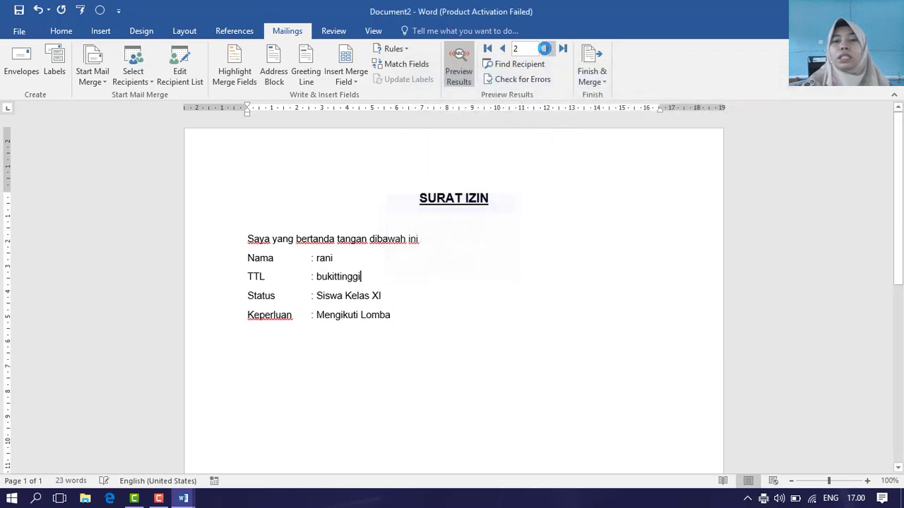
pyautogui.click(502, 48)
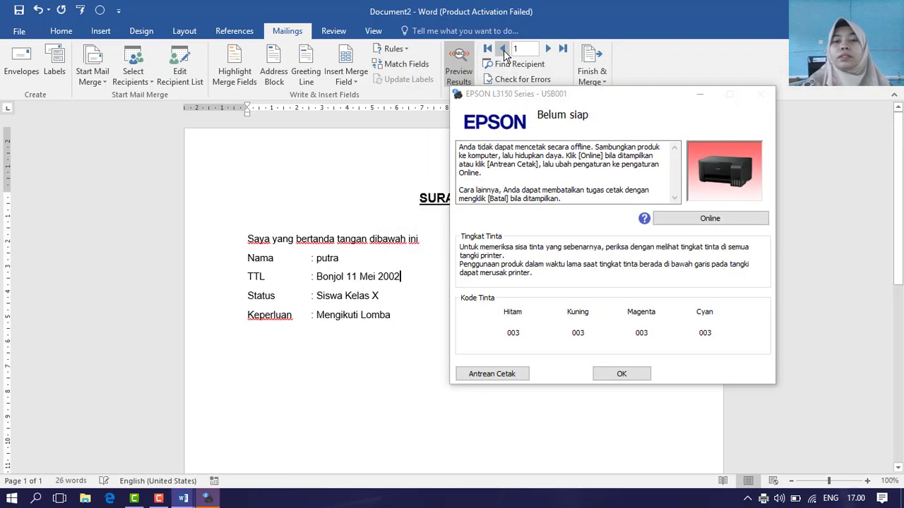
# Dismiss the printer status message, show recipient 2, and cancel a retried print of all records
pyautogui.click(612, 374)
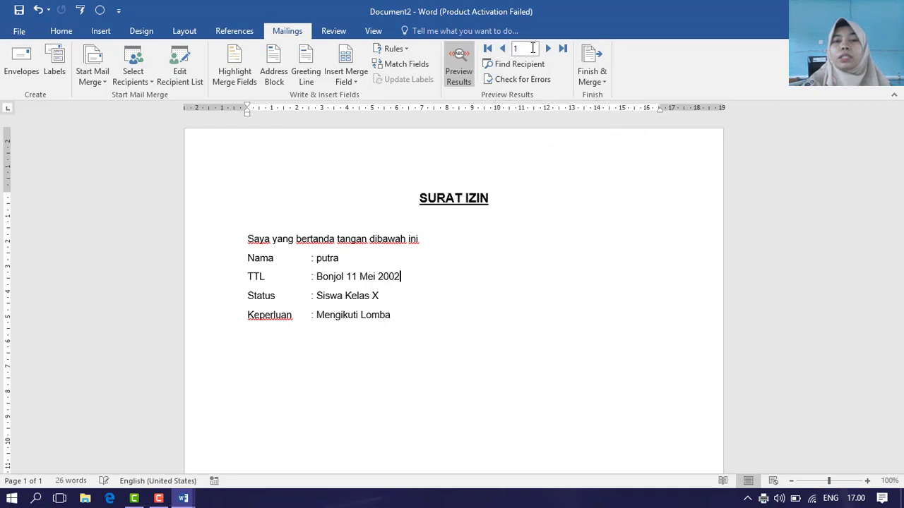
pyautogui.click(548, 48)
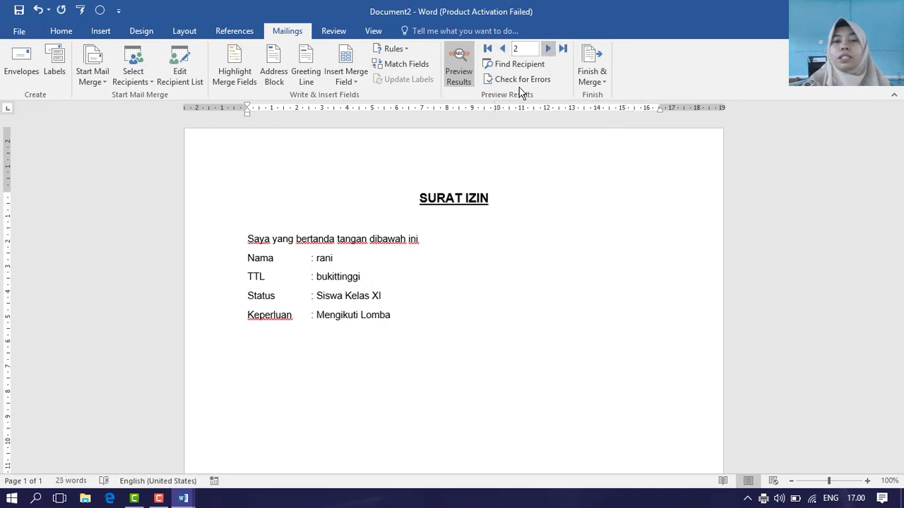
pyautogui.click(592, 76)
pyautogui.click(606, 113)
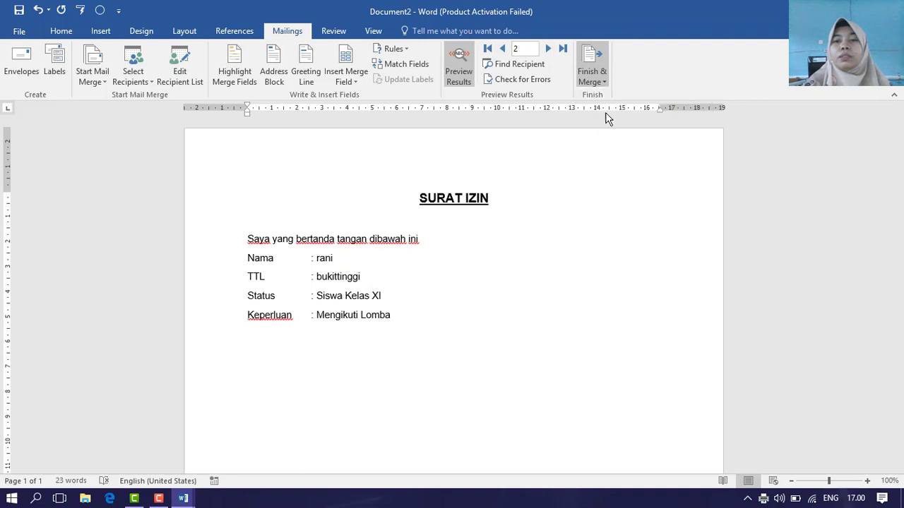
pyautogui.click(442, 275)
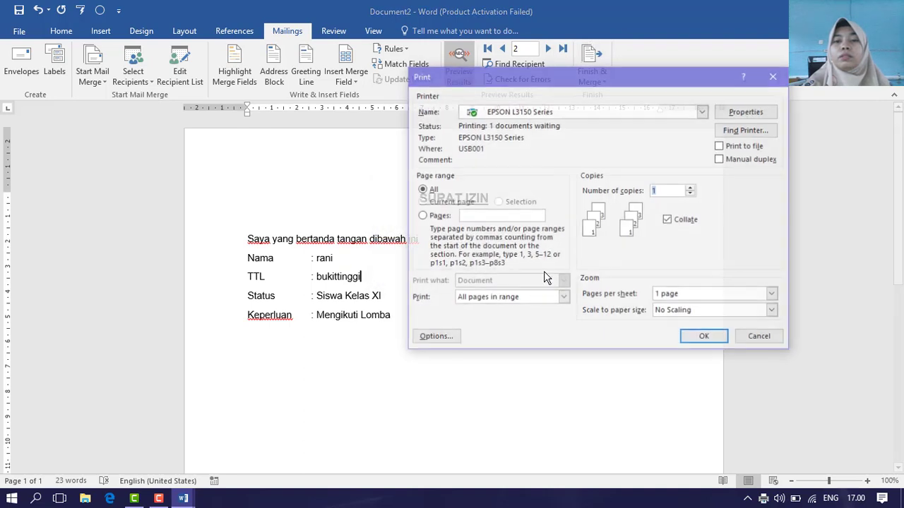
pyautogui.click(772, 77)
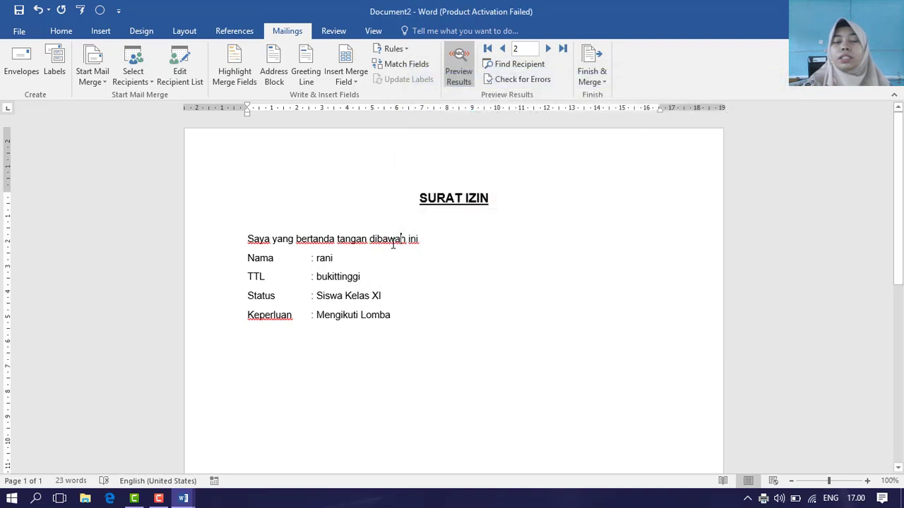
# Reopen Print Documents, dismiss it, and review recipient 2's filled-in Nama to Keperluan values
pyautogui.click(594, 76)
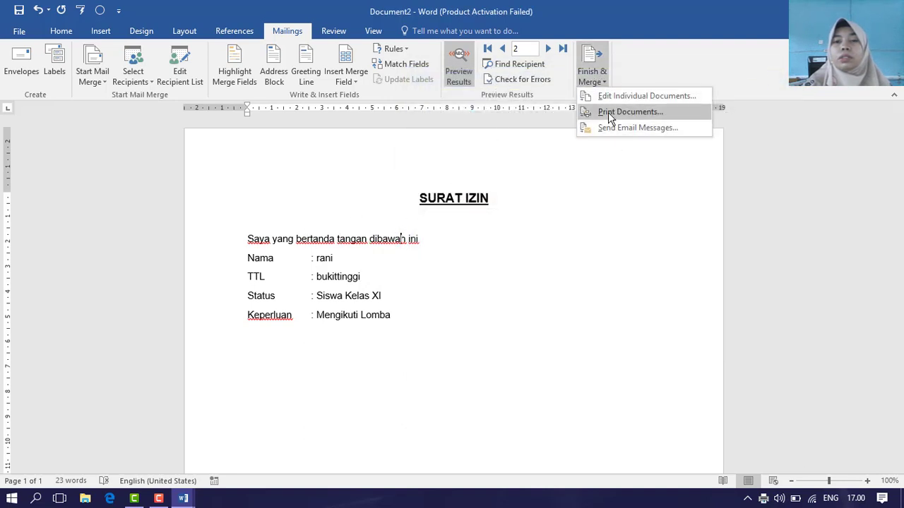
pyautogui.click(609, 112)
pyautogui.click(439, 251)
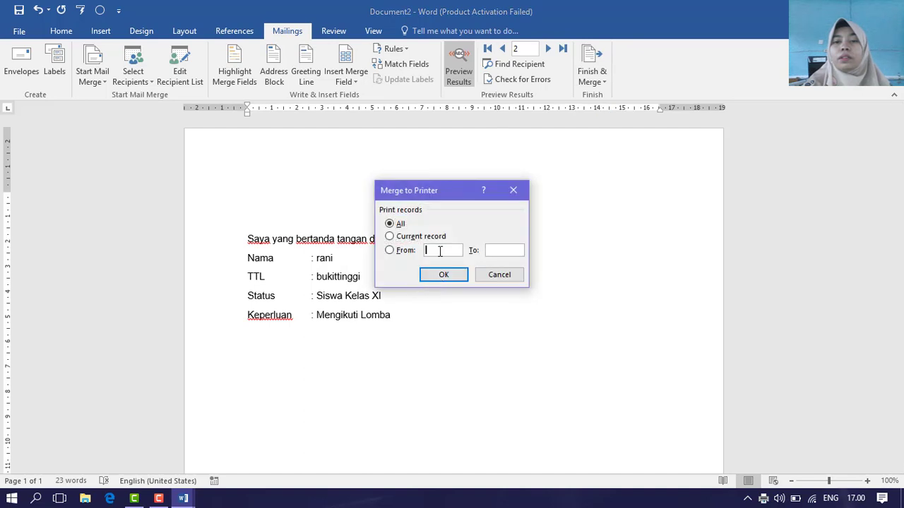
pyautogui.click(513, 190)
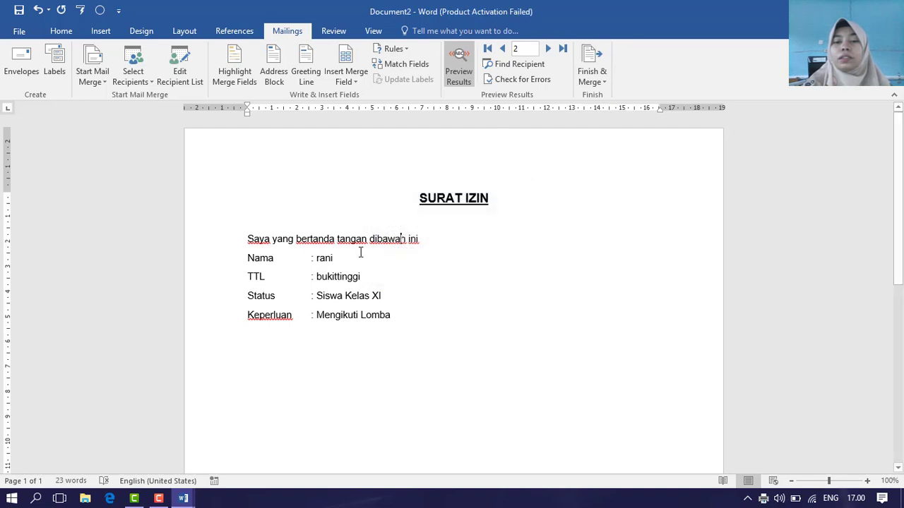
pyautogui.click(416, 200)
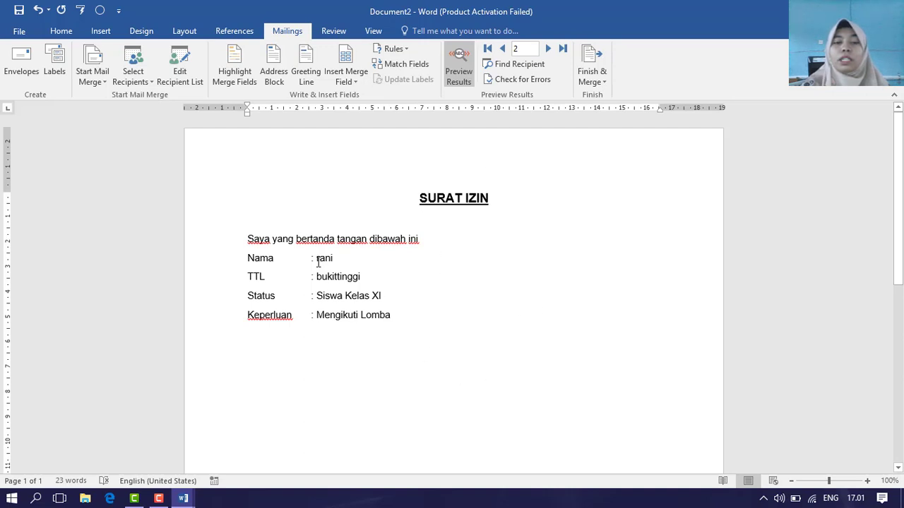
pyautogui.moveTo(317, 259); pyautogui.dragTo(406, 313)
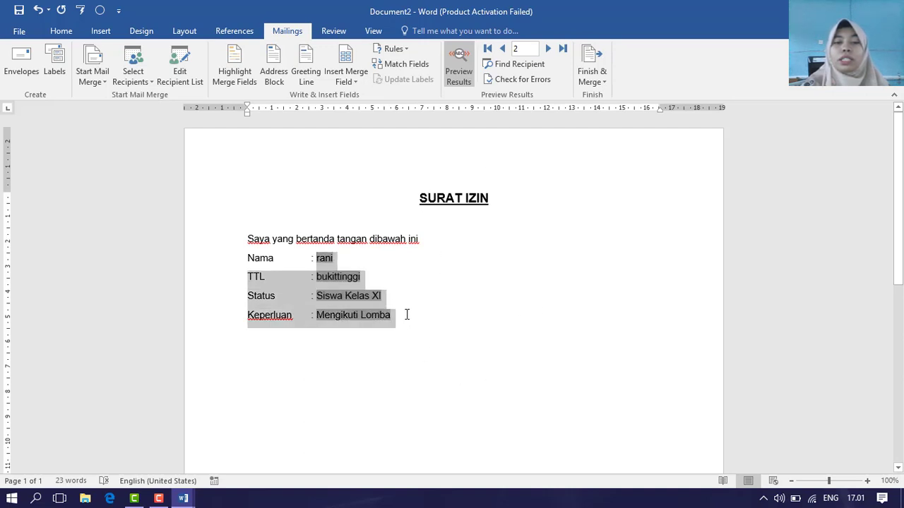
pyautogui.click(359, 315)
pyautogui.click(396, 314)
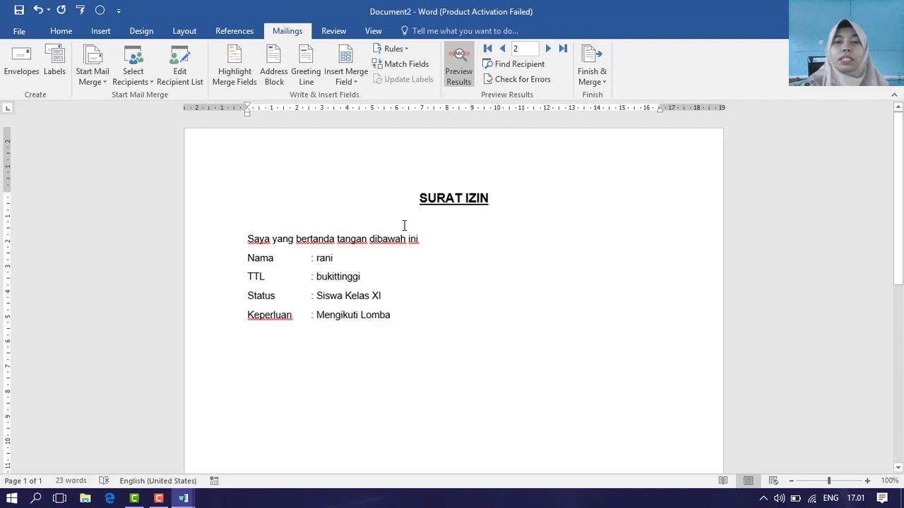